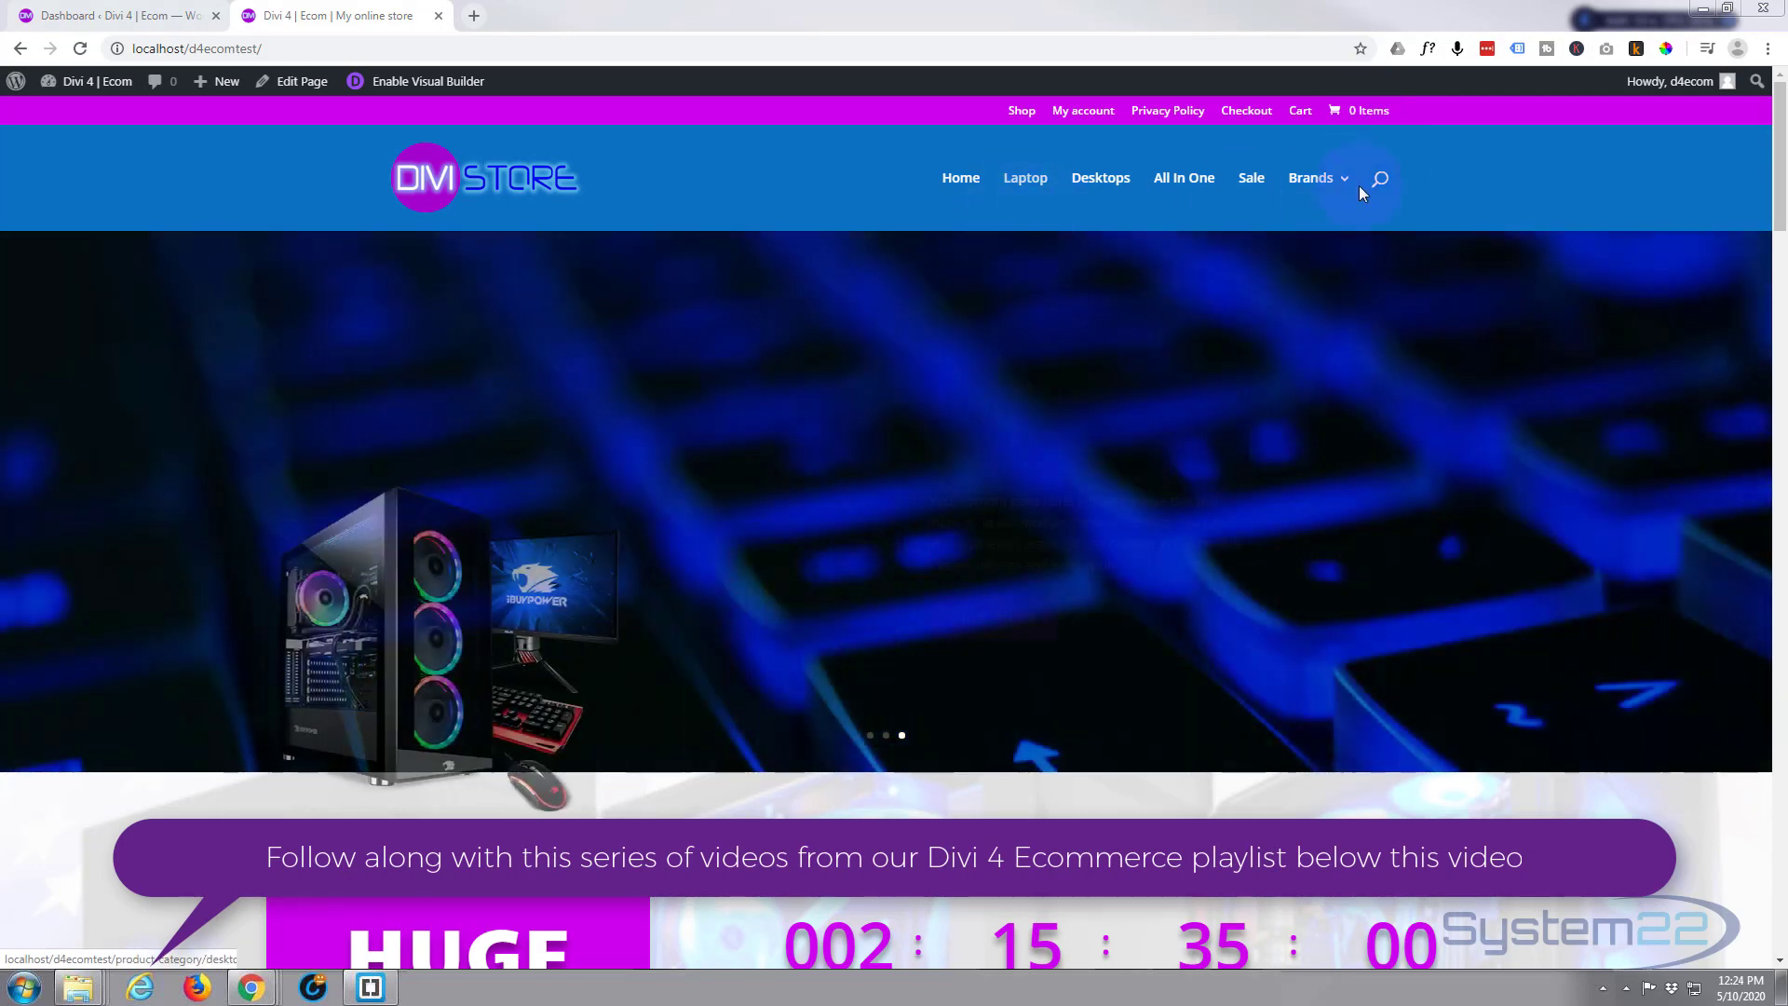
- Locate Enable Visual Builder in the admin bar on the storefront home page
{"action": "mouse_move", "coordinate": [1346, 191]}
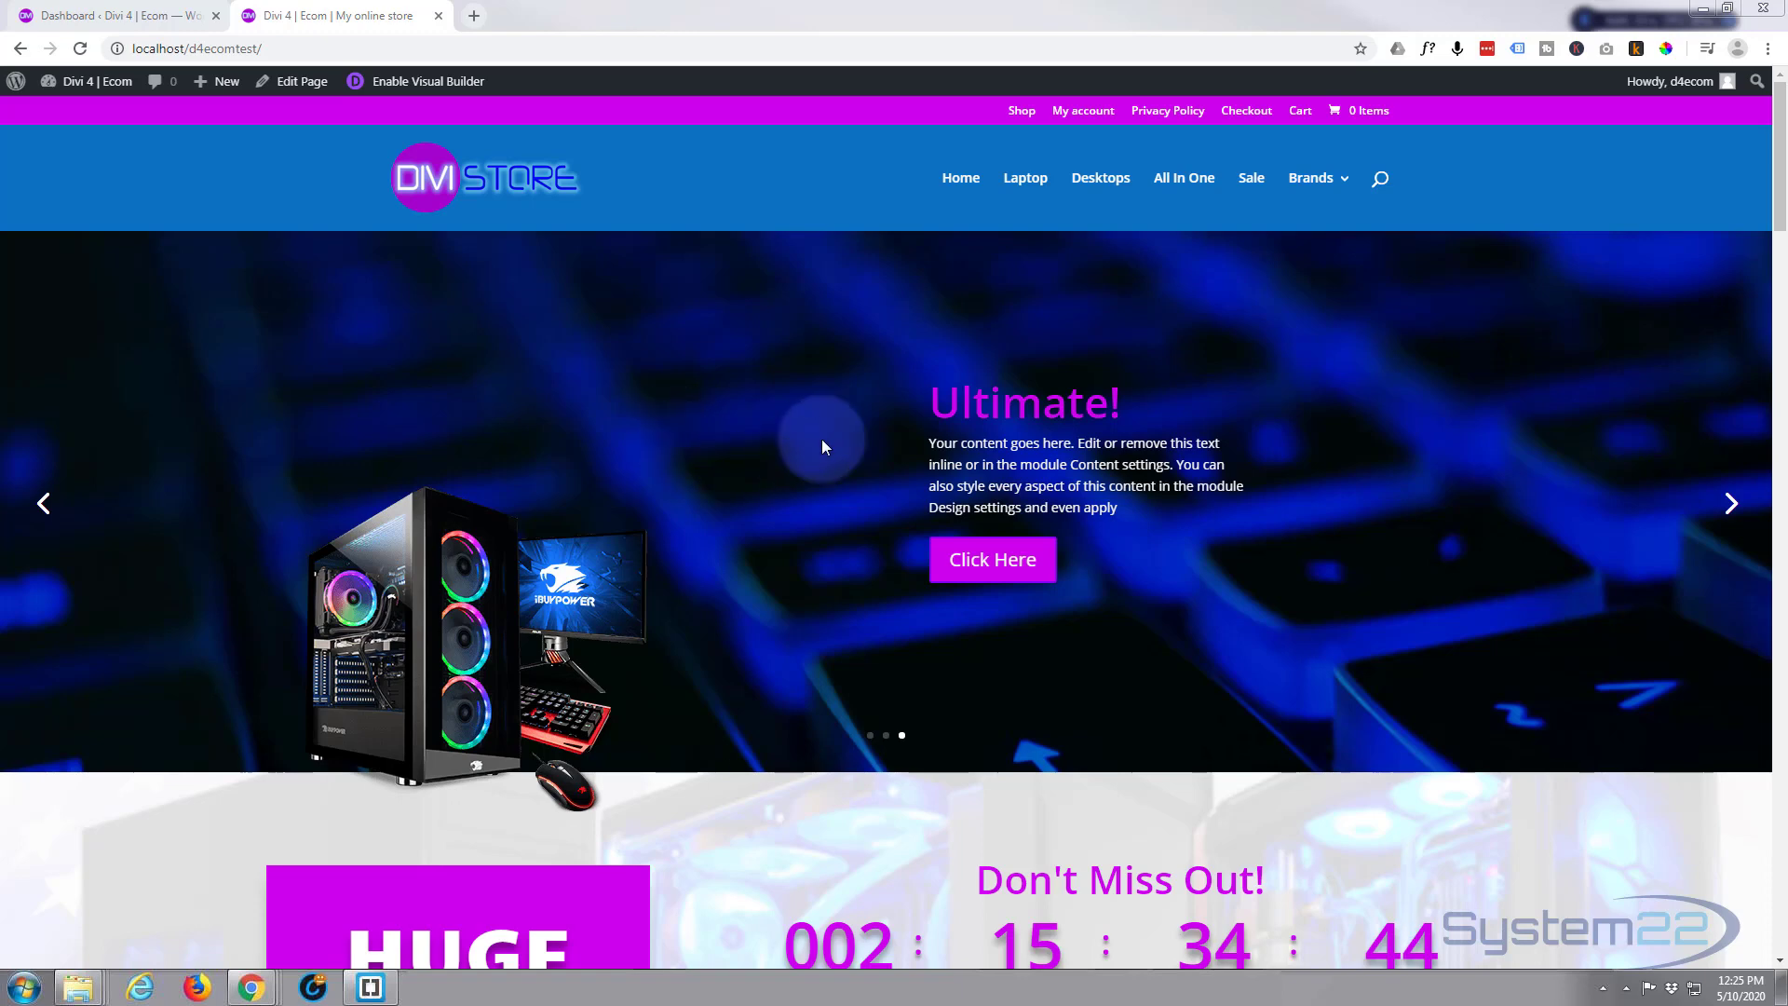
- In the visual builder, add a blurb module to the empty column under the HUGE SALE box
{"action": "left_click", "coordinate": [436, 84]}
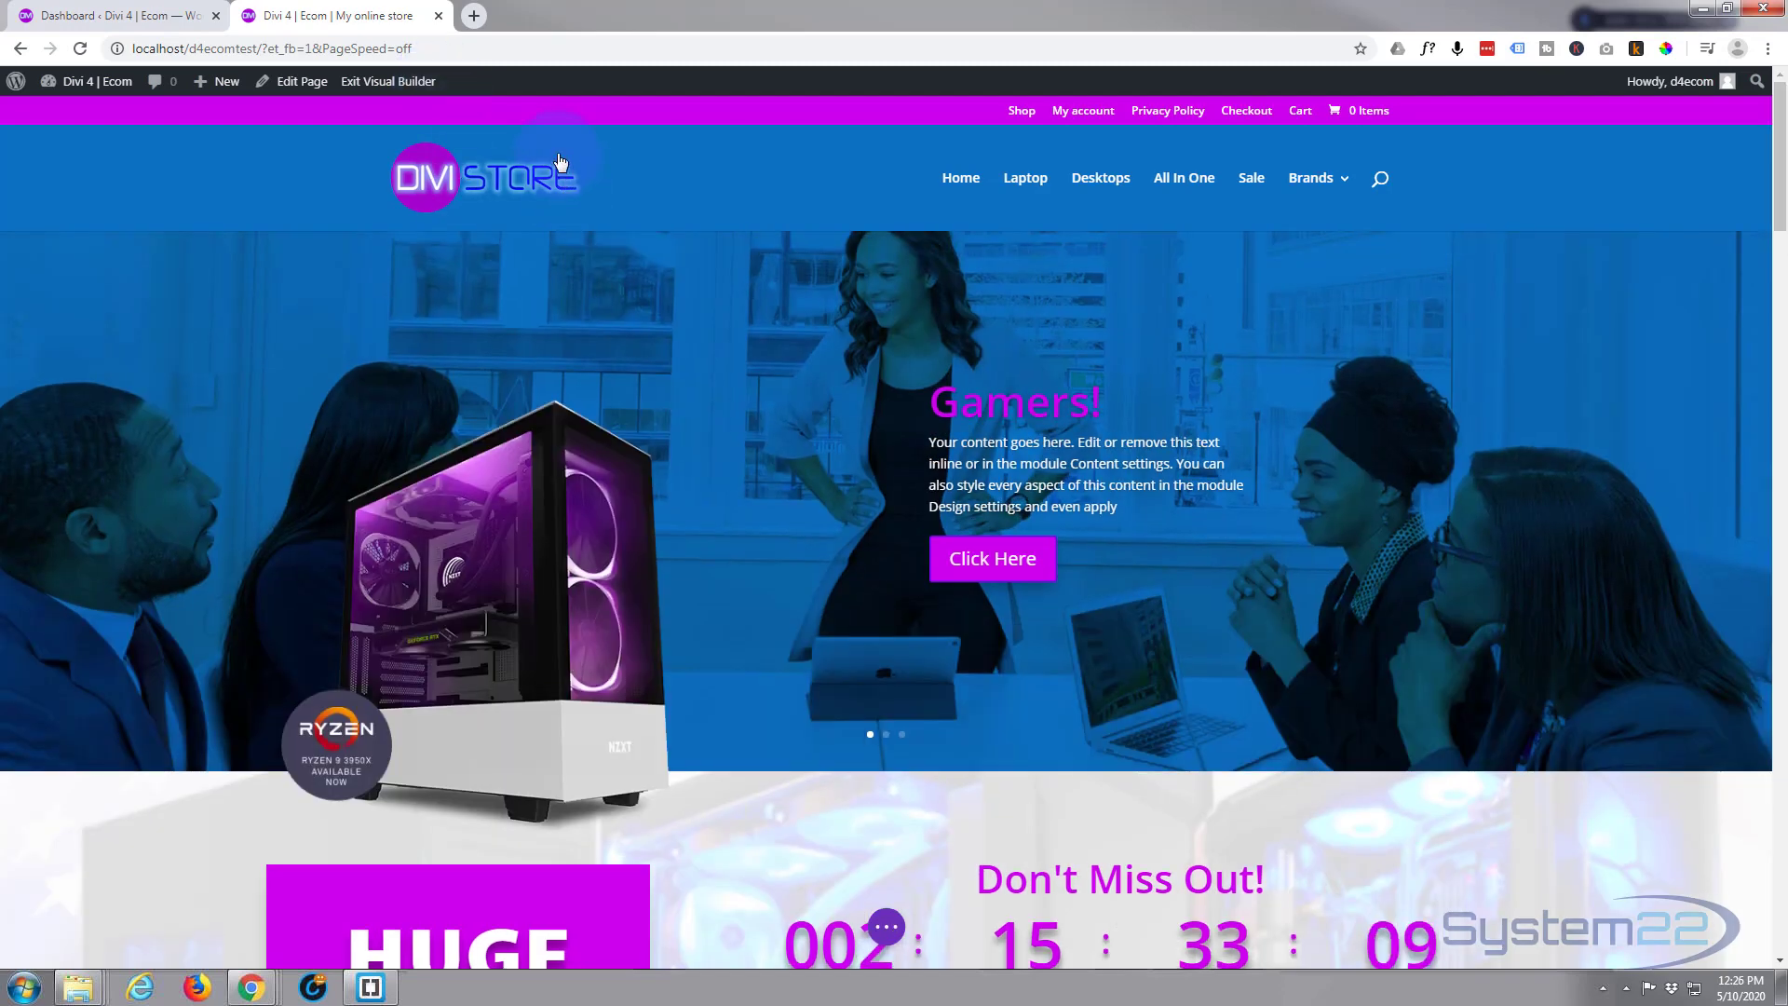
{"action": "scroll", "coordinate": [504, 288], "scroll_direction": "down", "scroll_amount": 3}
{"action": "scroll", "coordinate": [504, 288], "scroll_direction": "down", "scroll_amount": 5}
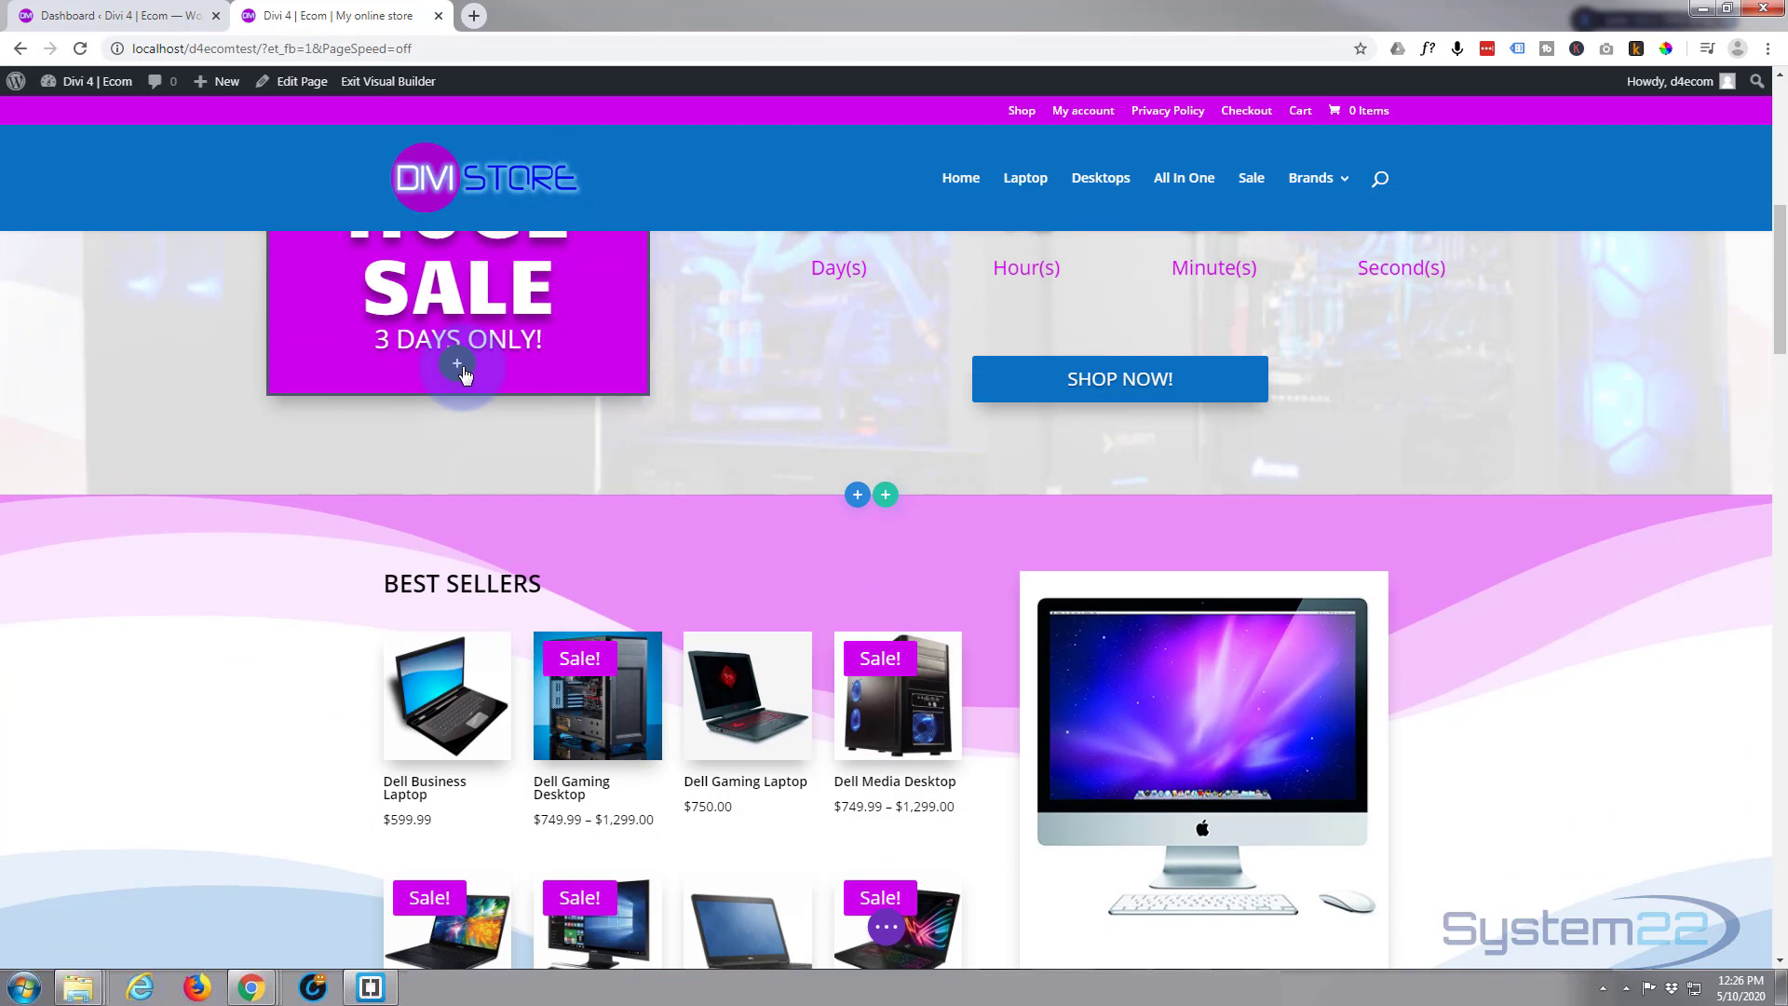
{"action": "left_click", "coordinate": [458, 365]}
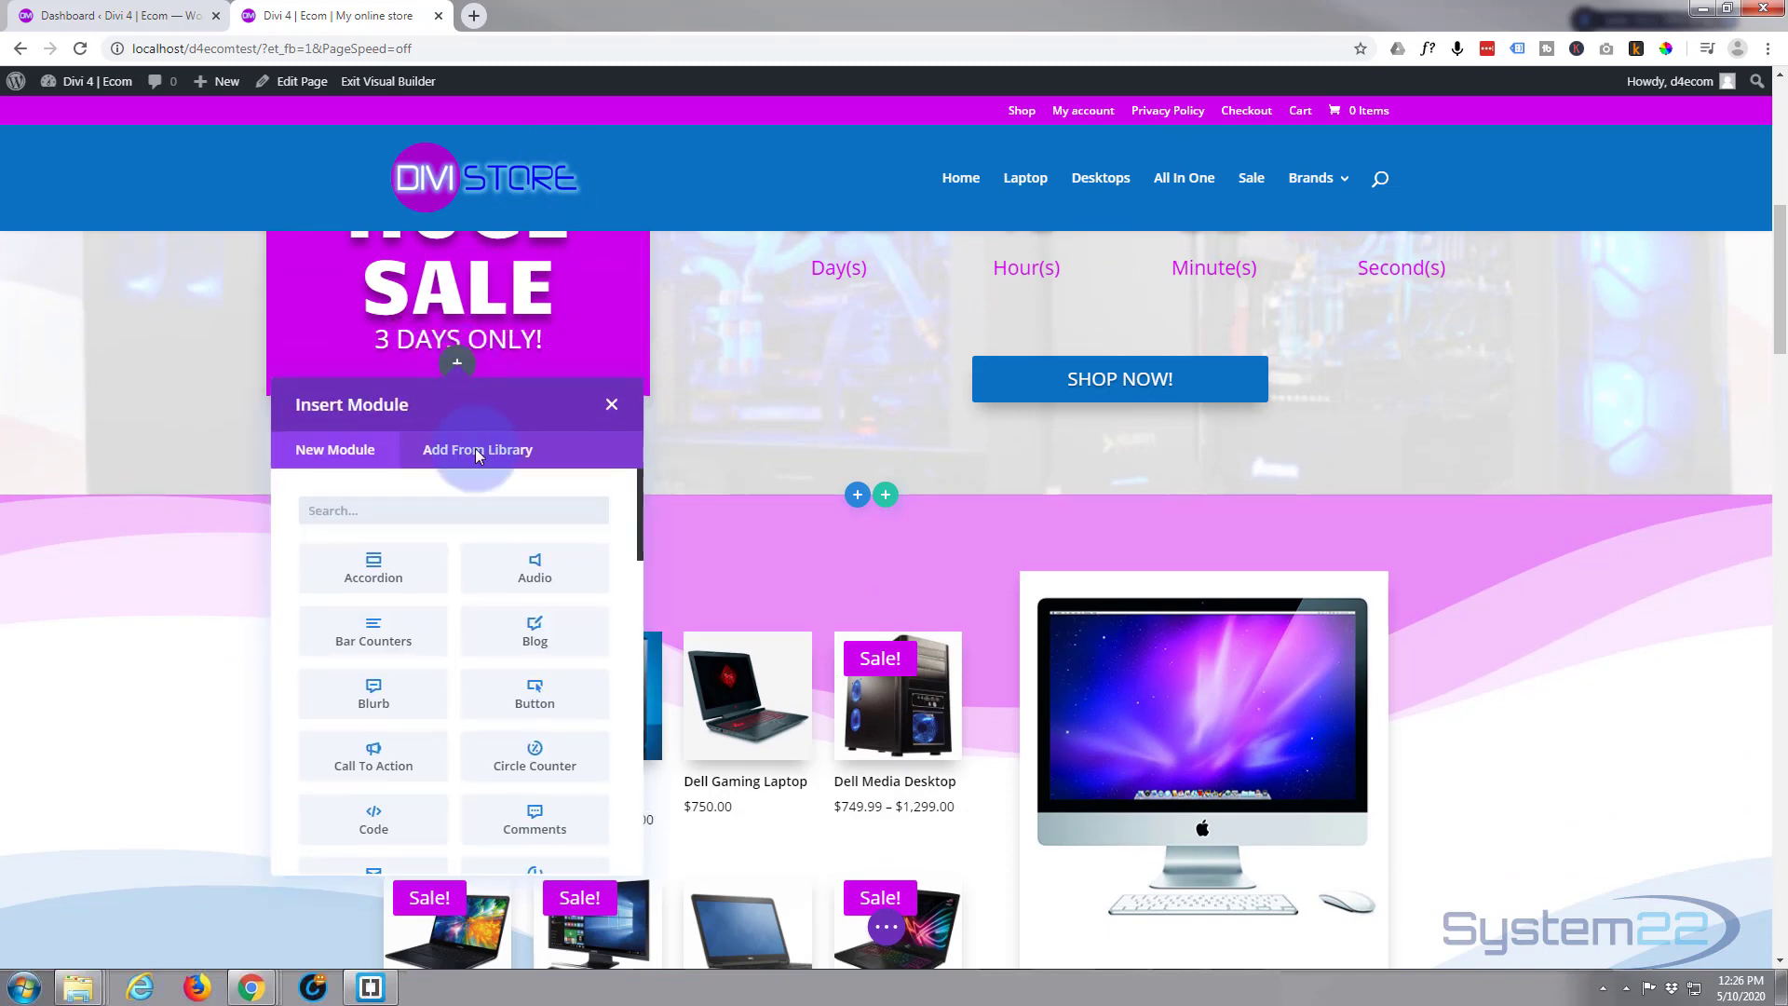
{"action": "left_click", "coordinate": [376, 699]}
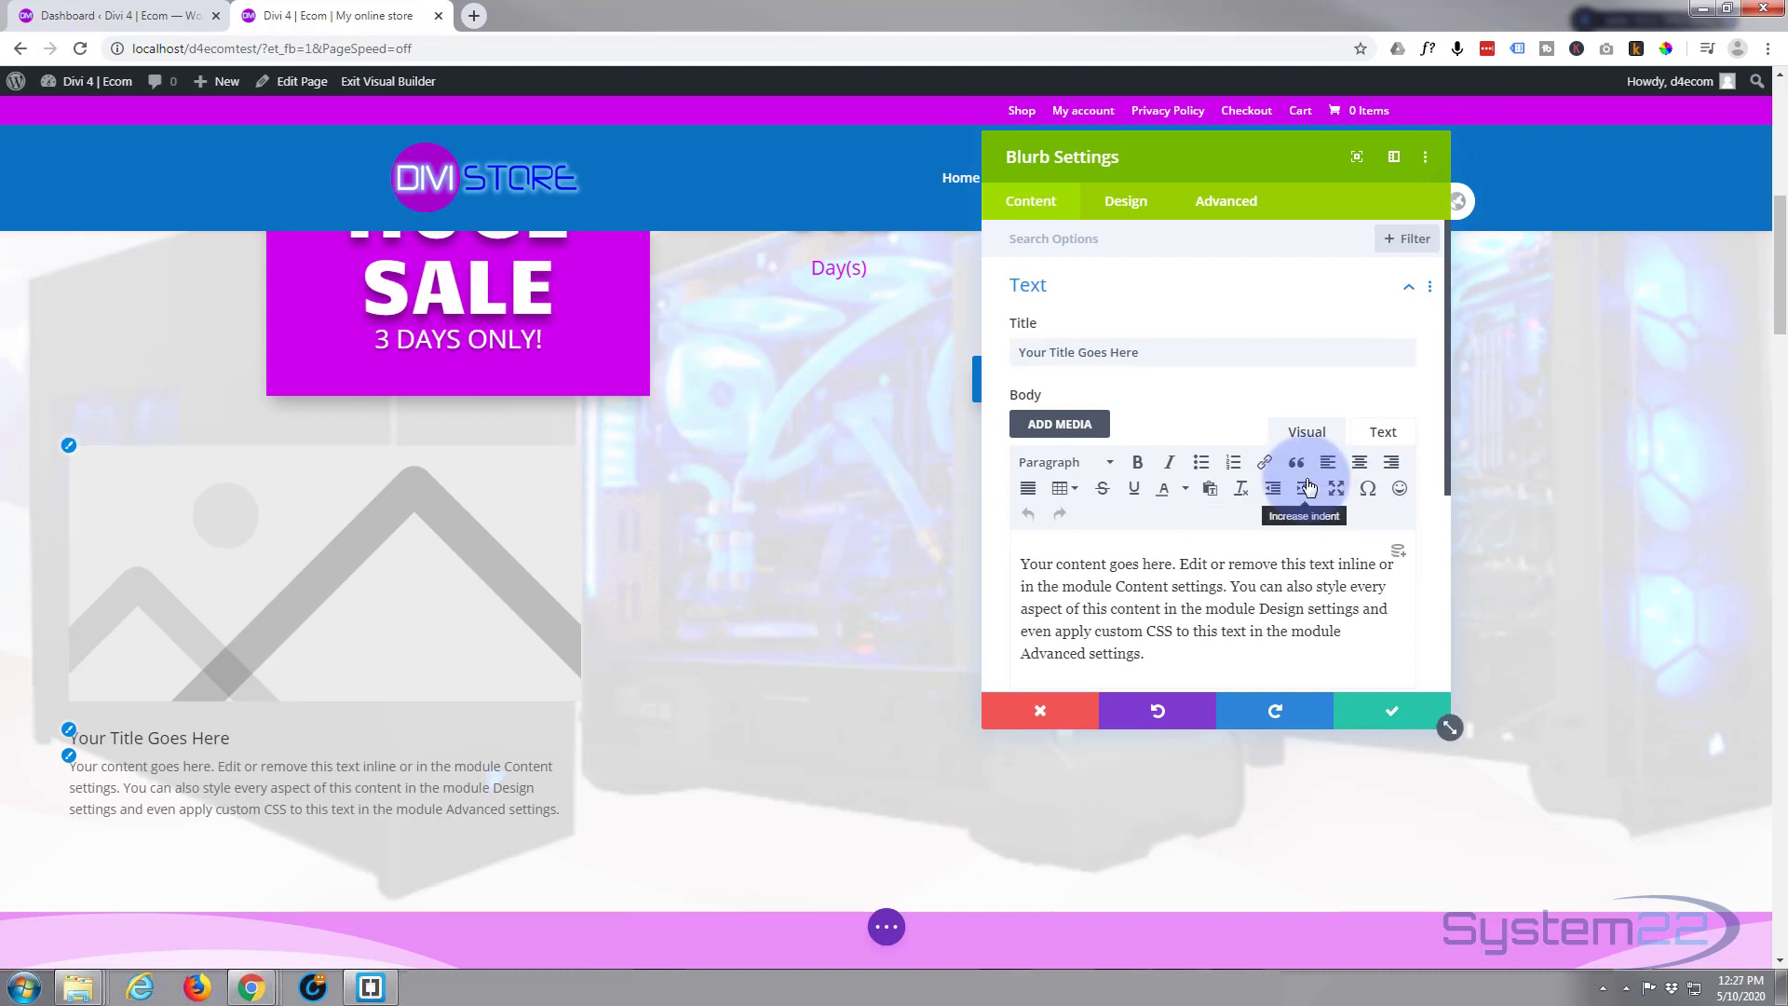
- Turn on Use Icon for the blurb and choose the shopping-cart icon
{"action": "scroll", "coordinate": [1088, 377], "scroll_direction": "down", "scroll_amount": 4}
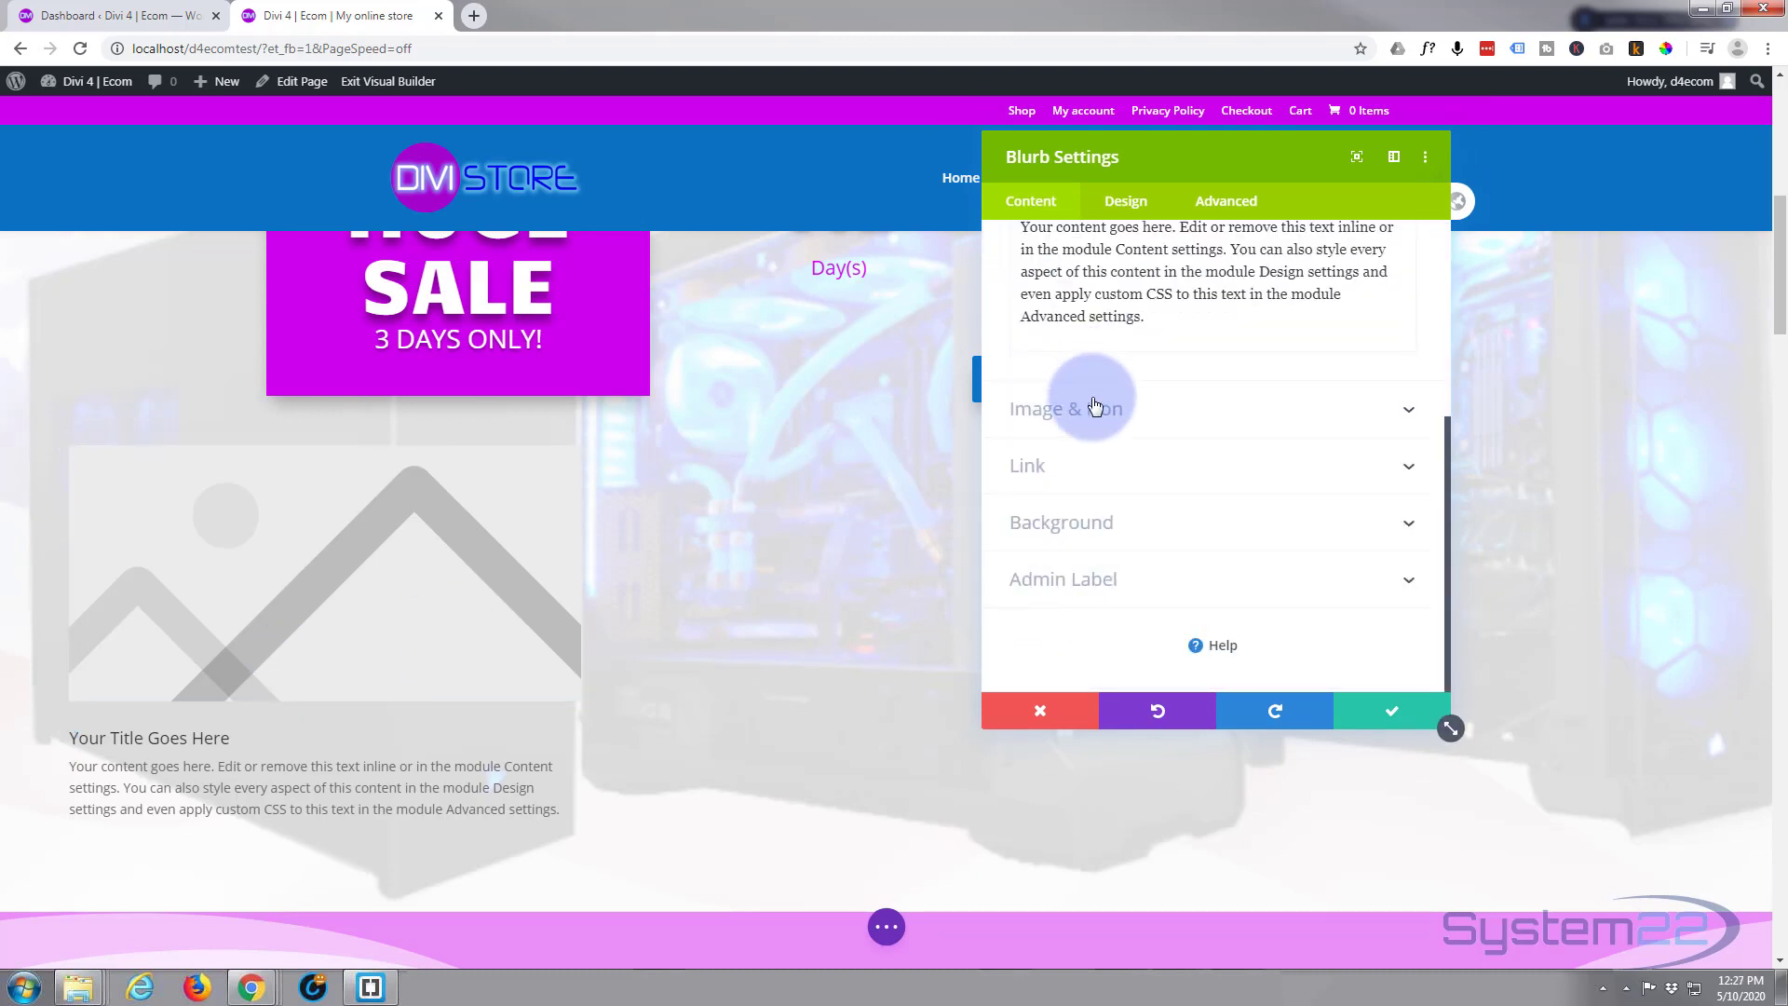
{"action": "left_click", "coordinate": [1208, 418]}
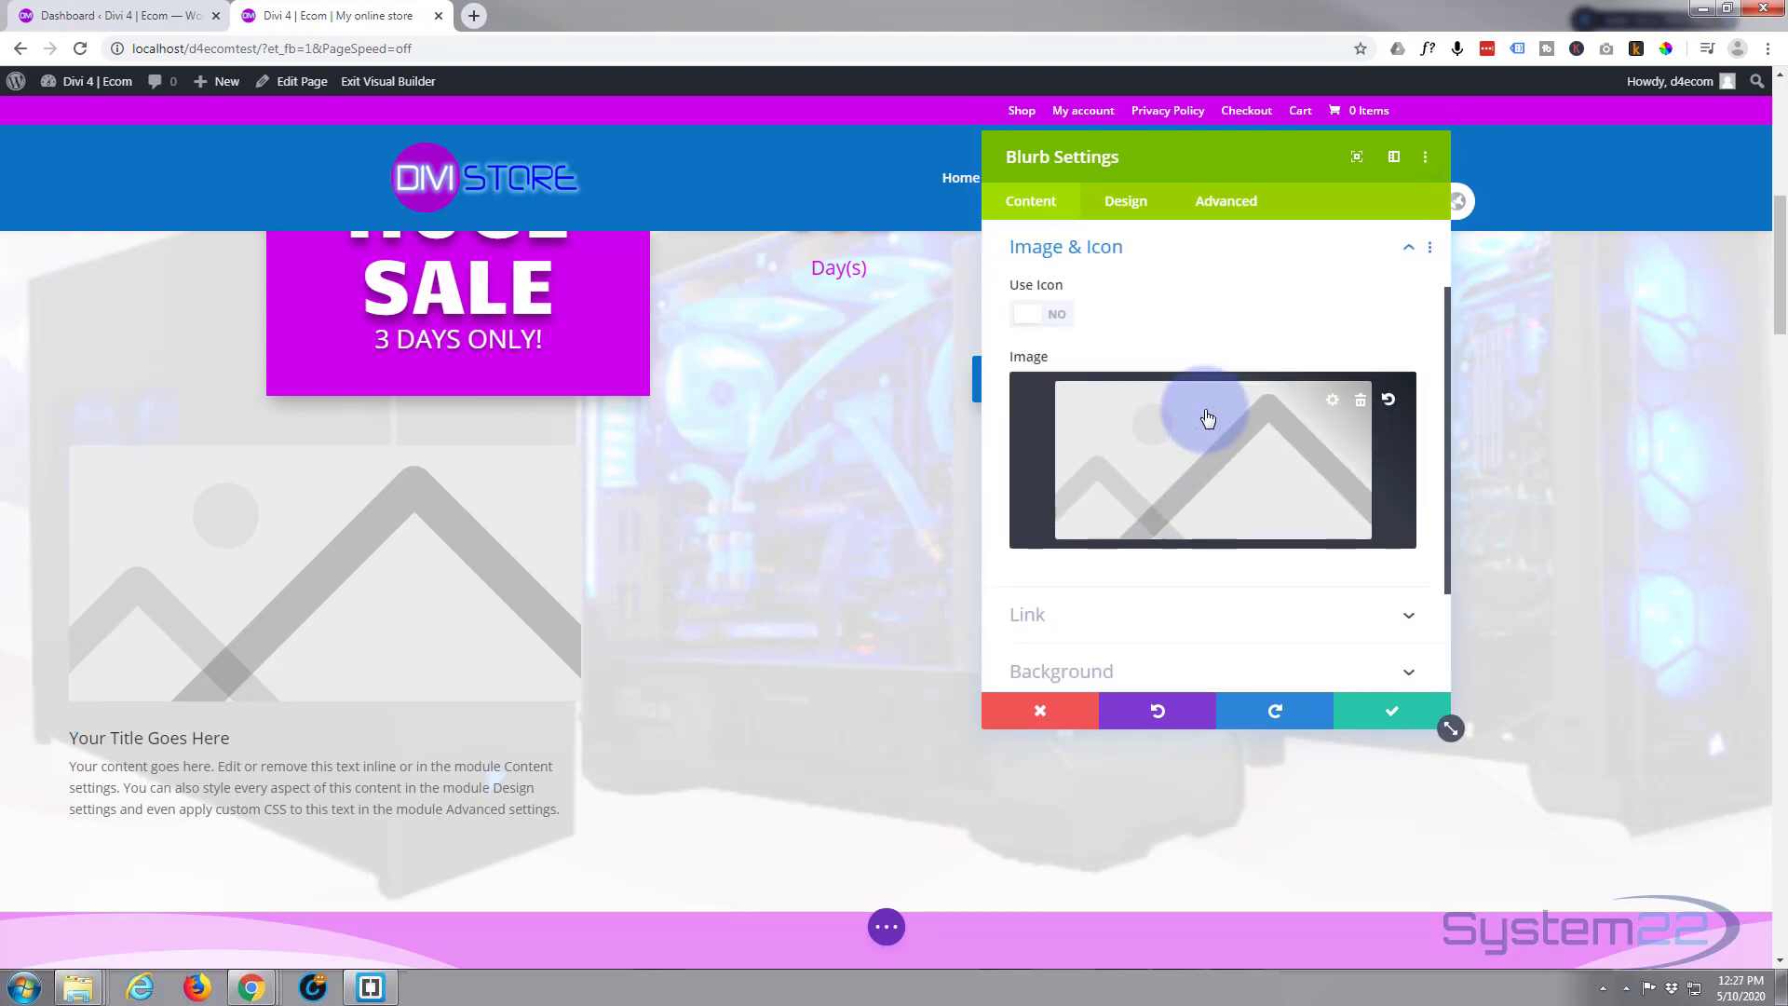
{"action": "left_click", "coordinate": [1051, 320]}
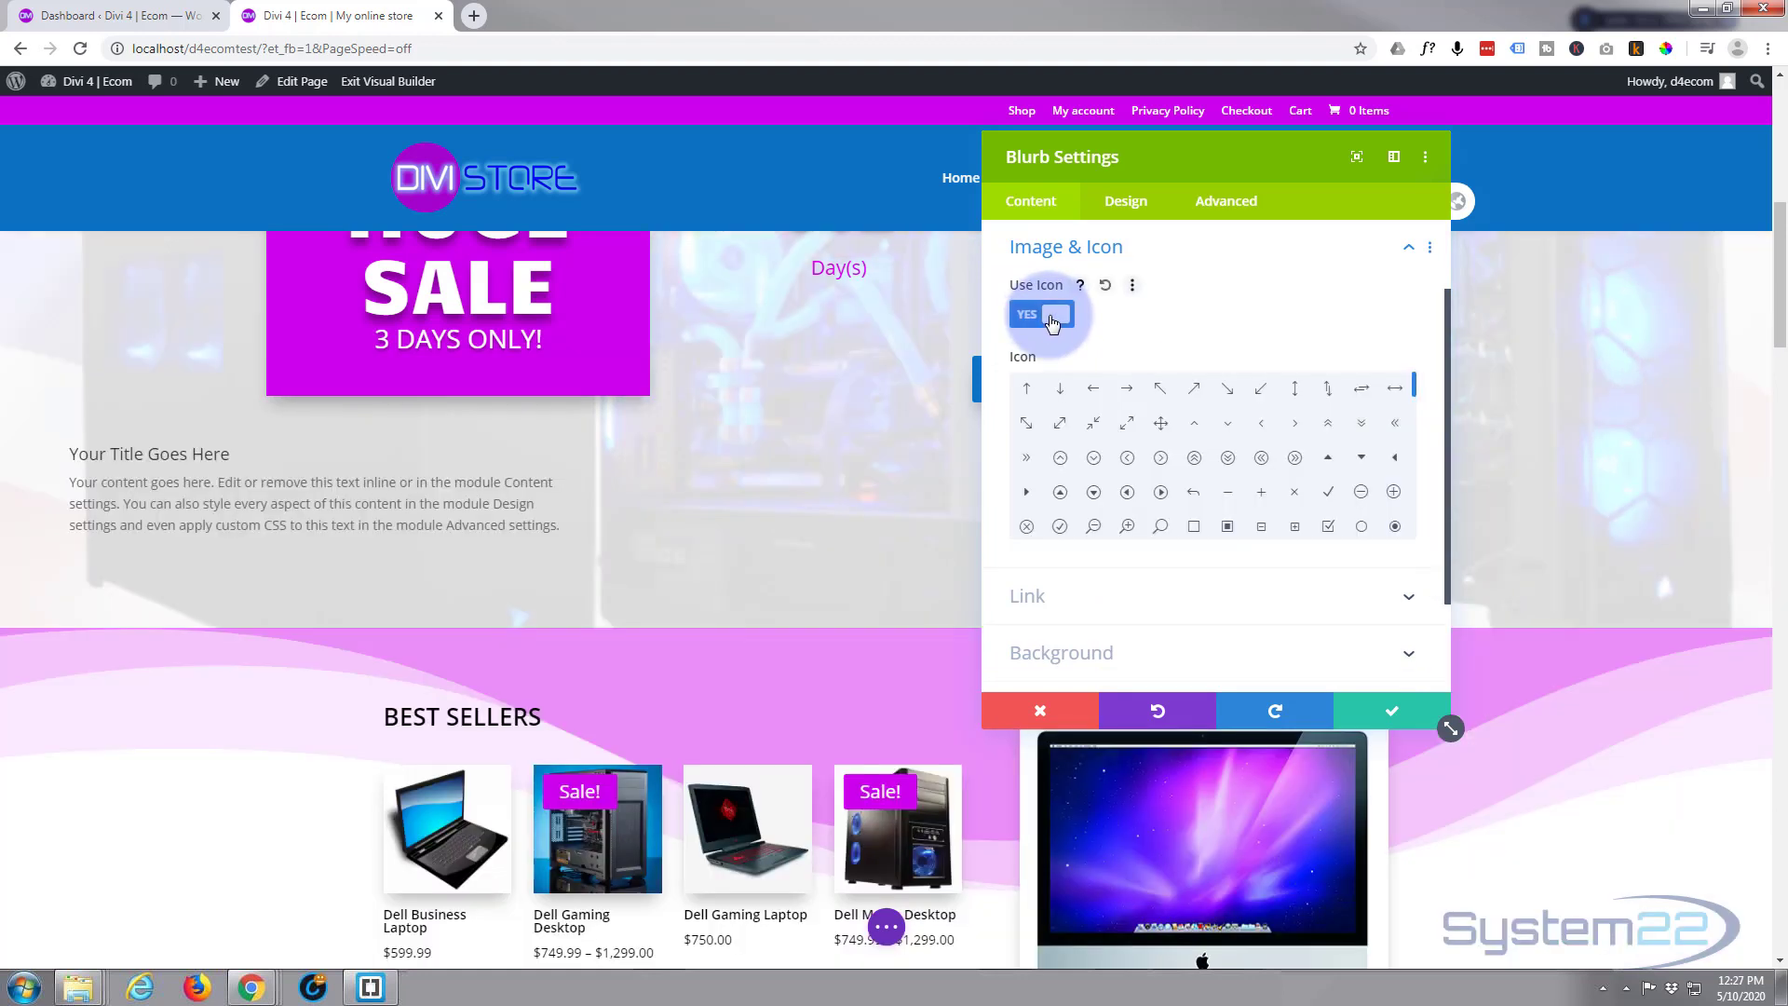
{"action": "scroll", "coordinate": [1130, 479], "scroll_direction": "down", "scroll_amount": 5}
{"action": "scroll", "coordinate": [1132, 476], "scroll_direction": "down", "scroll_amount": 5}
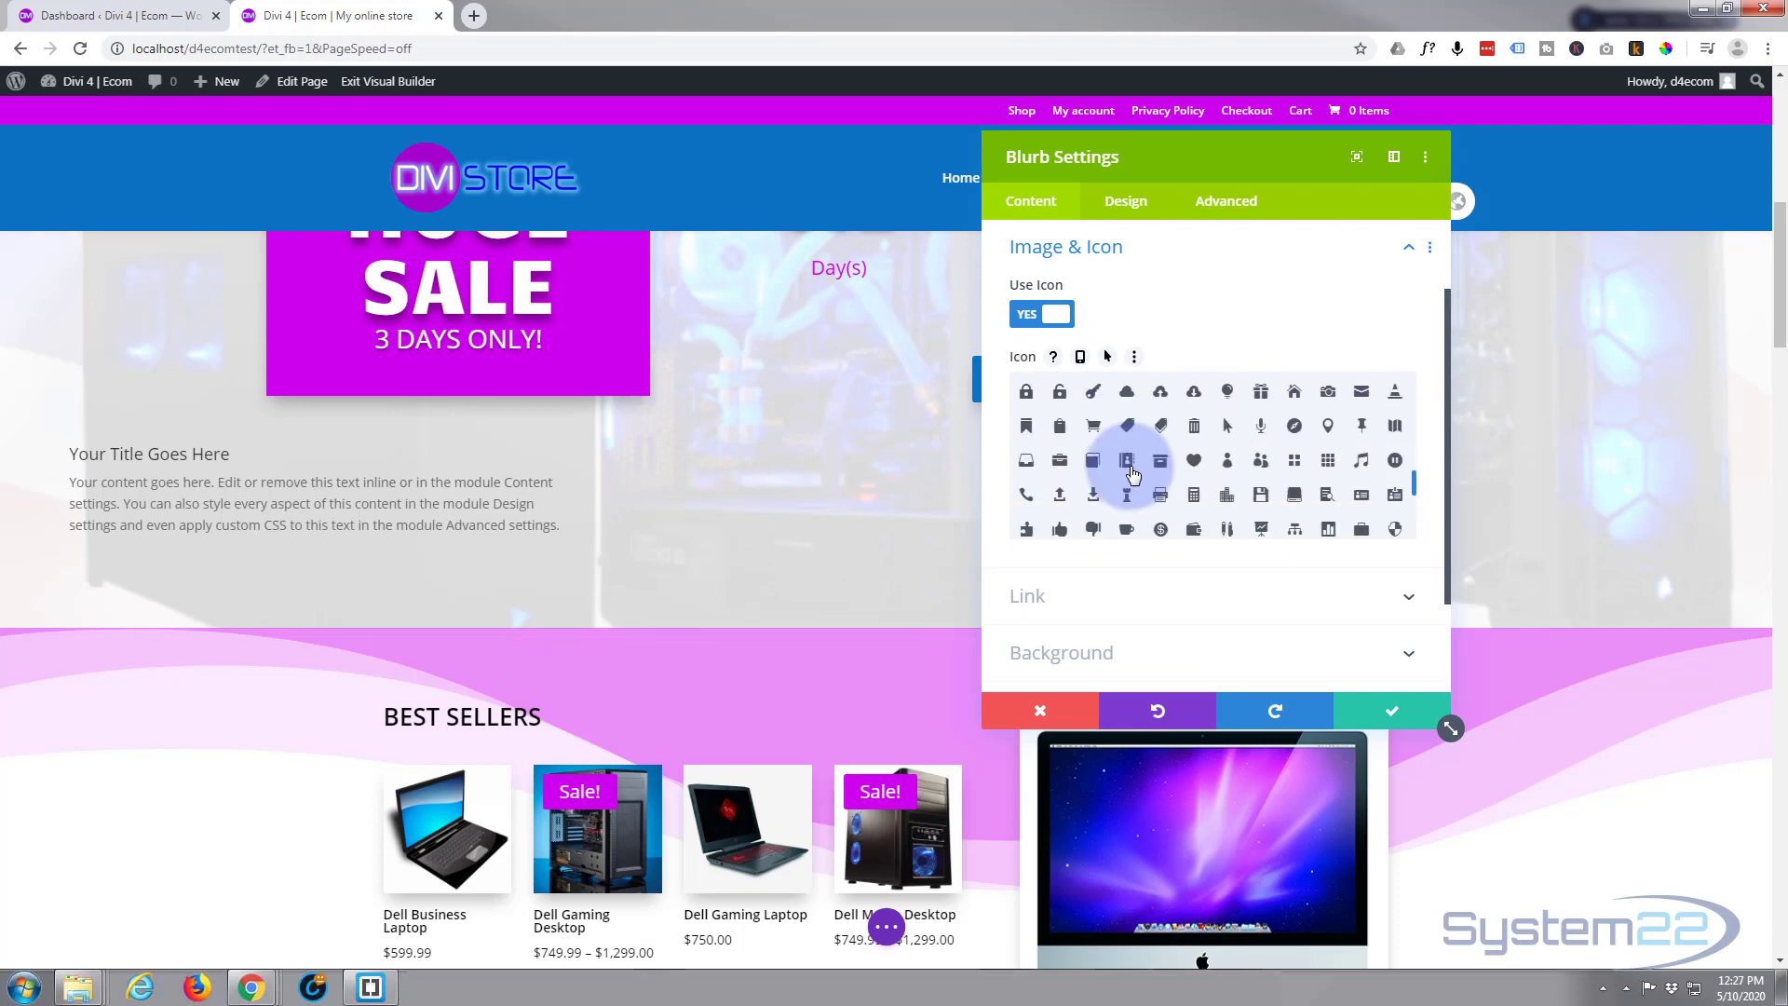
{"action": "left_click", "coordinate": [1094, 426]}
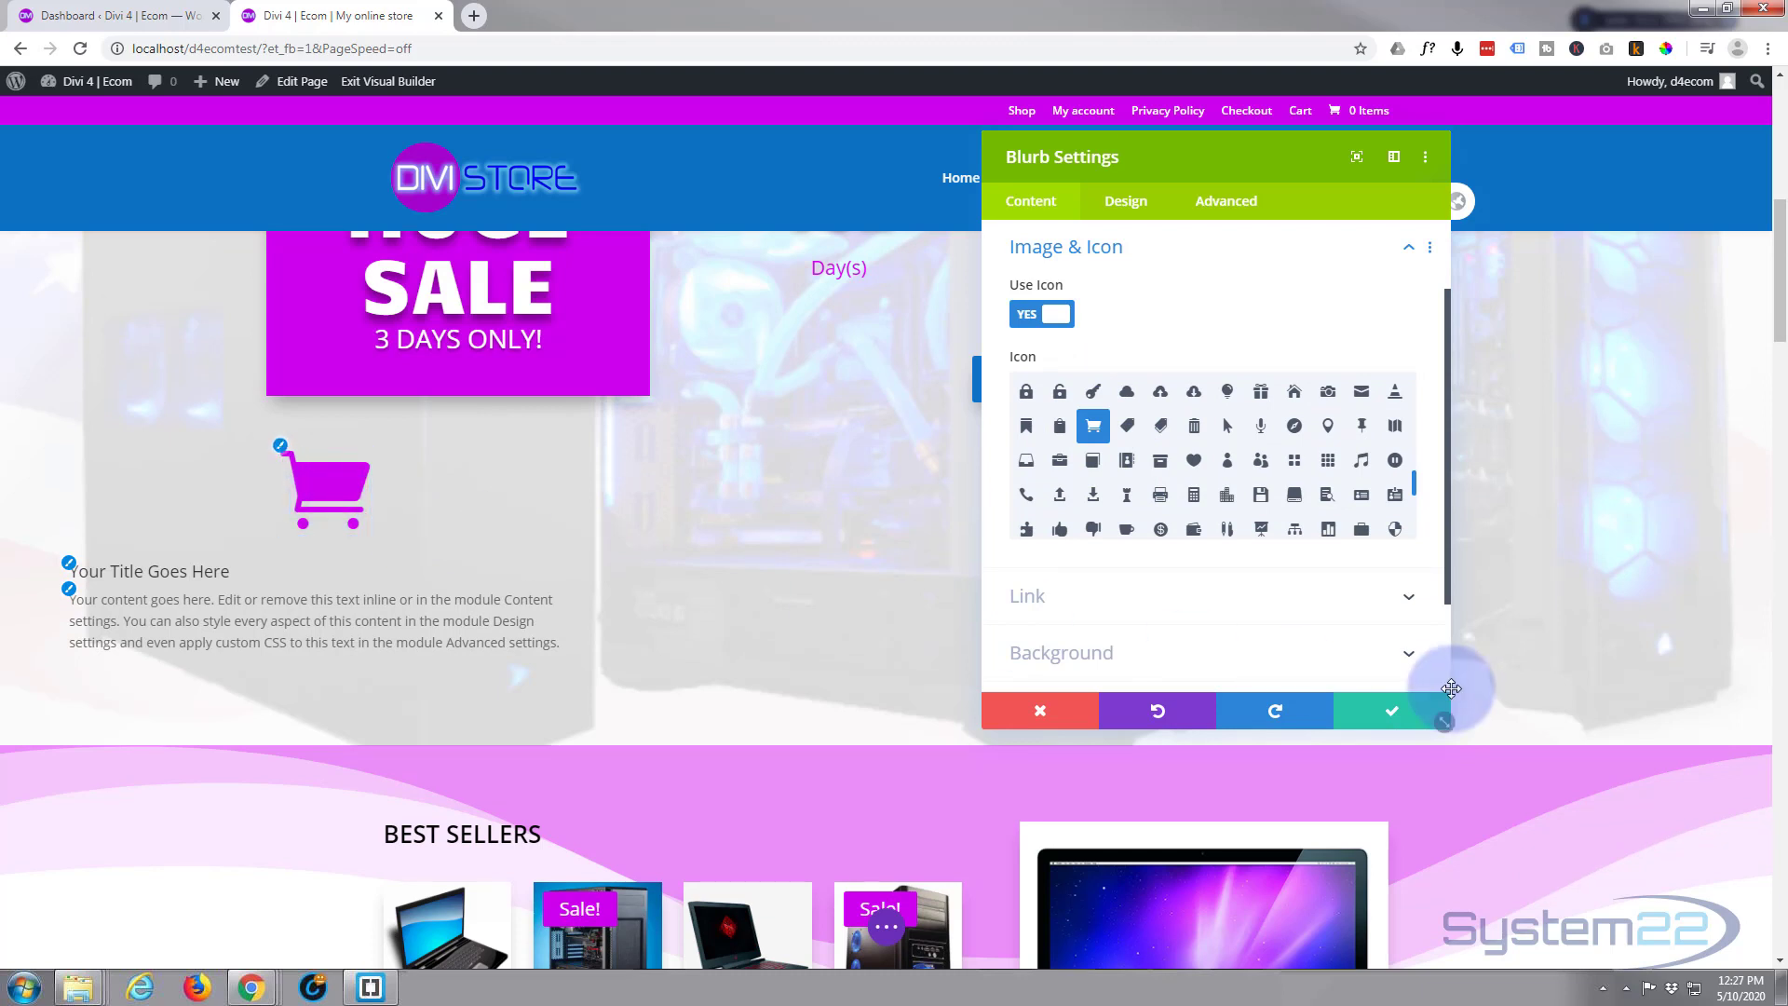
- Save the cart blurb and the page, then exit to the live page showing the blurb
{"action": "left_click", "coordinate": [1399, 713]}
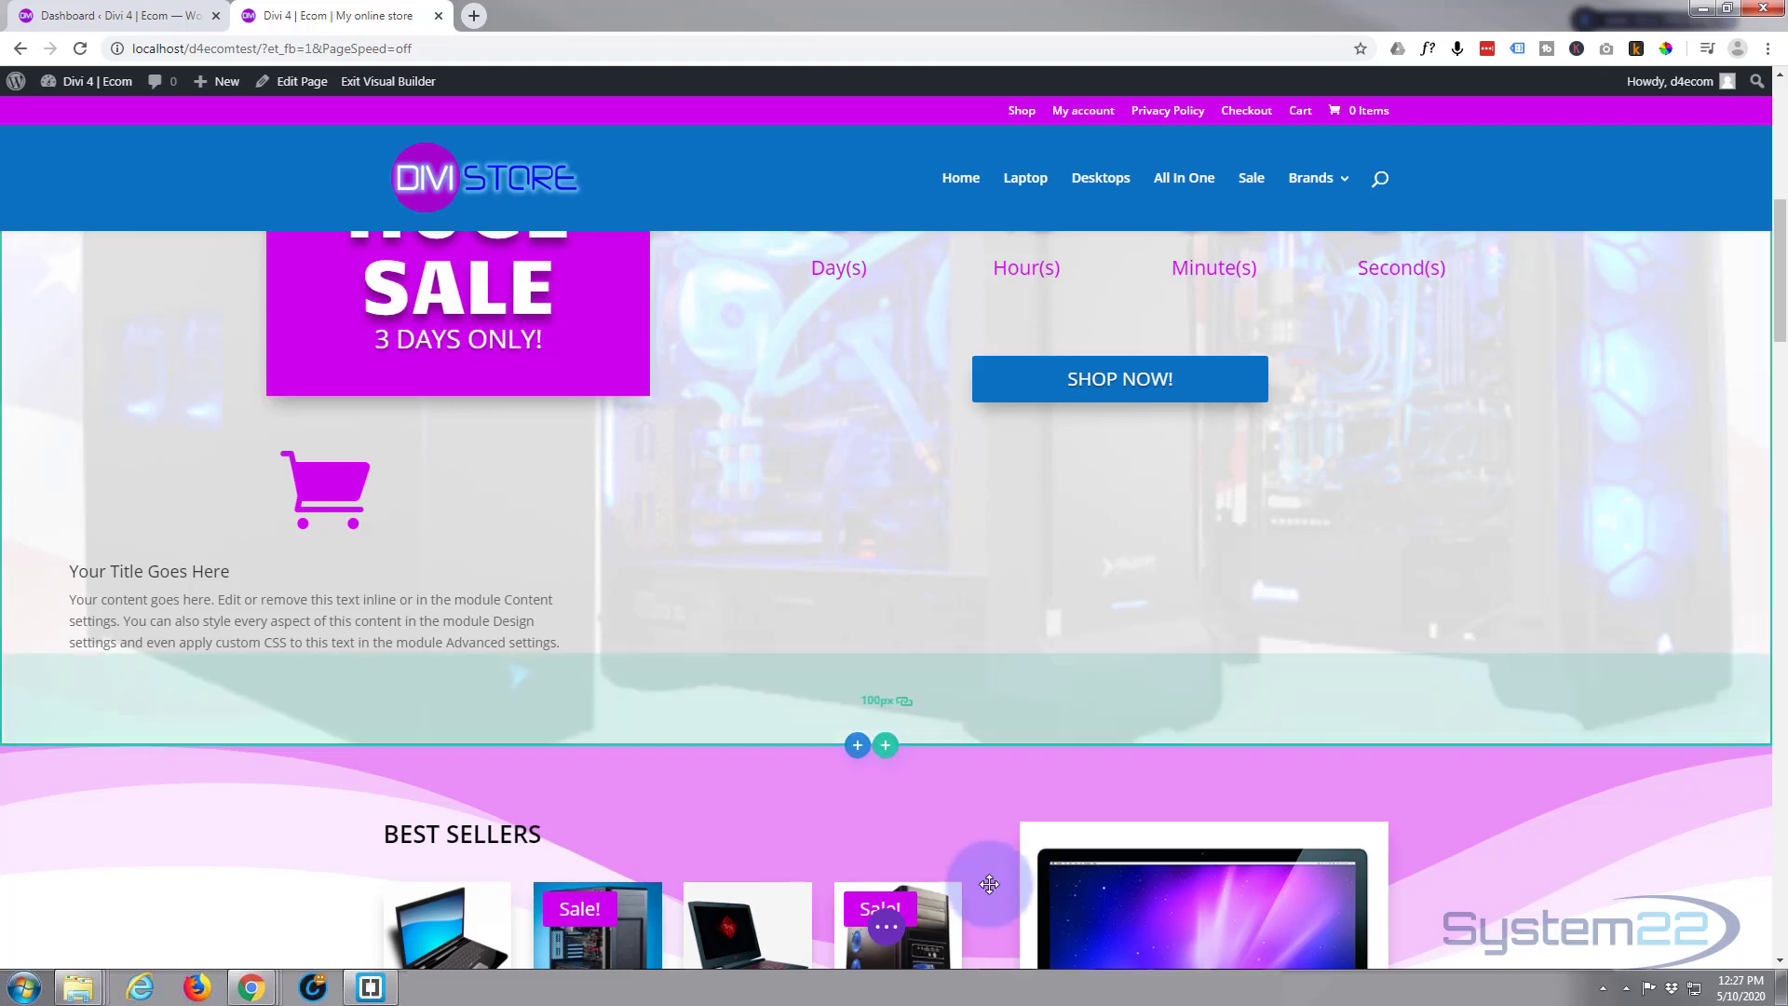
{"action": "left_click", "coordinate": [886, 927]}
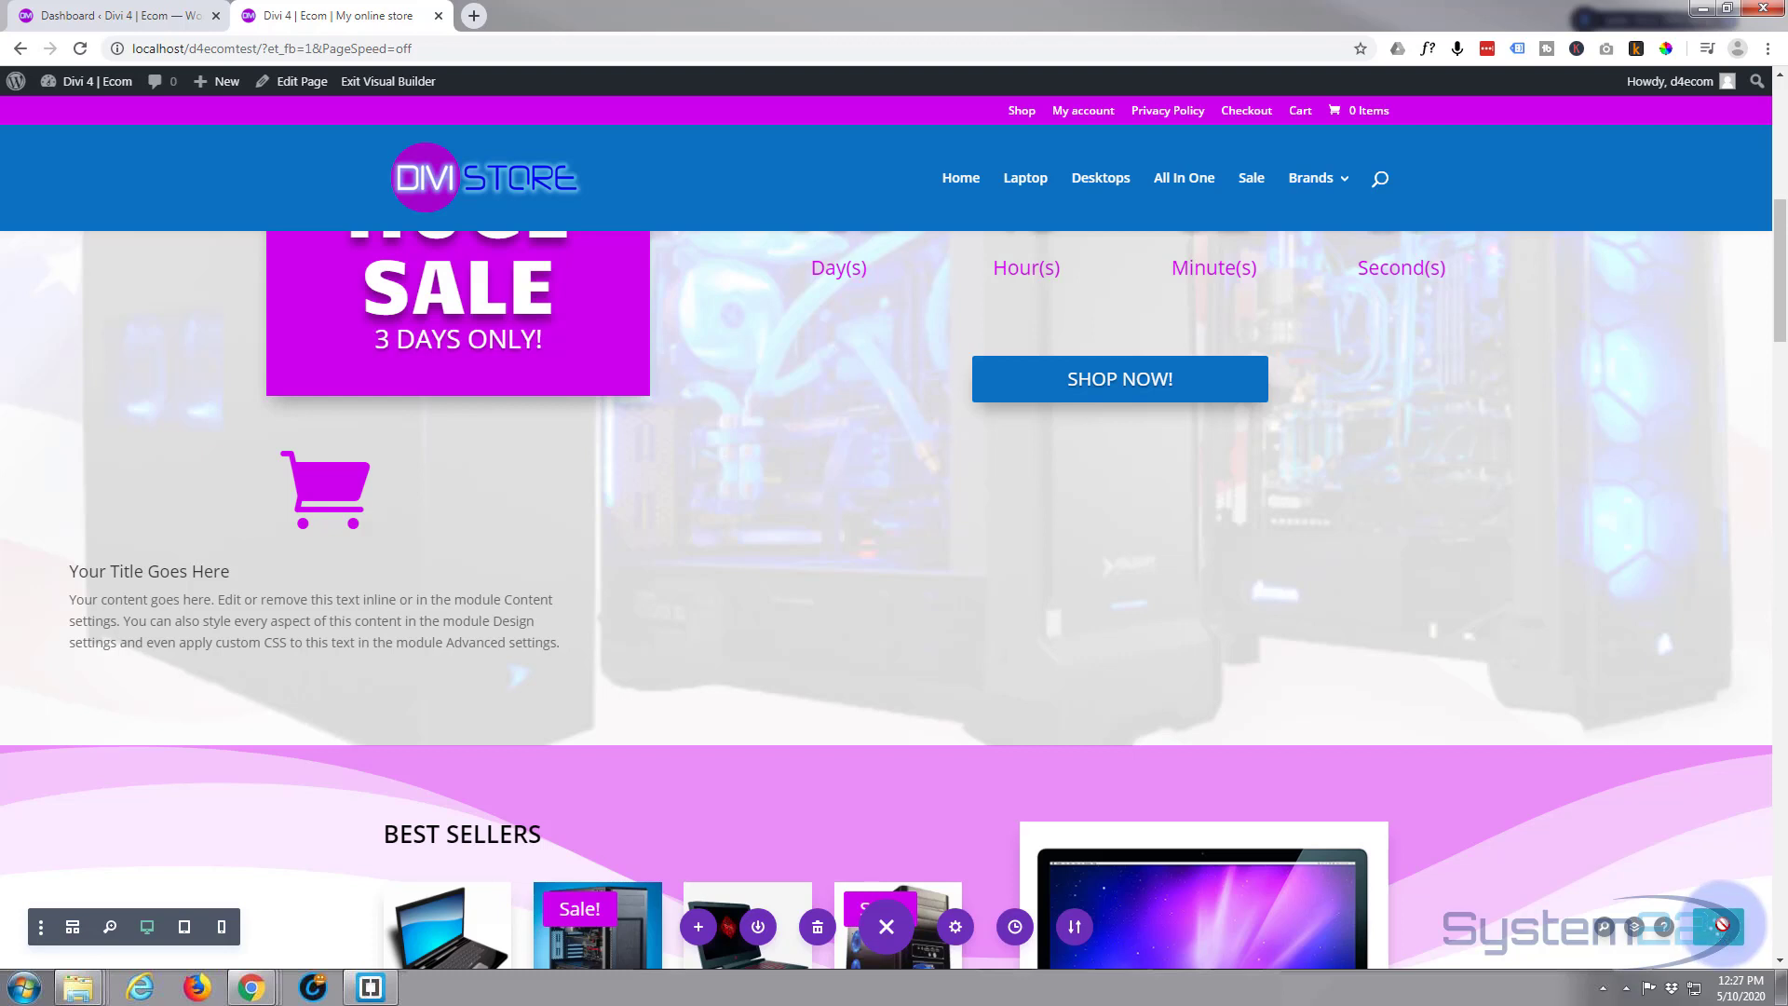
{"action": "left_click", "coordinate": [370, 83]}
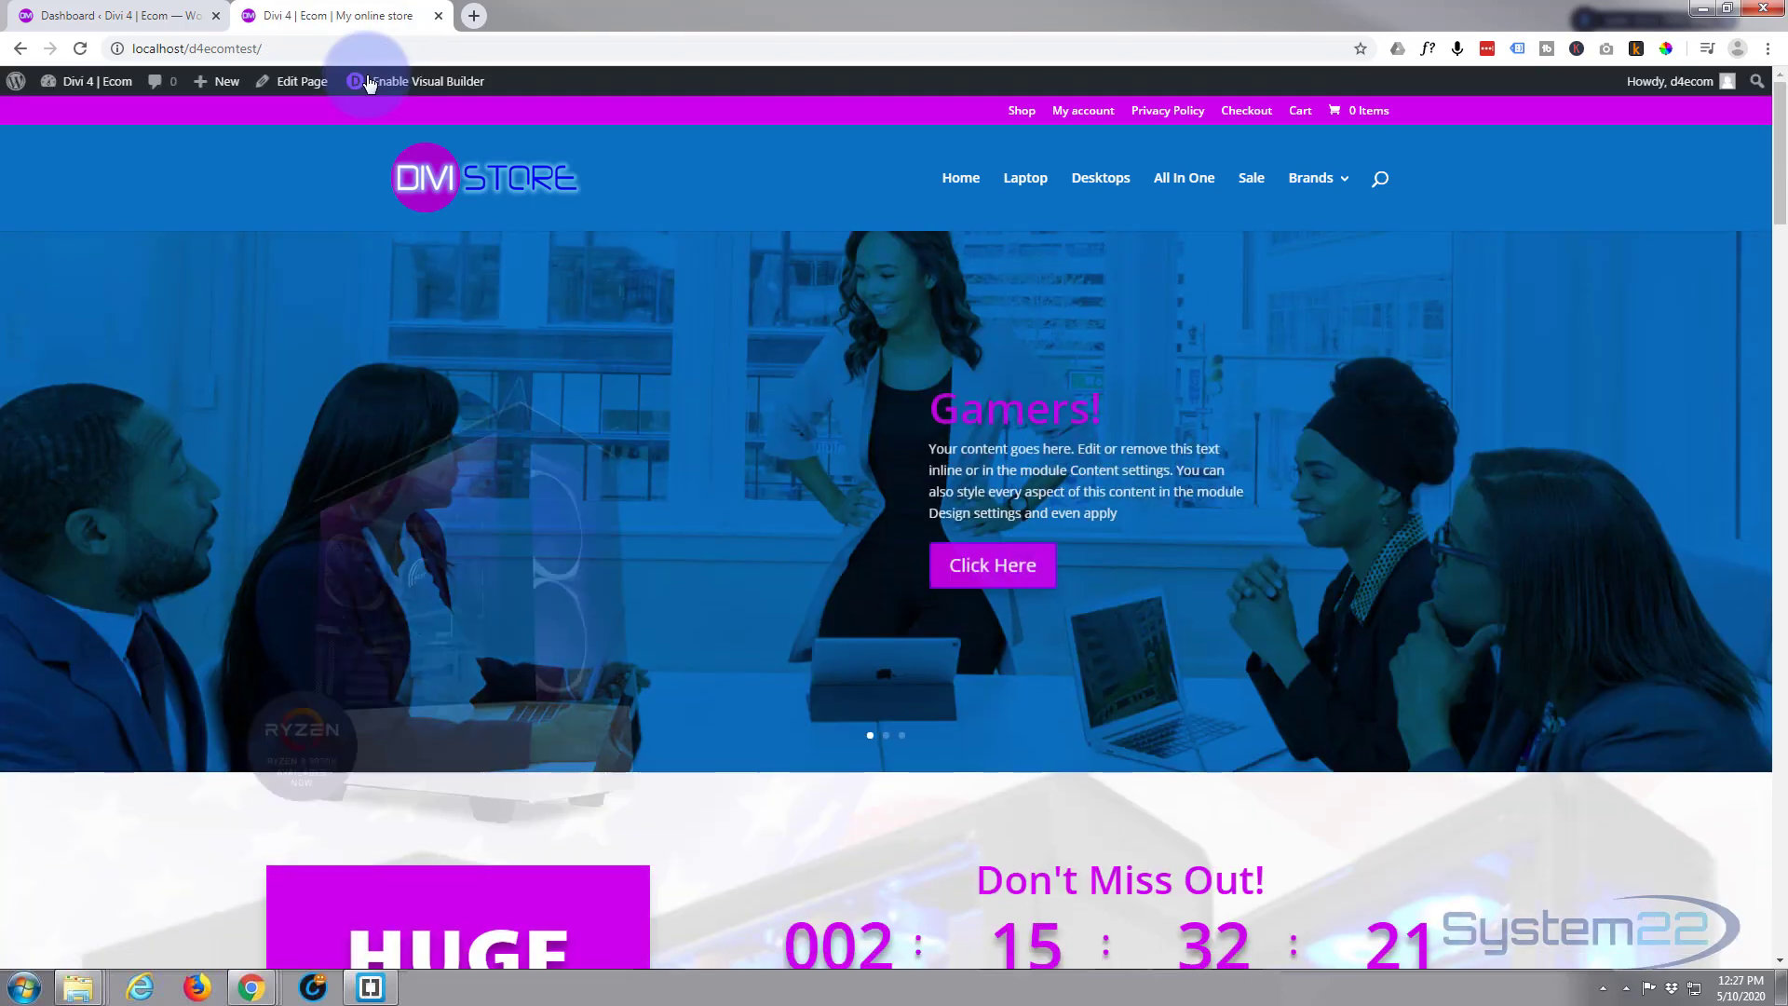
{"action": "scroll", "coordinate": [287, 277], "scroll_direction": "down", "scroll_amount": 7}
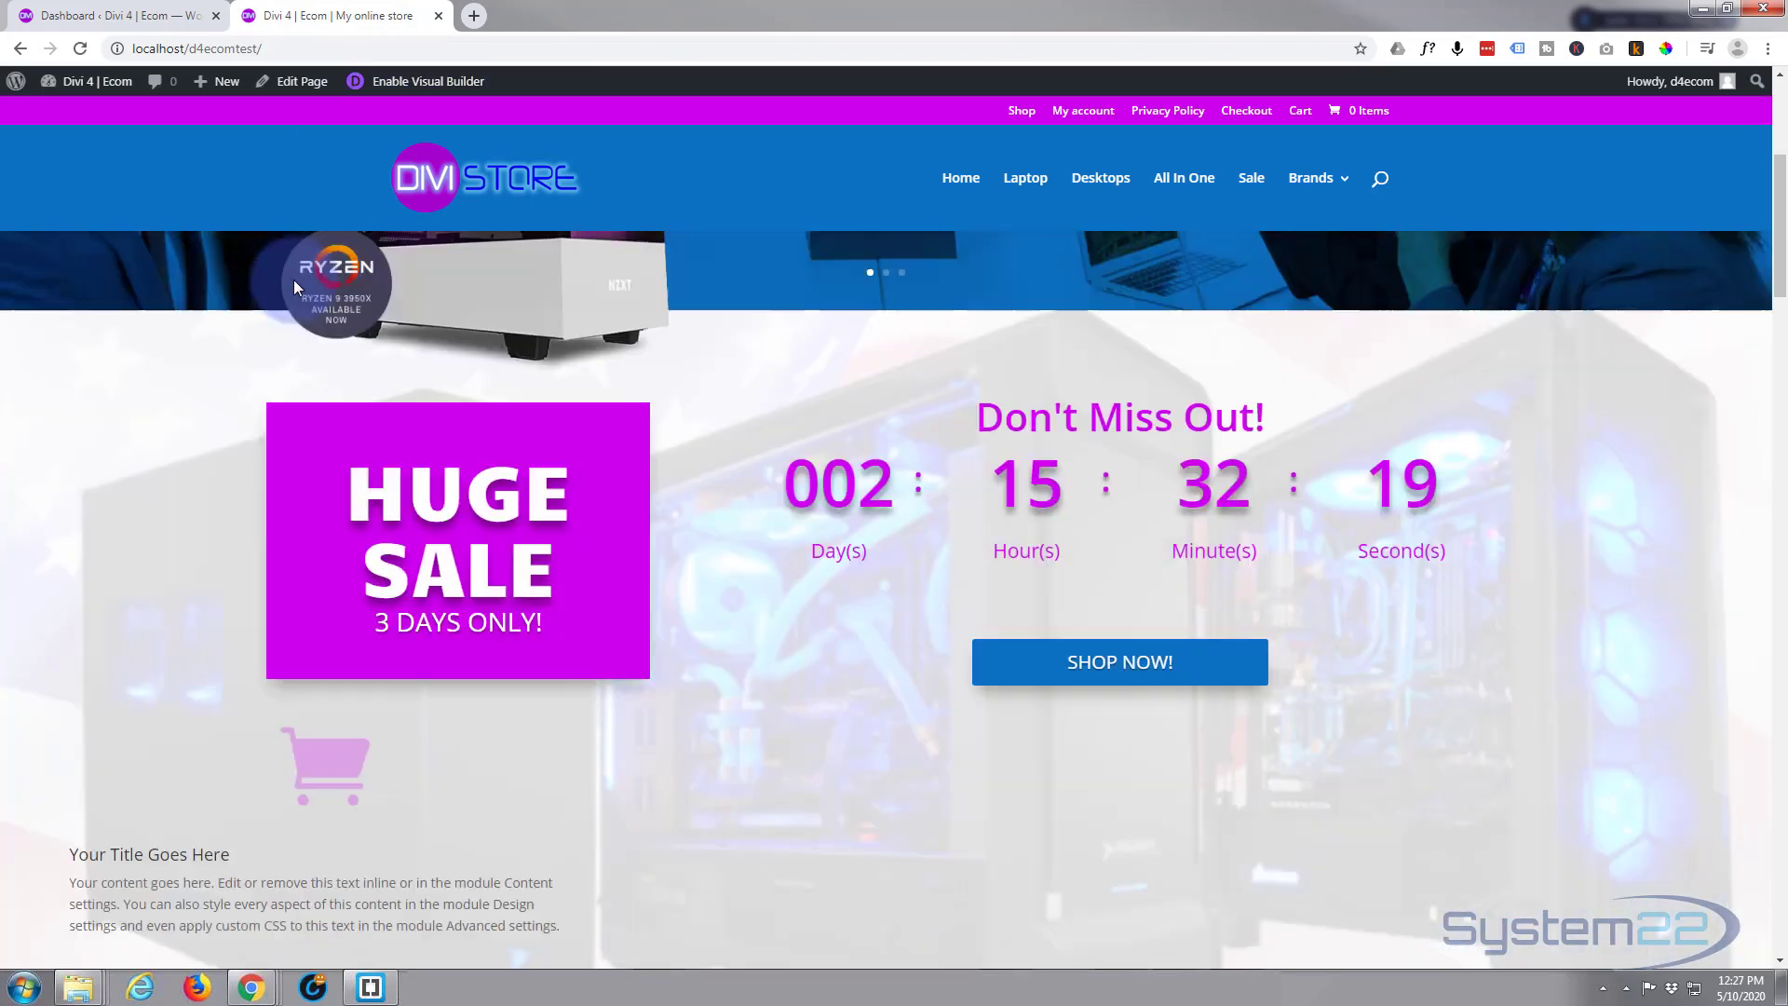
{"action": "scroll", "coordinate": [503, 391], "scroll_direction": "down", "scroll_amount": 1}
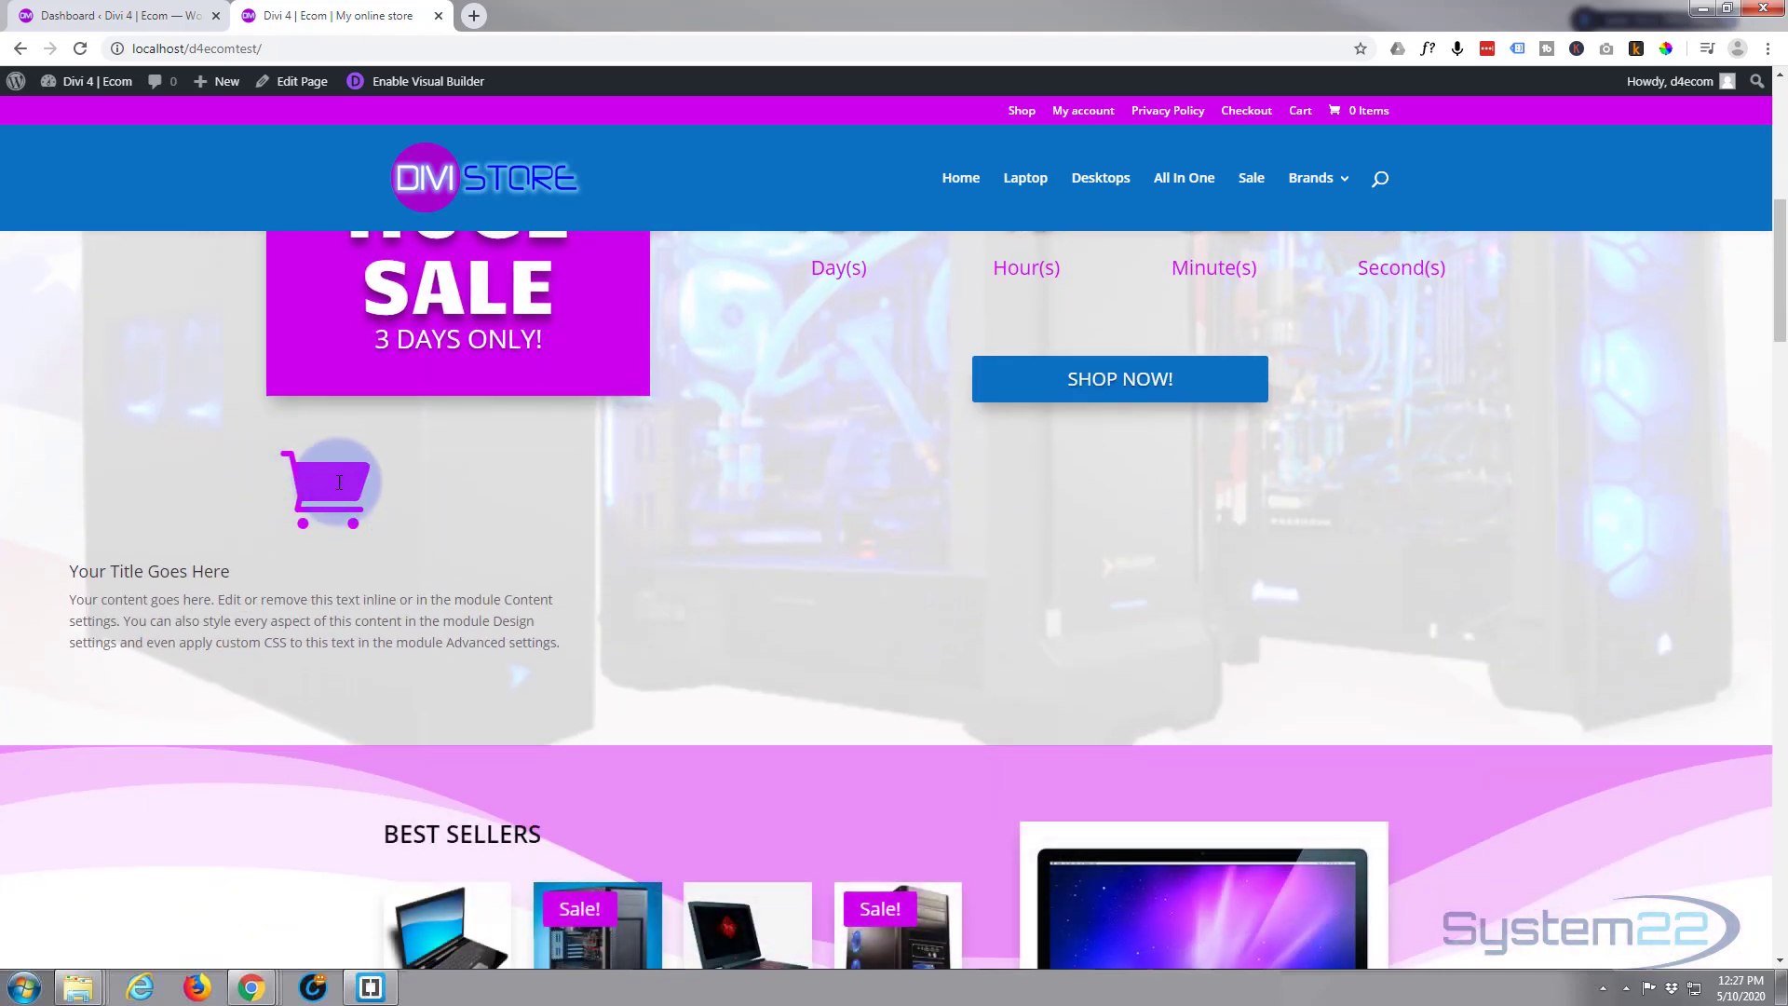
- Inspect the cart icon and open its span as editable HTML with all markup selected
{"action": "right_click", "coordinate": [335, 480]}
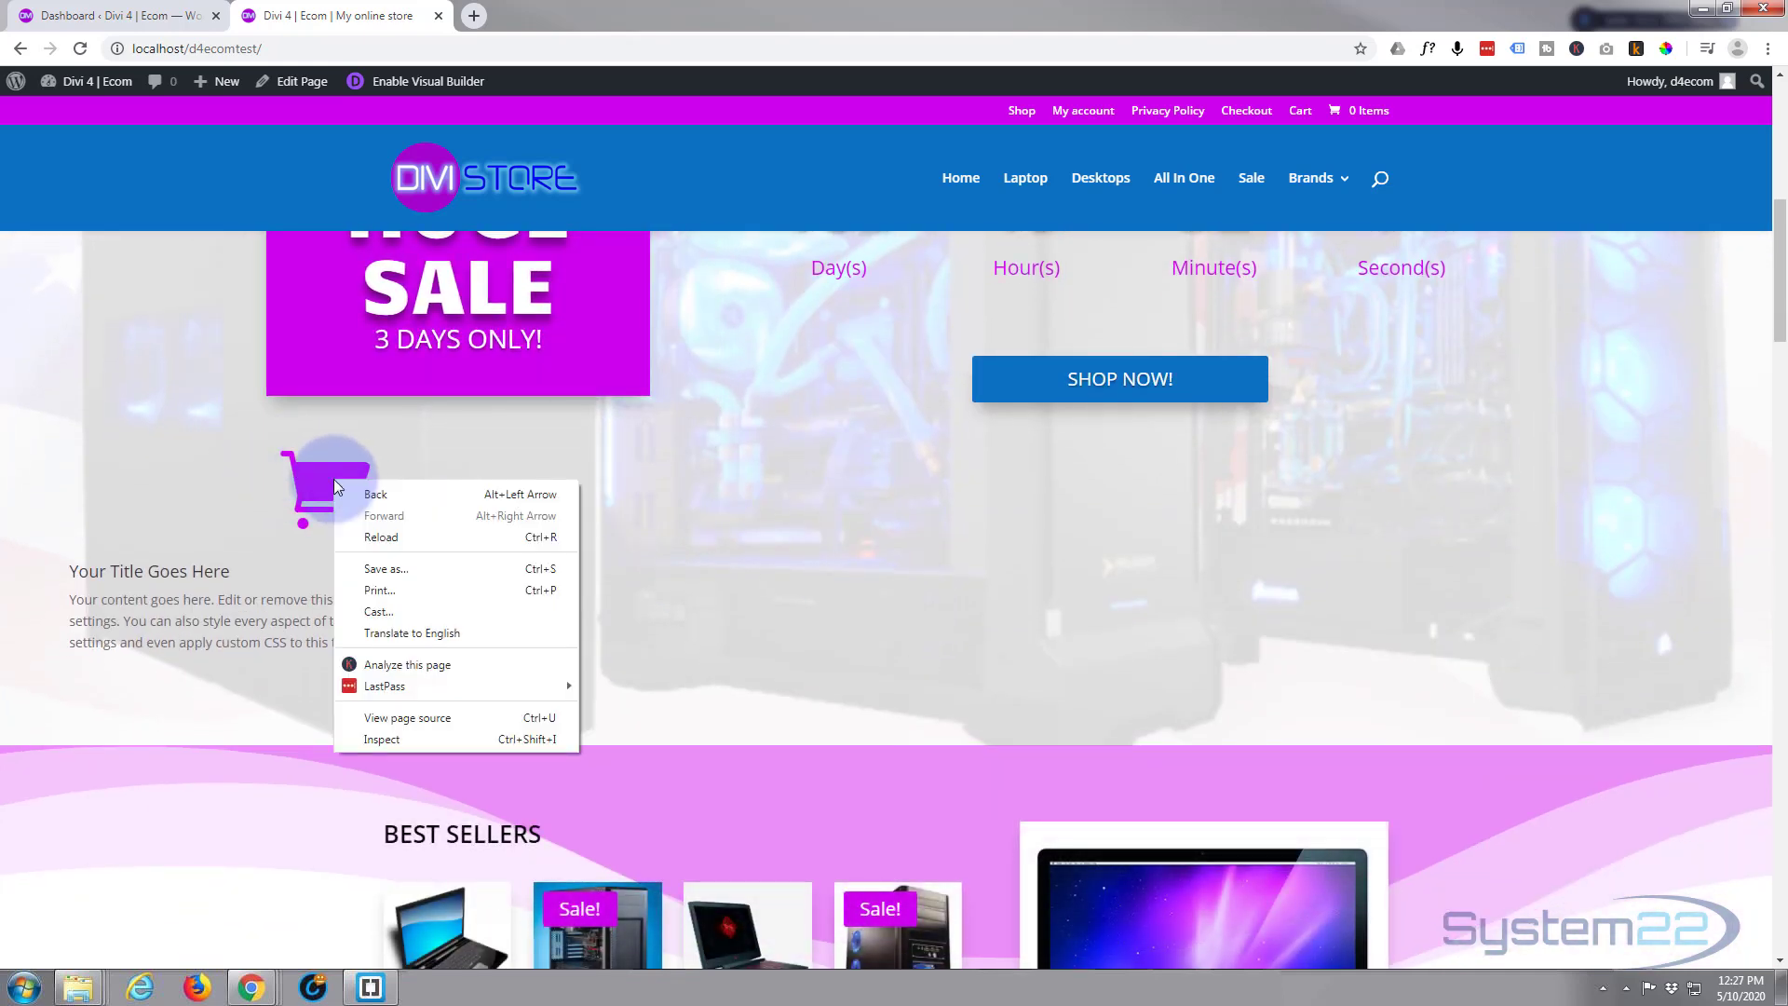
{"action": "left_click", "coordinate": [393, 736]}
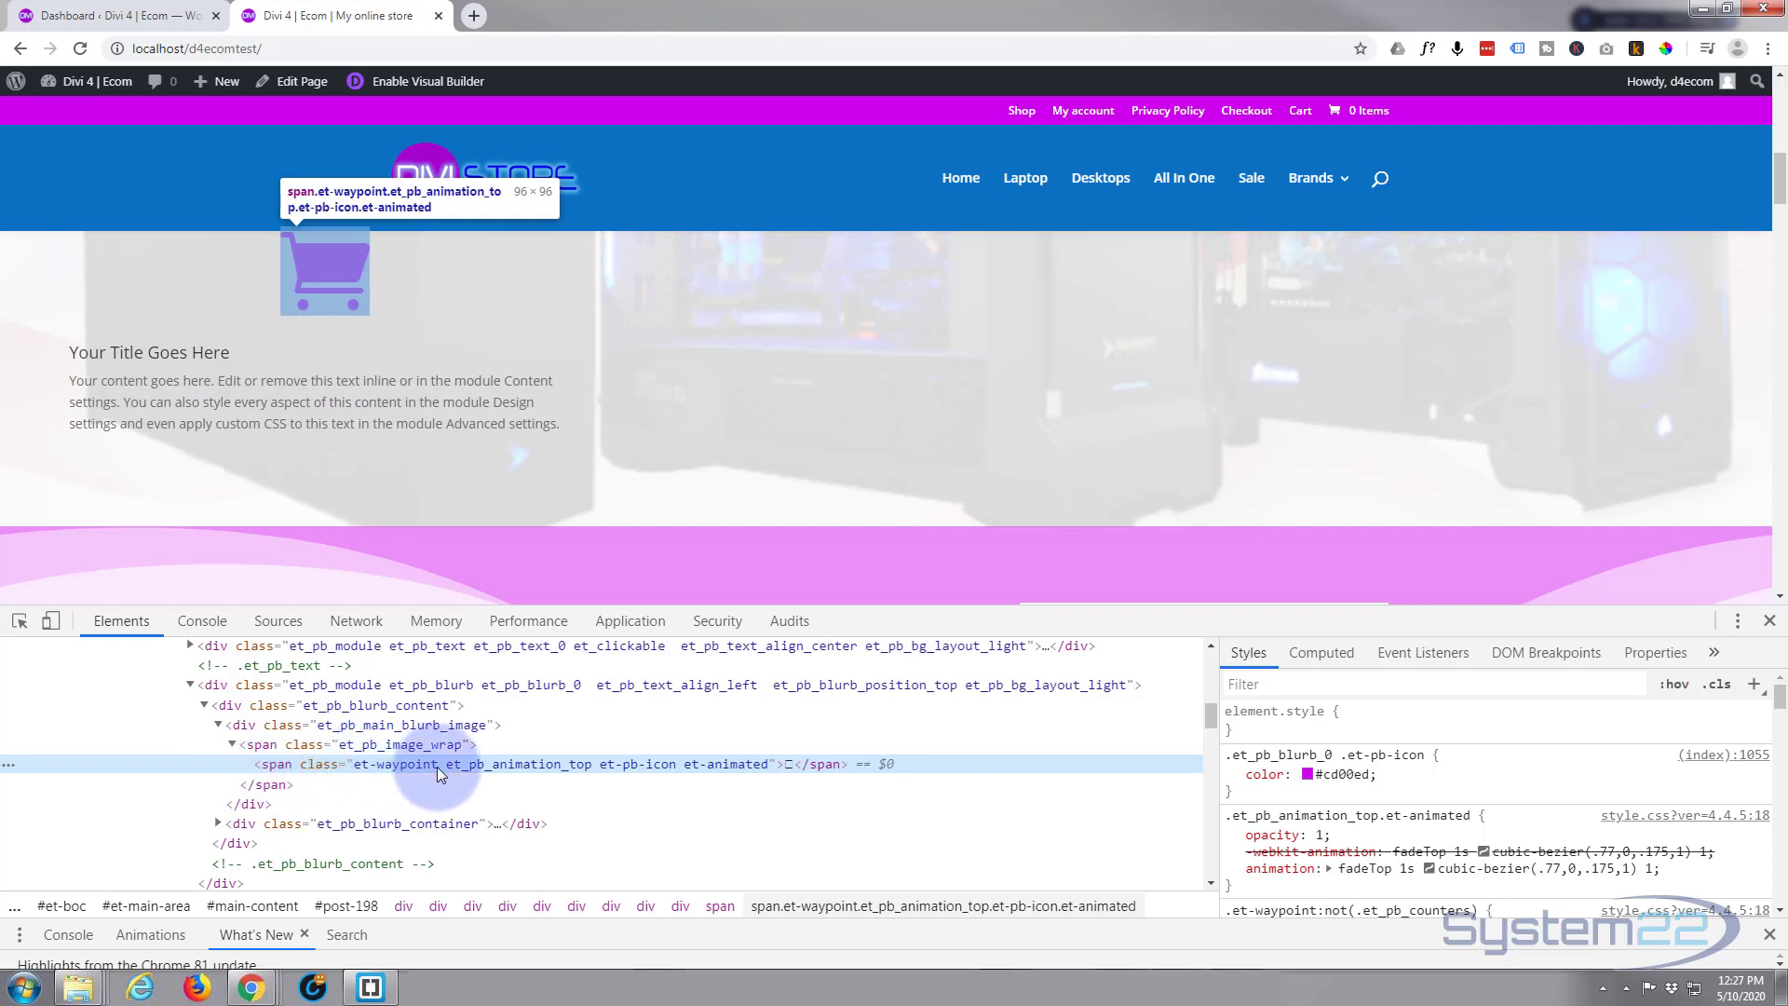
{"action": "right_click", "coordinate": [540, 760]}
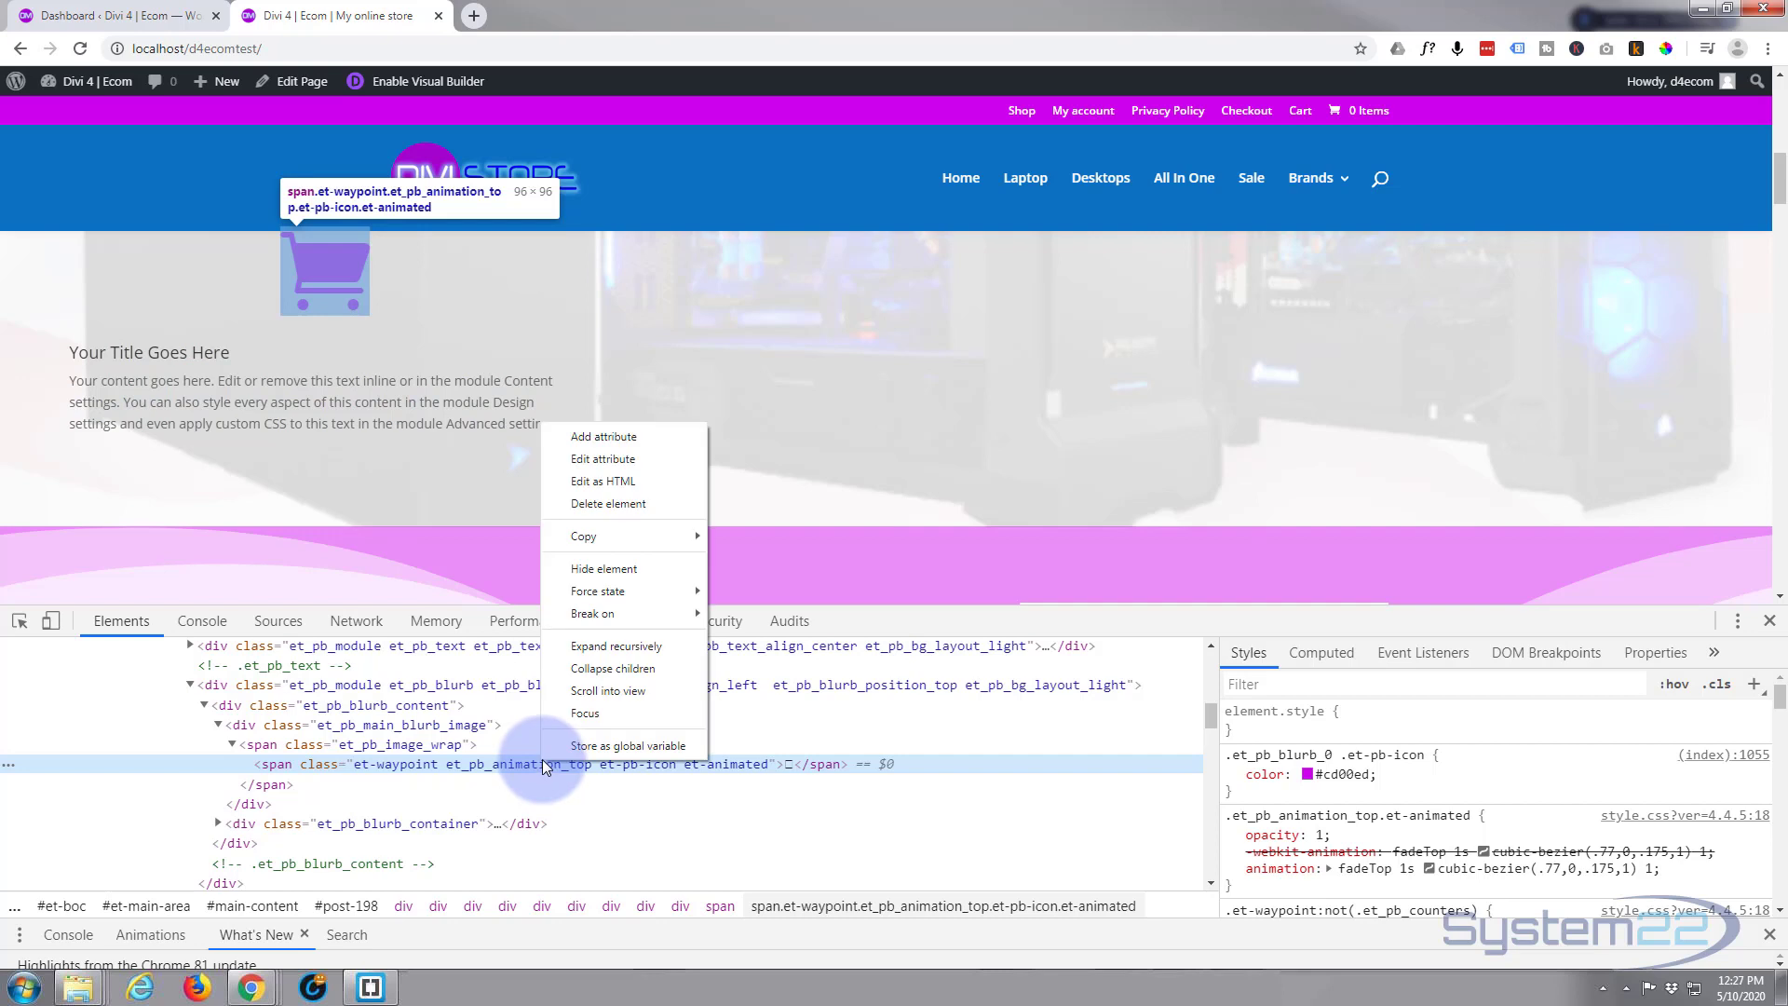
{"action": "left_click", "coordinate": [608, 483]}
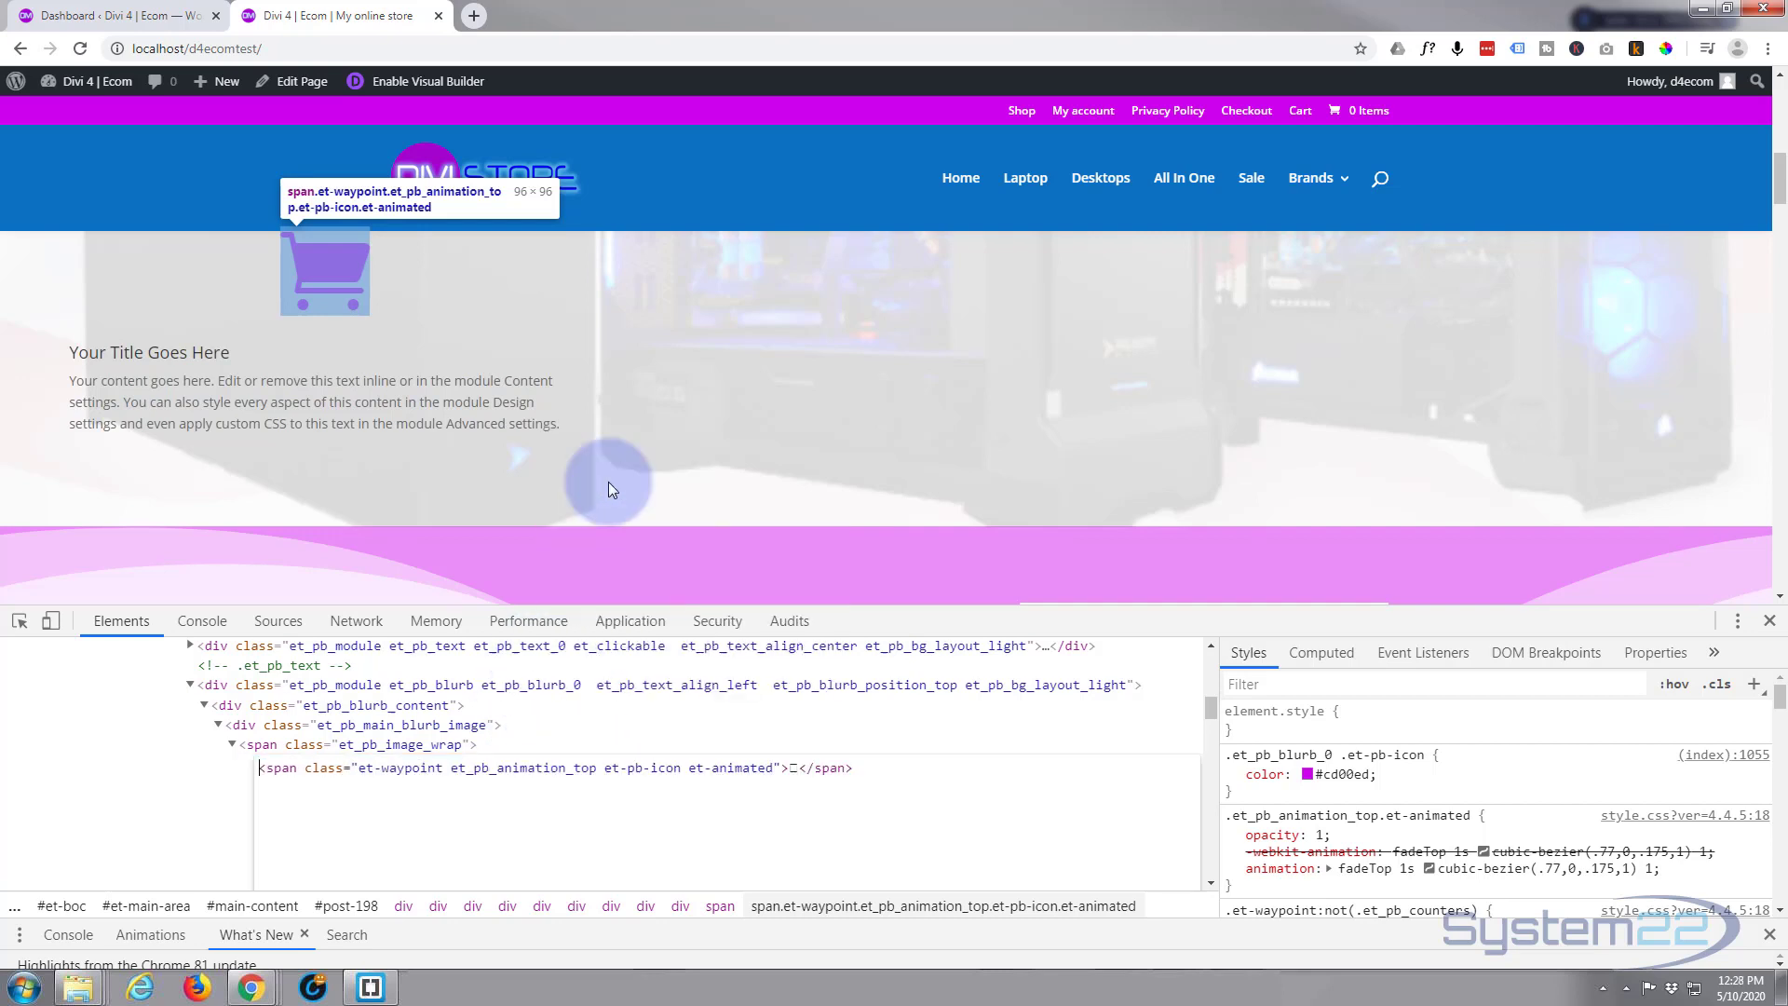
{"action": "left_click", "coordinate": [861, 769]}
{"action": "key", "text": "ctrl+a"}
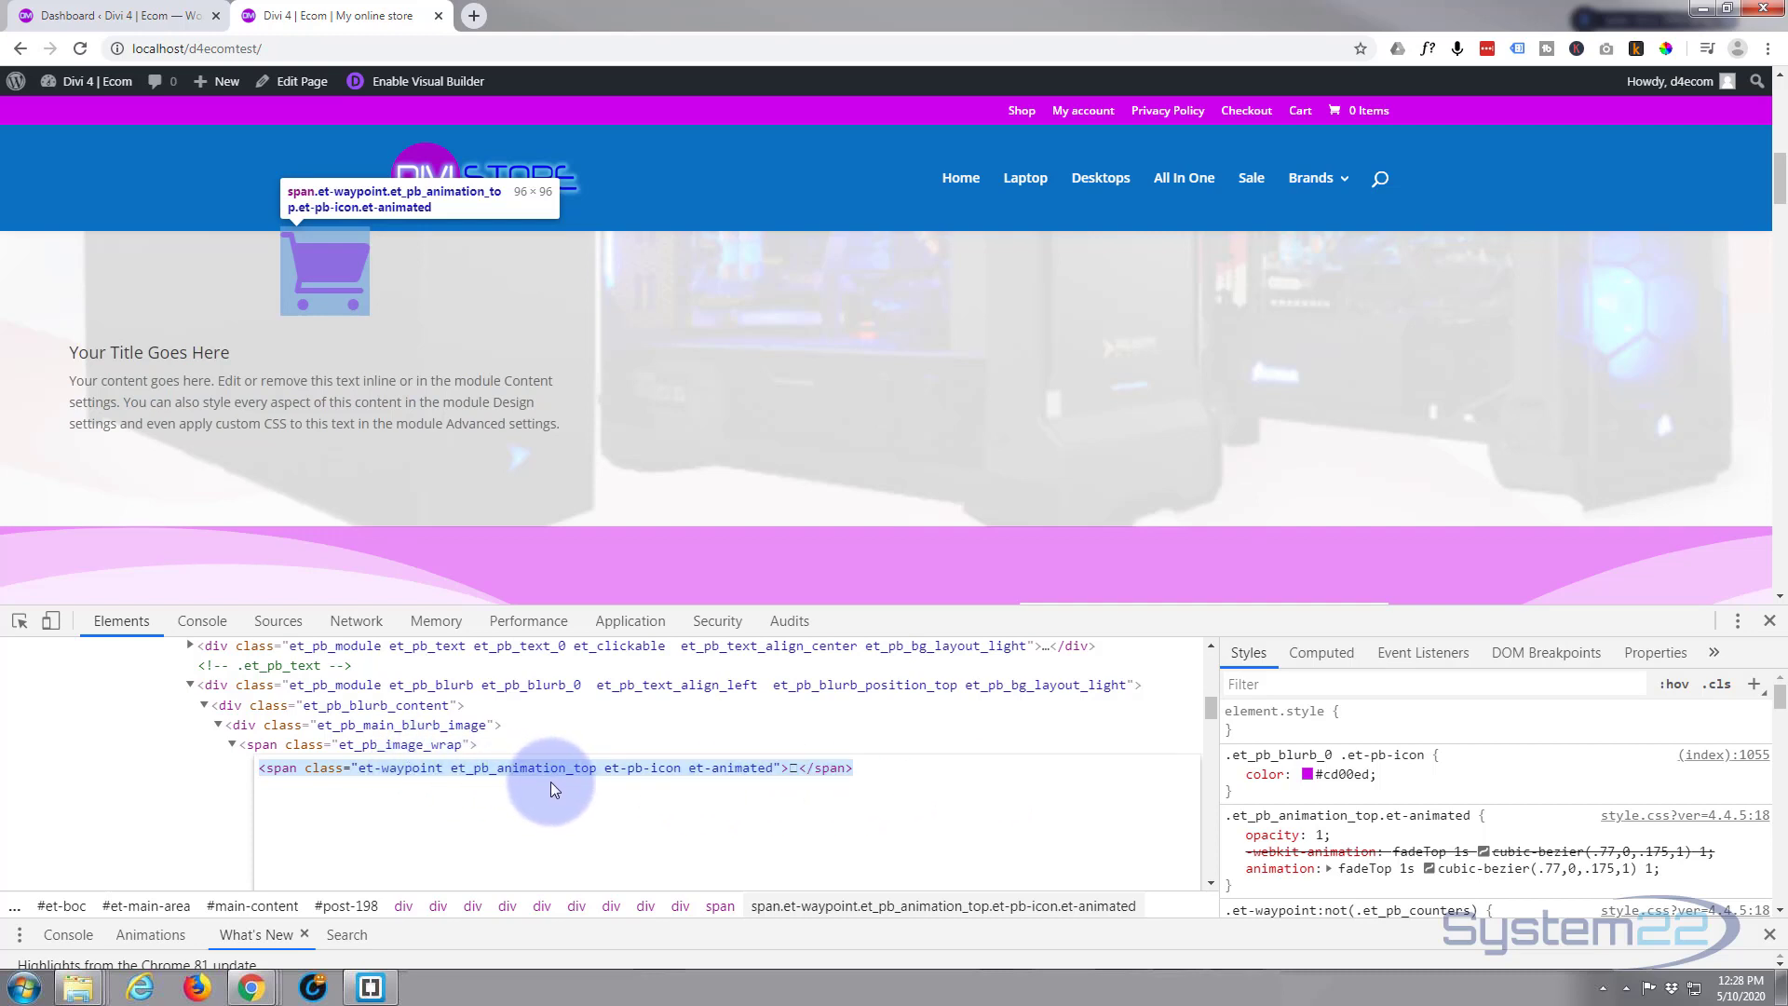
- Go to Appearance > Menus in the WordPress dashboard
{"action": "left_click", "coordinate": [122, 16]}
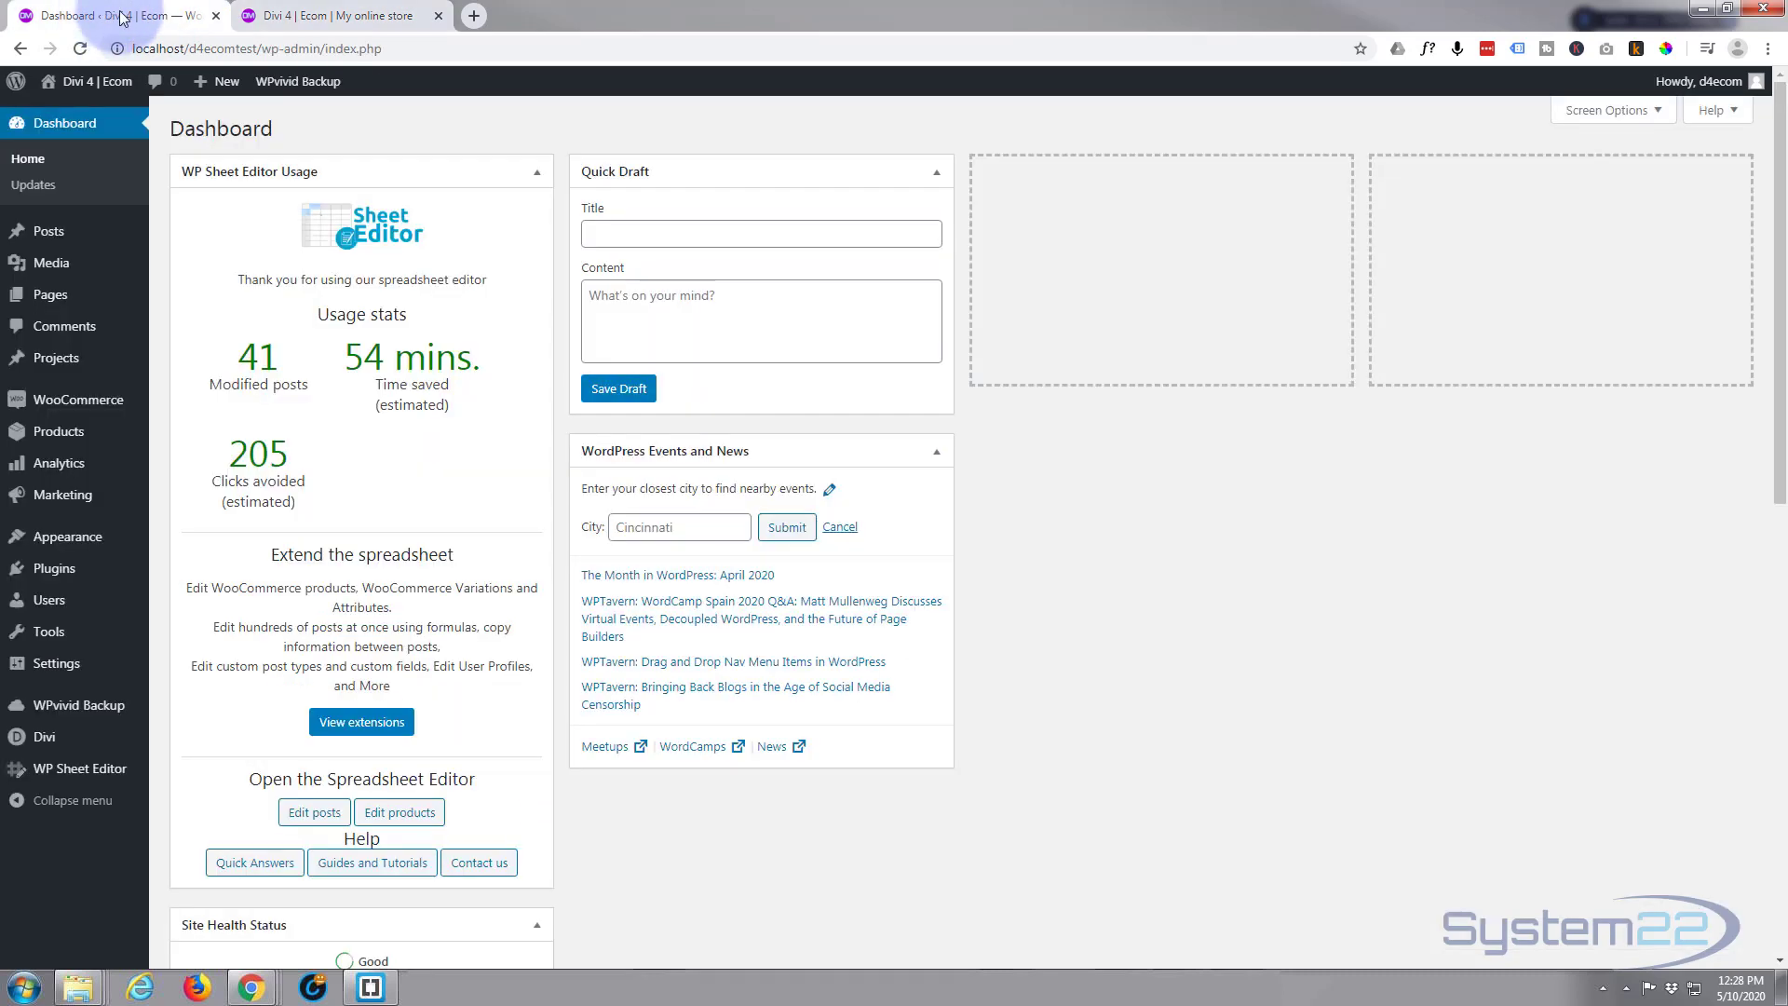
{"action": "left_click", "coordinate": [58, 515]}
{"action": "mouse_move", "coordinate": [84, 539]}
{"action": "left_click", "coordinate": [185, 620]}
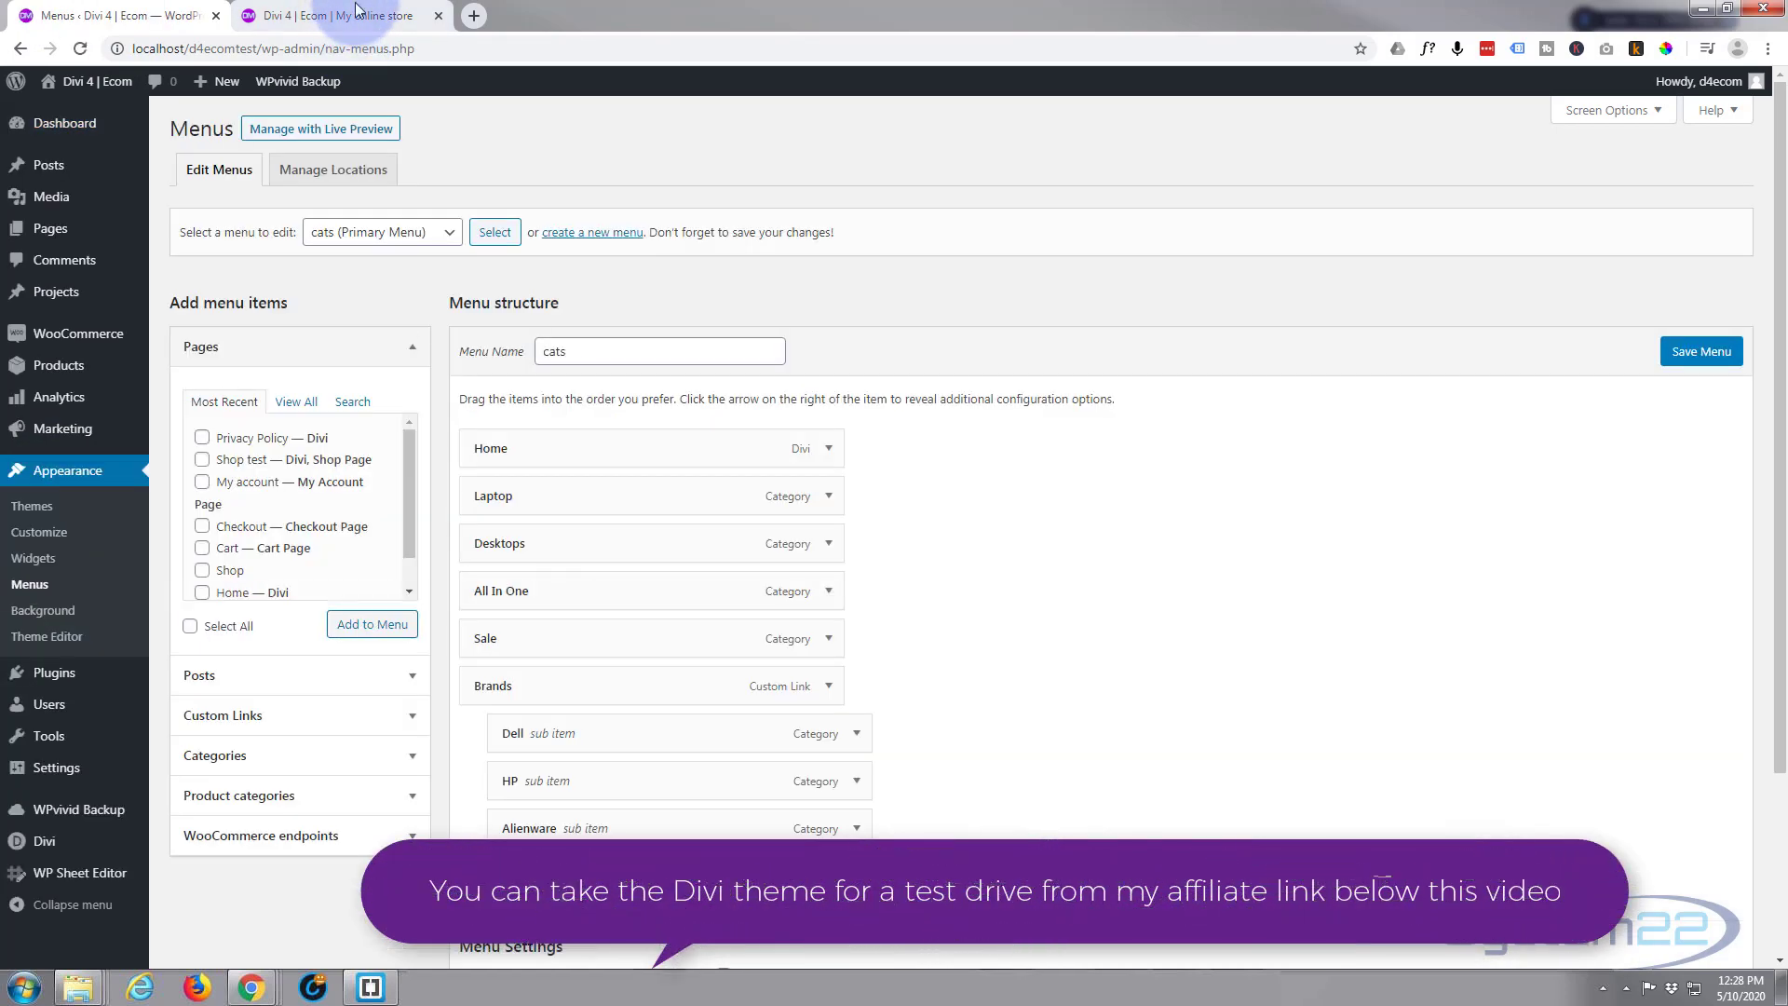
{"action": "left_click", "coordinate": [335, 16]}
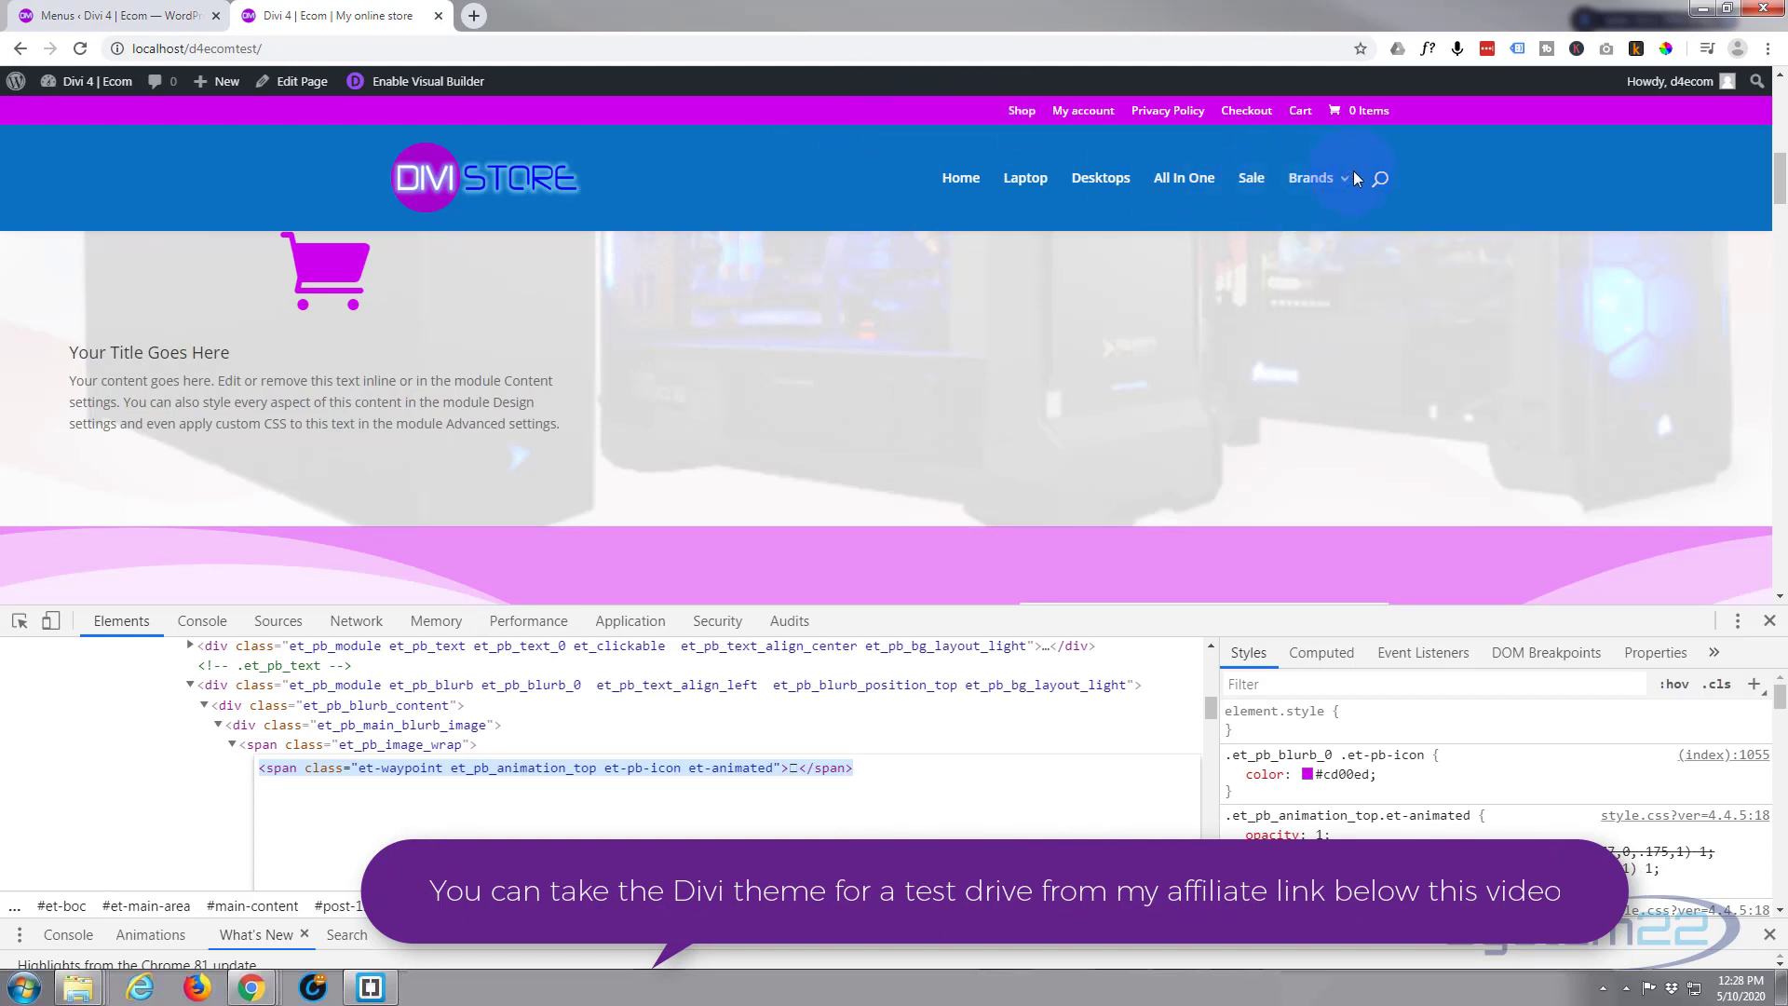
{"action": "left_click", "coordinate": [82, 15]}
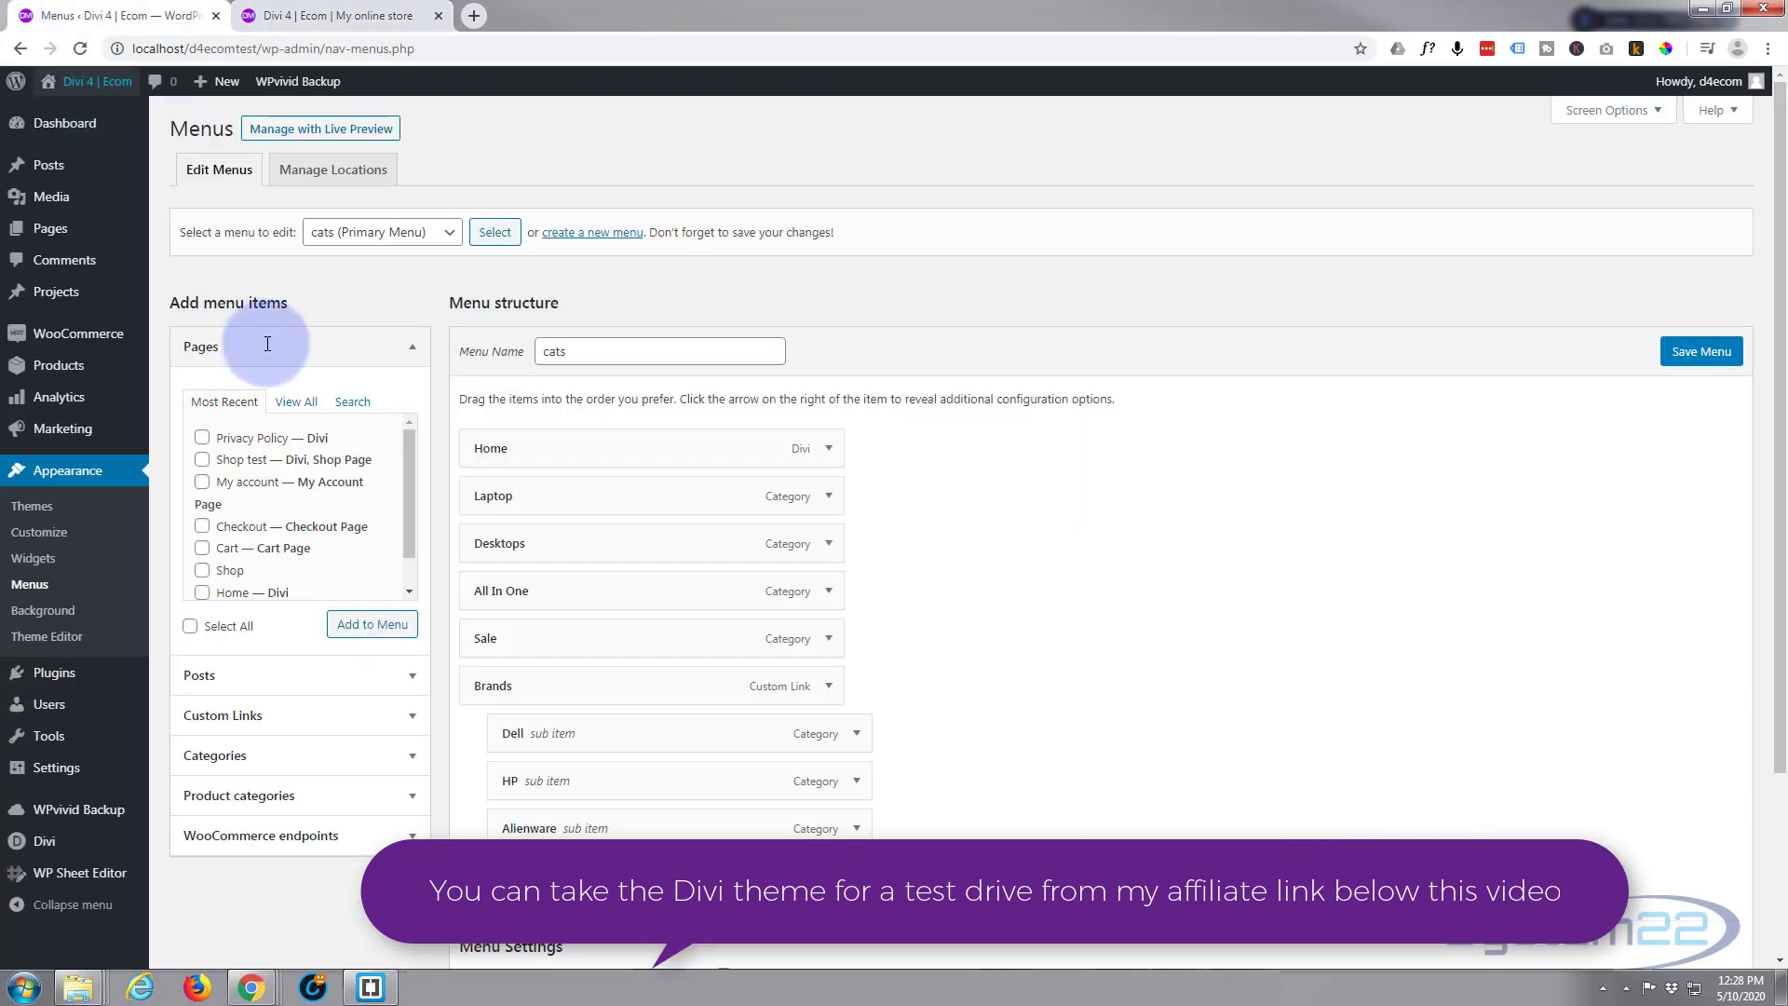
{"action": "scroll", "coordinate": [1144, 660], "scroll_direction": "down", "scroll_amount": 2}
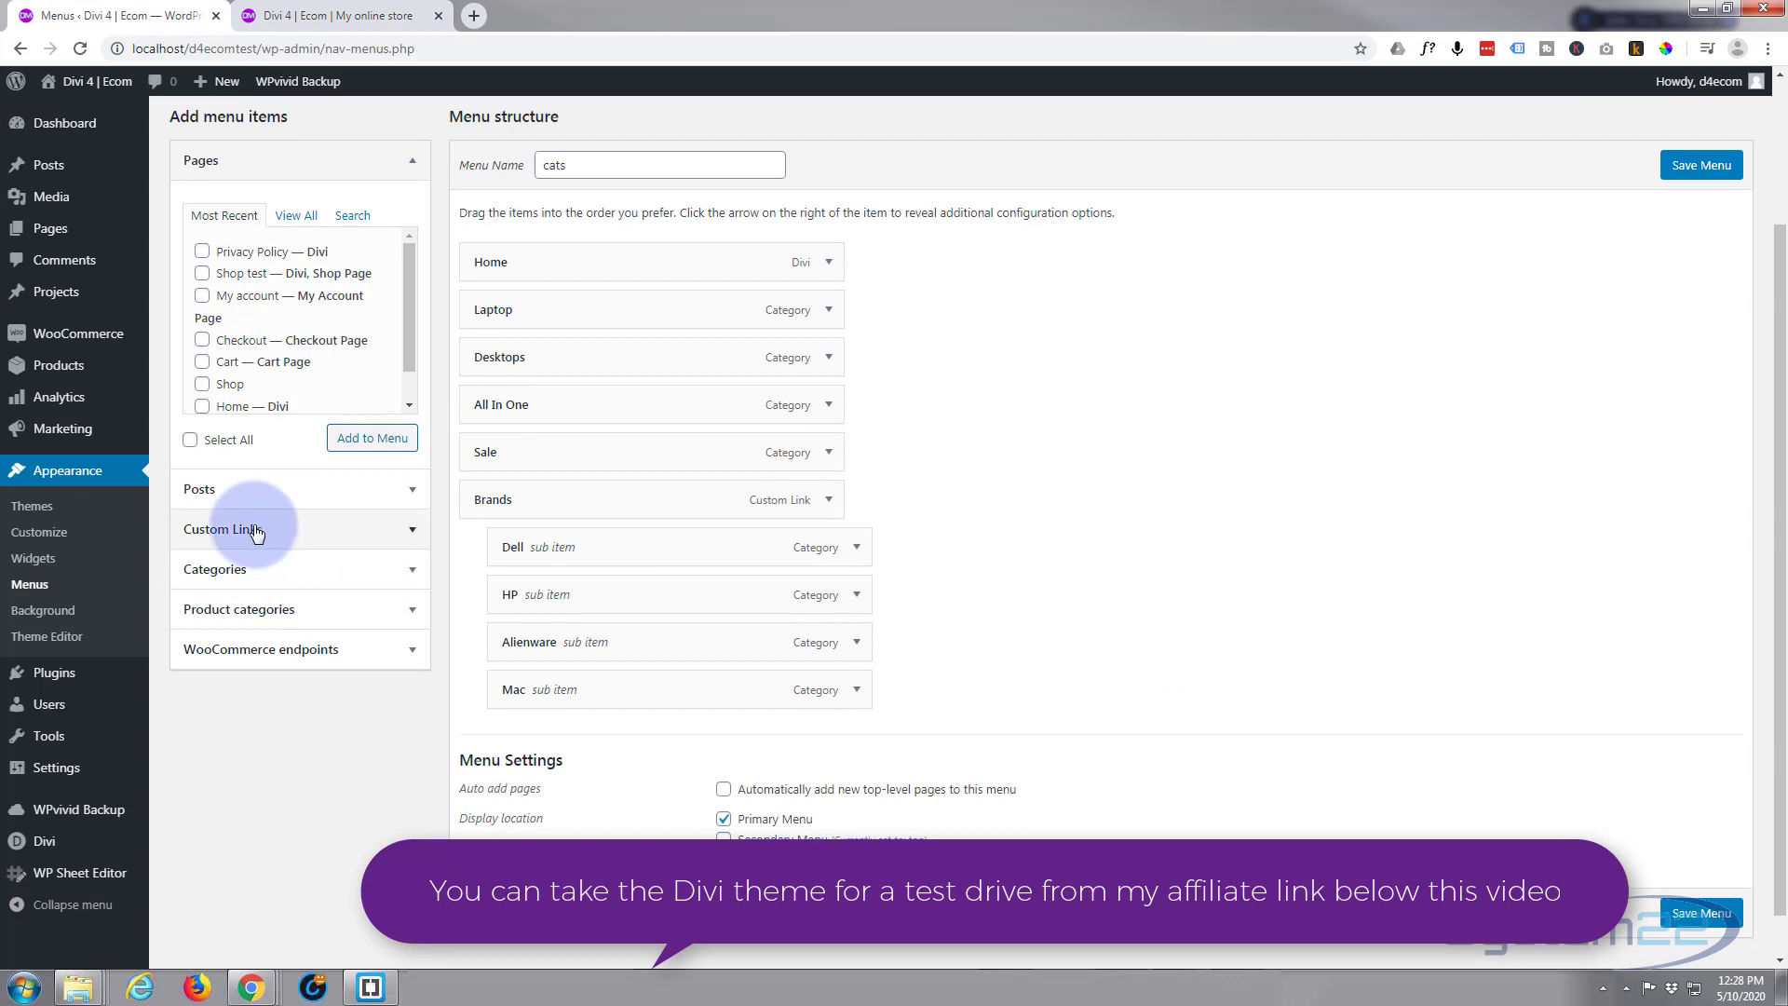
{"action": "scroll", "coordinate": [987, 500], "scroll_direction": "up", "scroll_amount": 2}
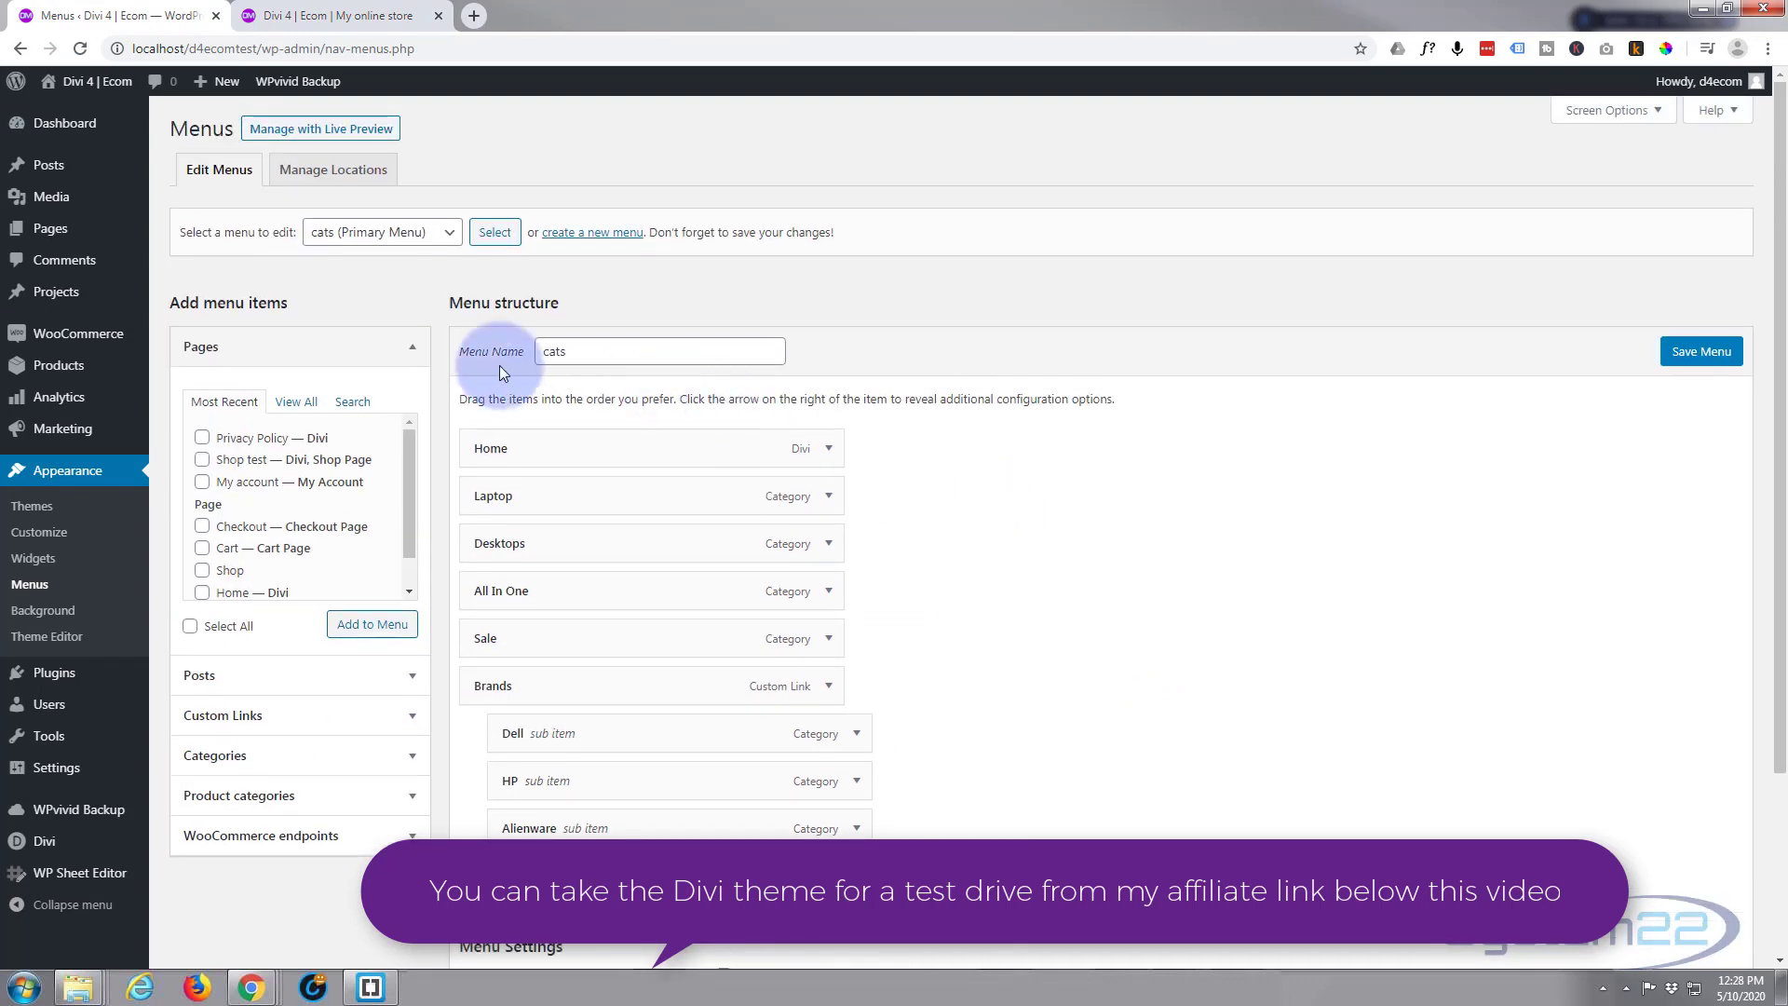
{"action": "scroll", "coordinate": [285, 682], "scroll_direction": "down", "scroll_amount": 2}
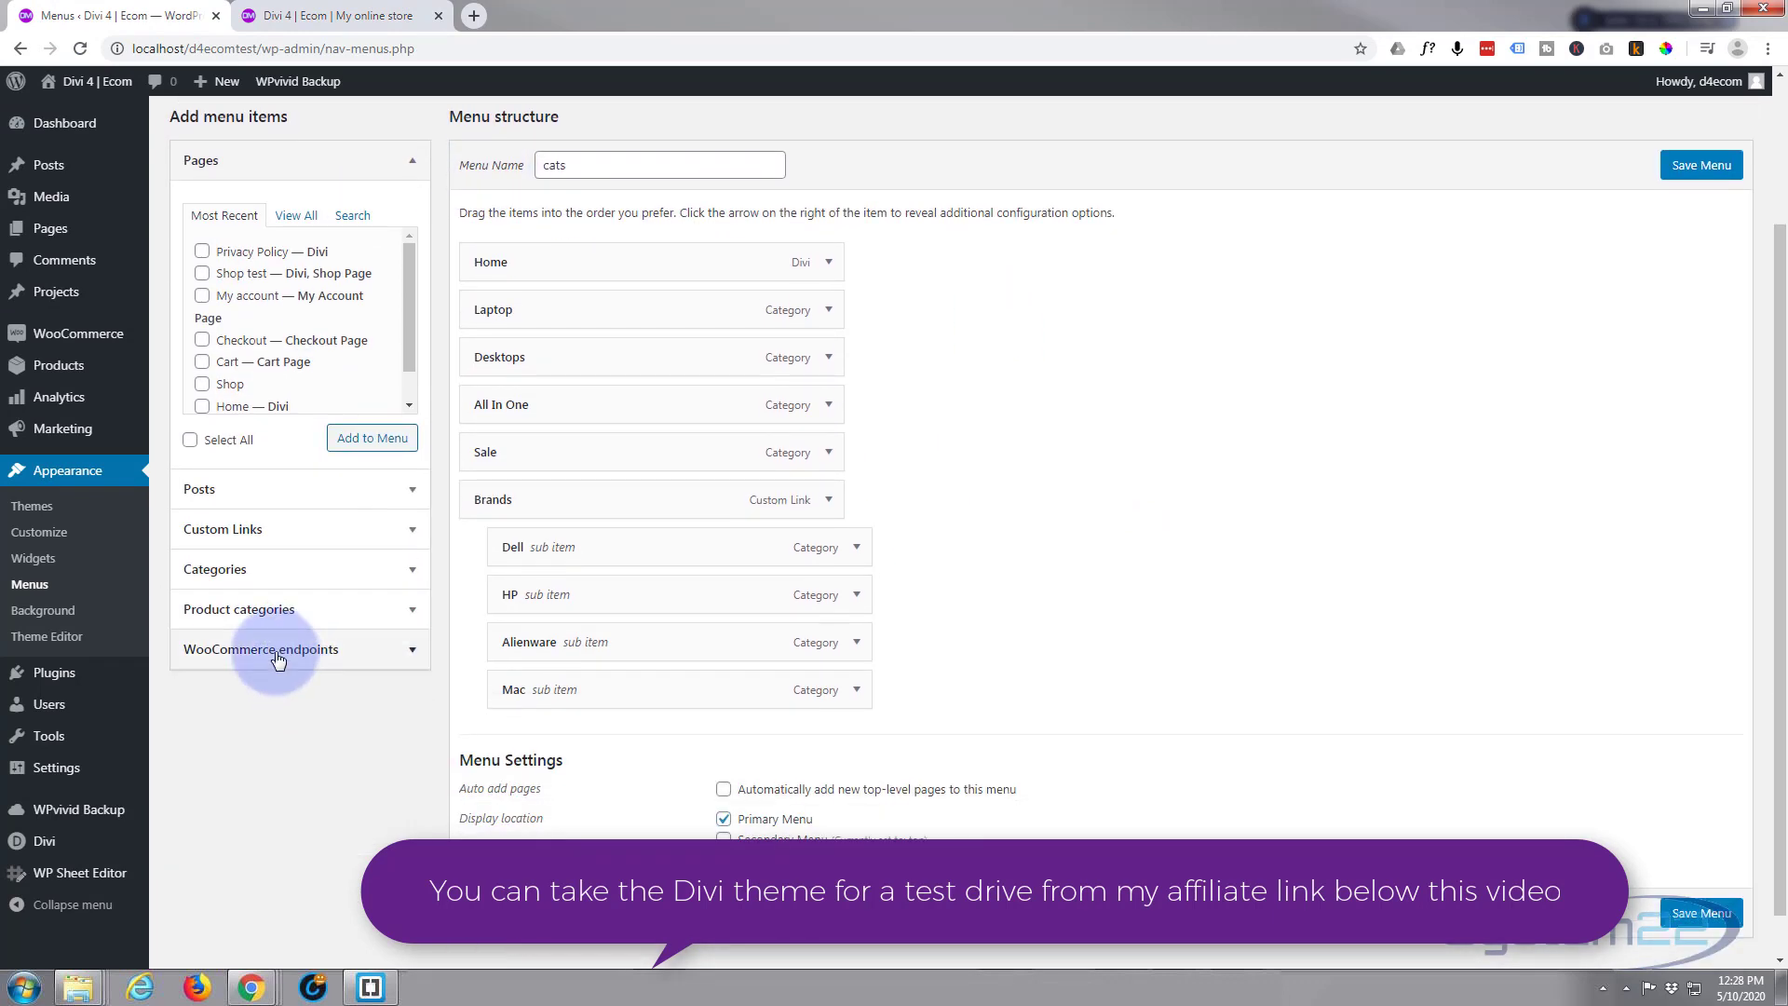
- Add a custom link with URL '#' and the cart icon span label to the cats menu, and save
{"action": "left_click", "coordinate": [289, 542]}
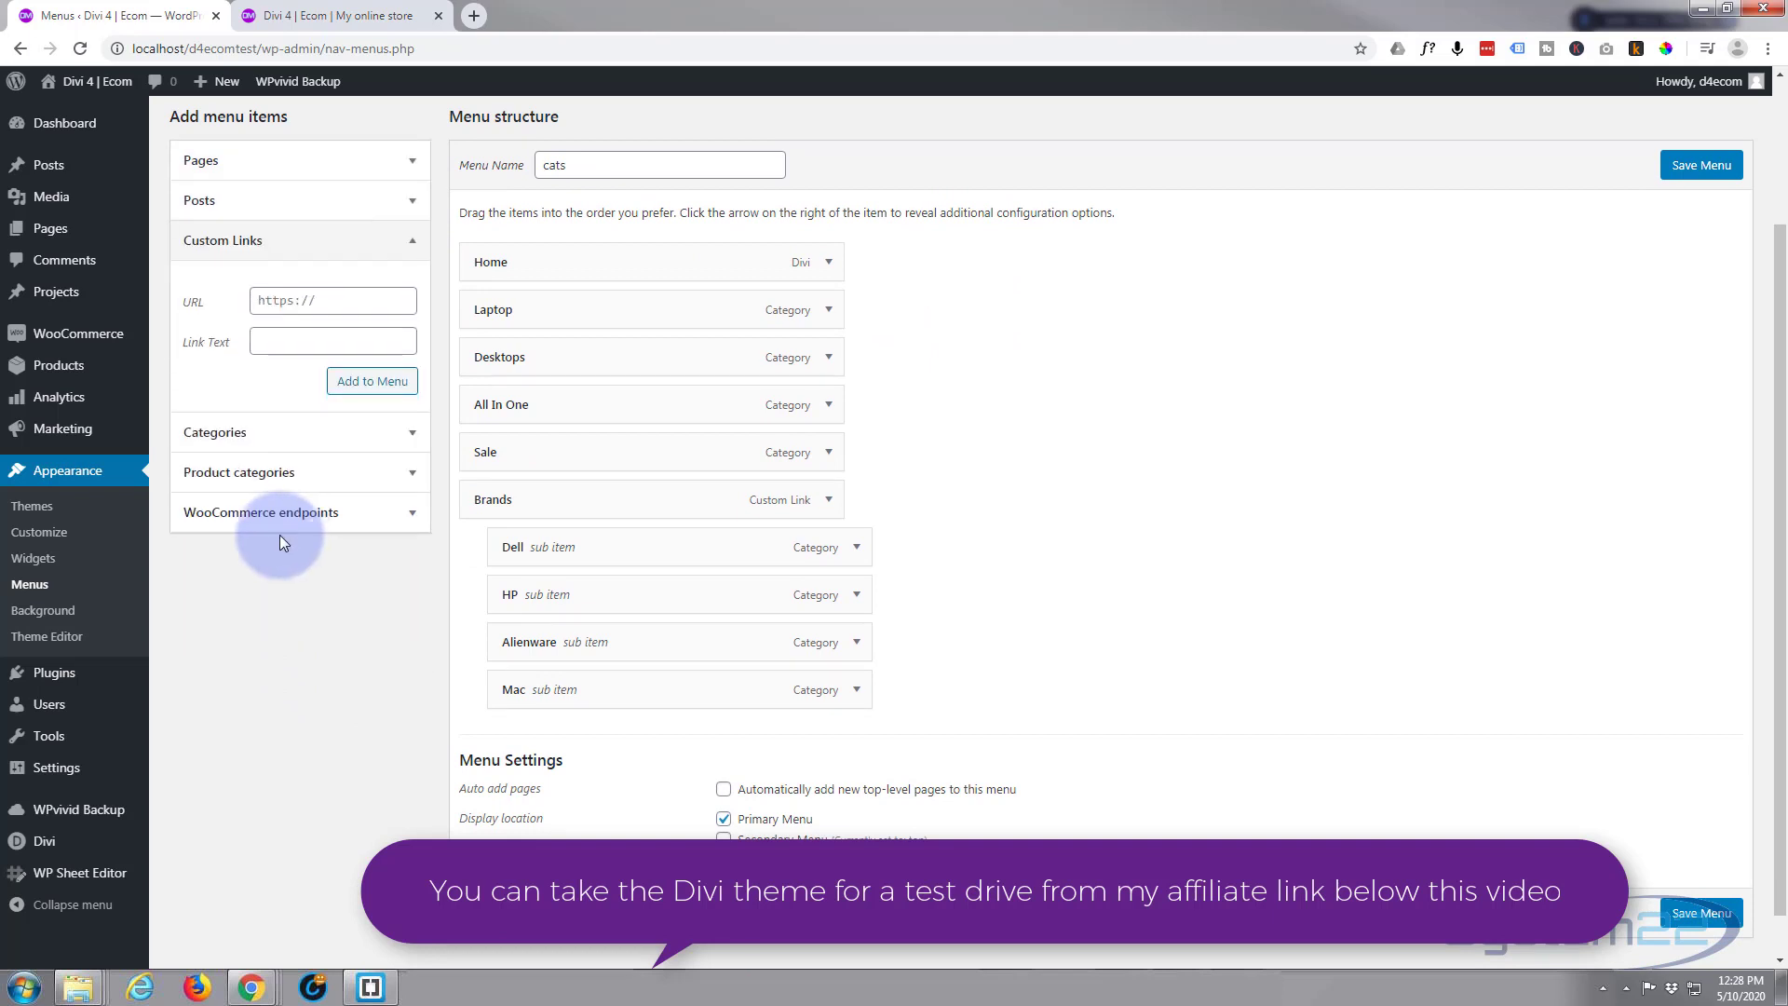
{"action": "left_click", "coordinate": [278, 301]}
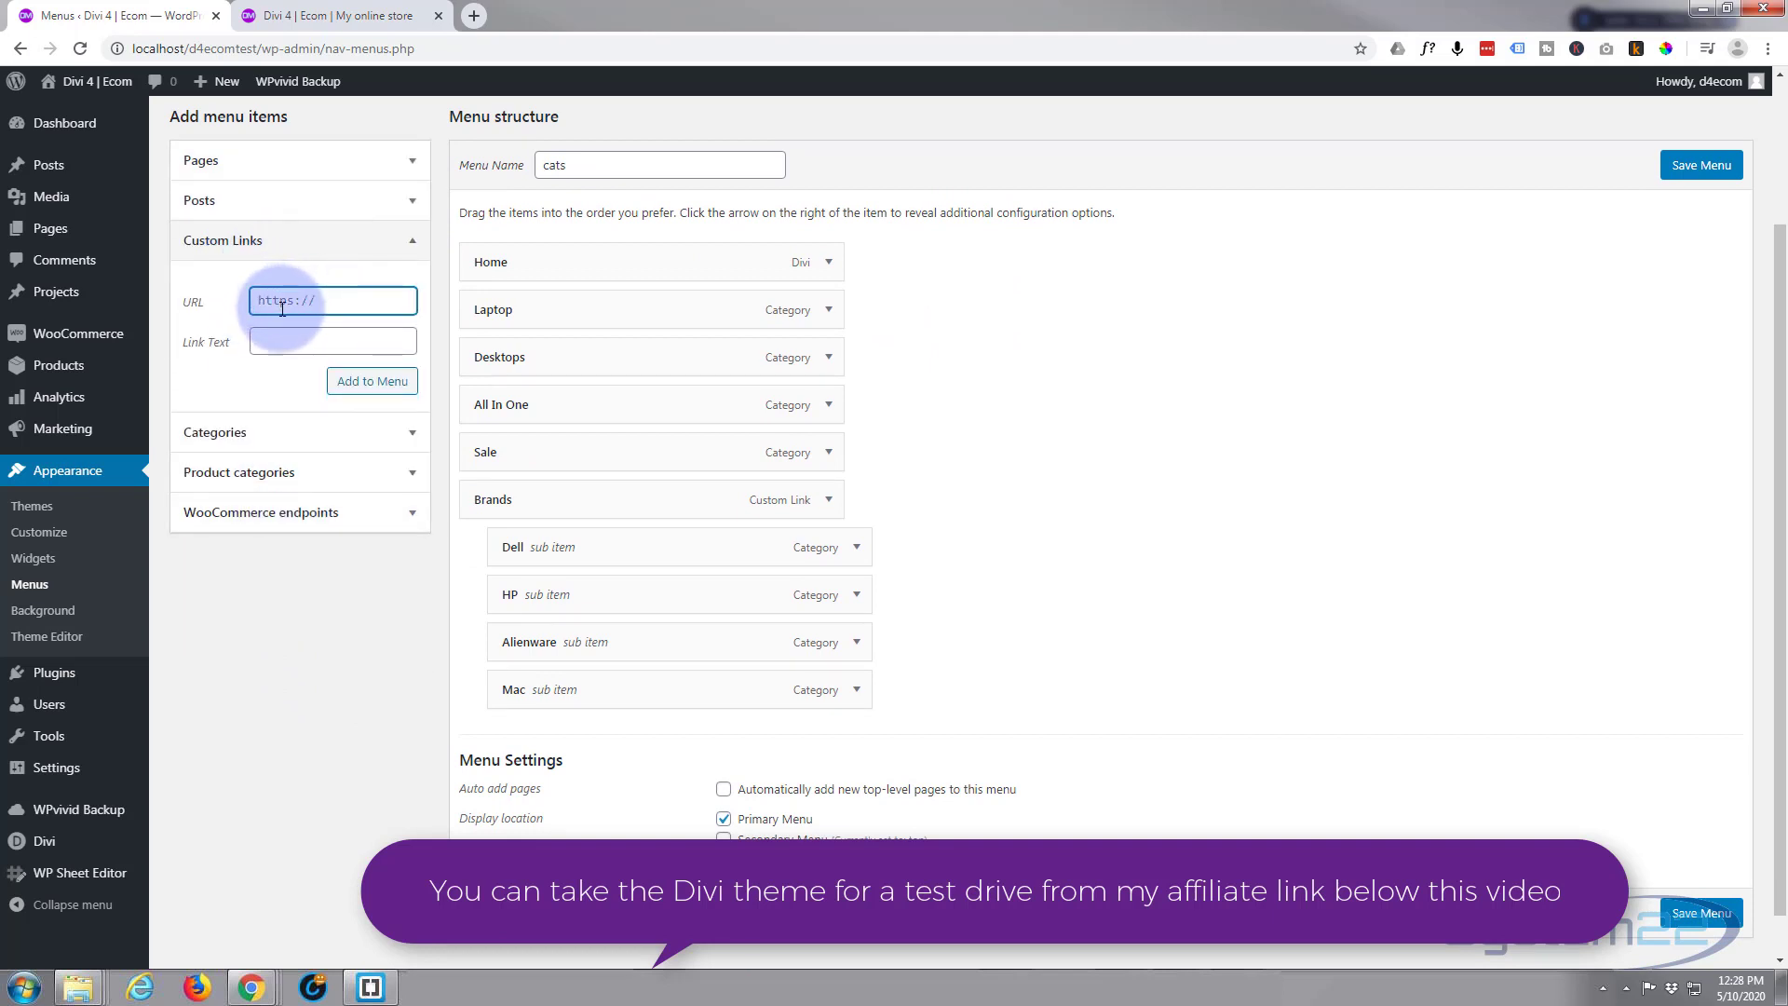
{"action": "type", "text": "#"}
{"action": "left_click", "coordinate": [261, 341]}
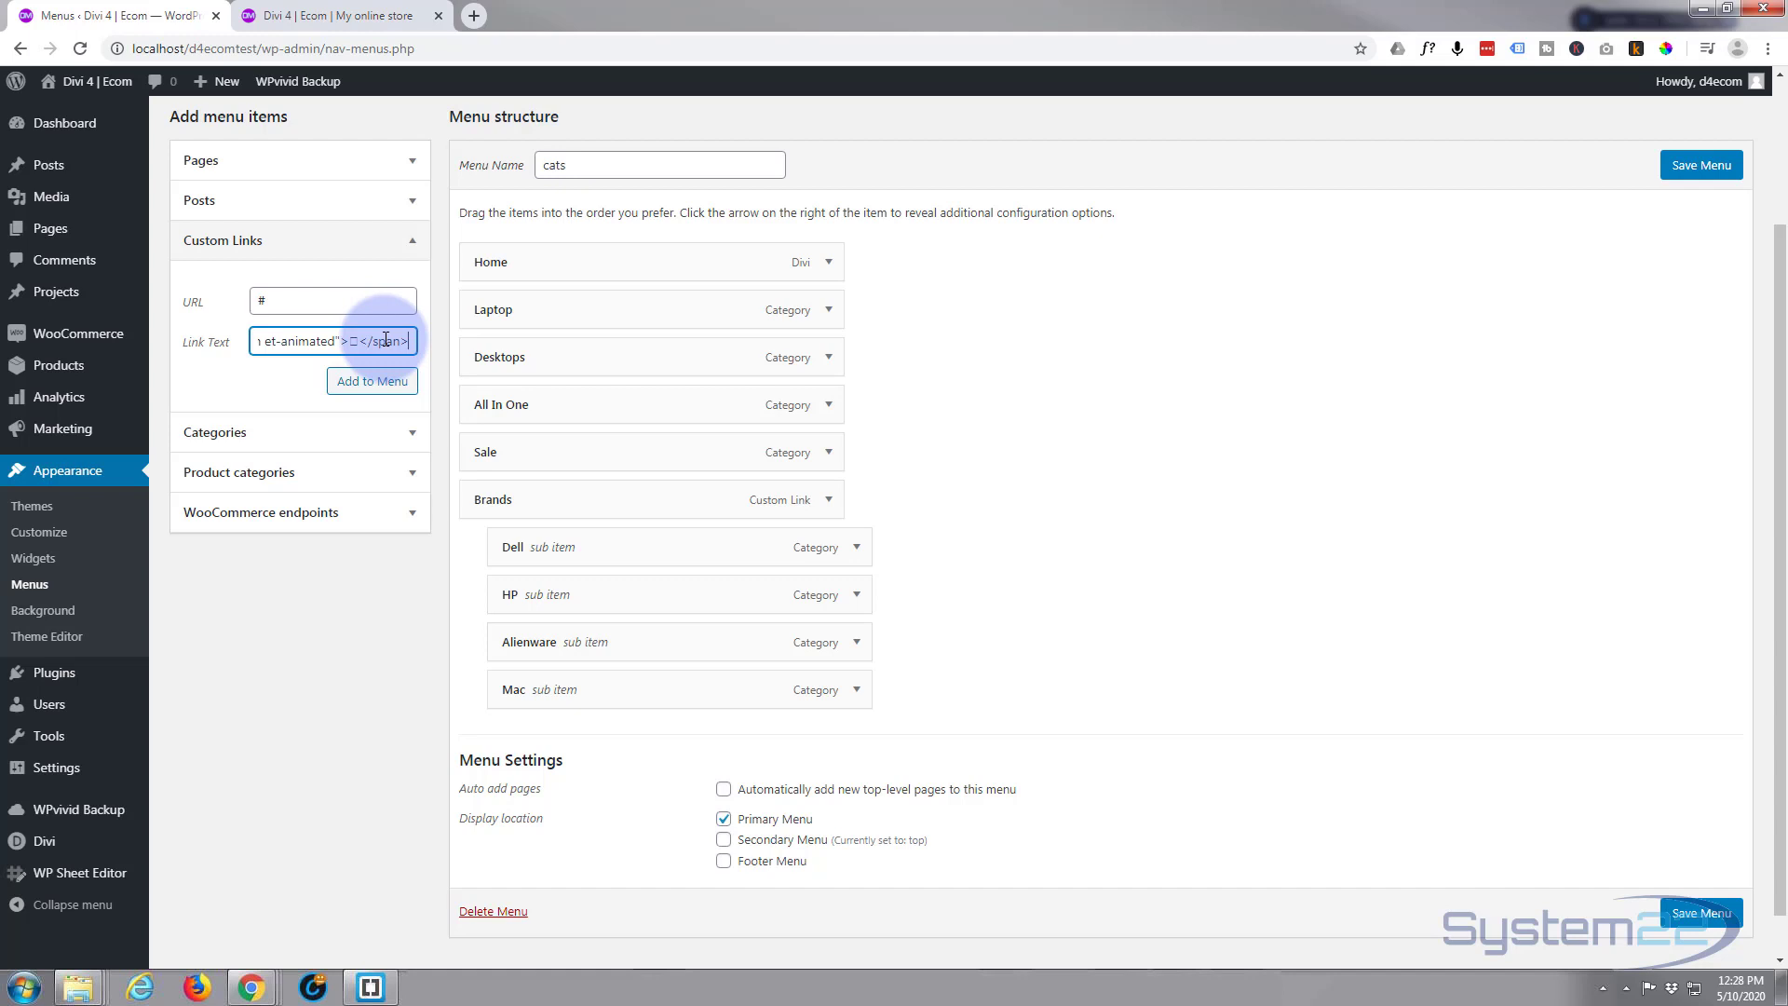
{"action": "left_click", "coordinate": [370, 382]}
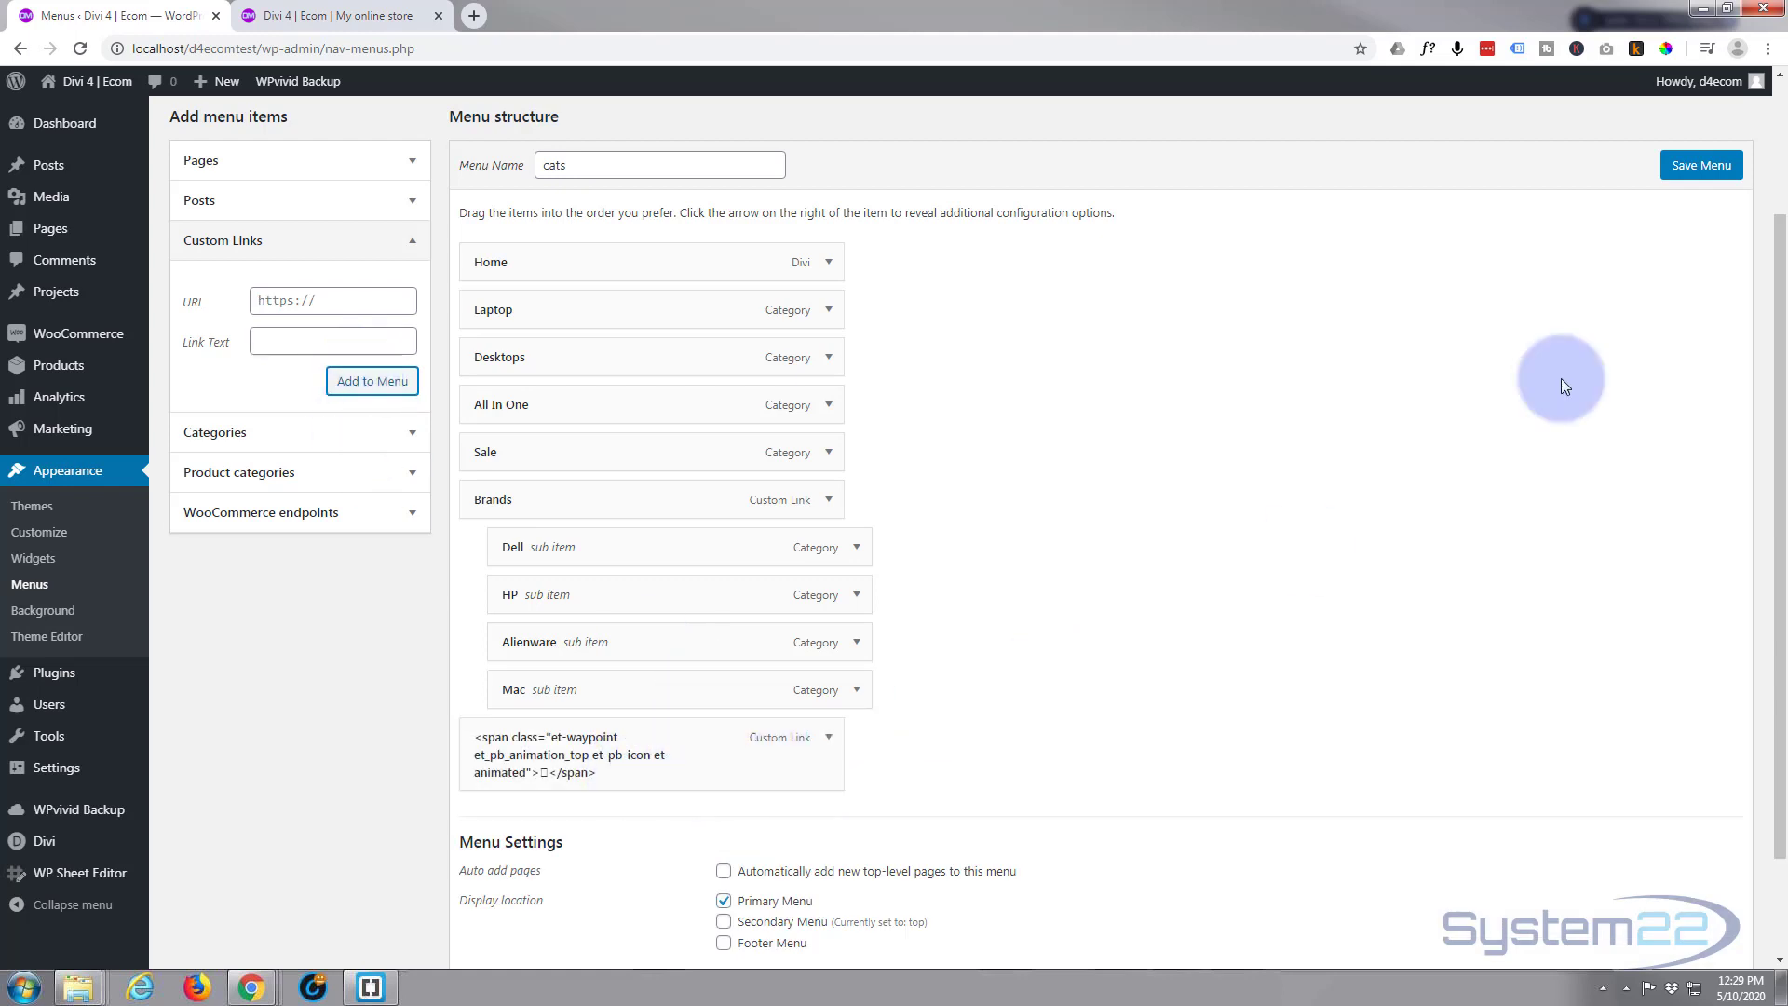
{"action": "left_click", "coordinate": [1701, 165]}
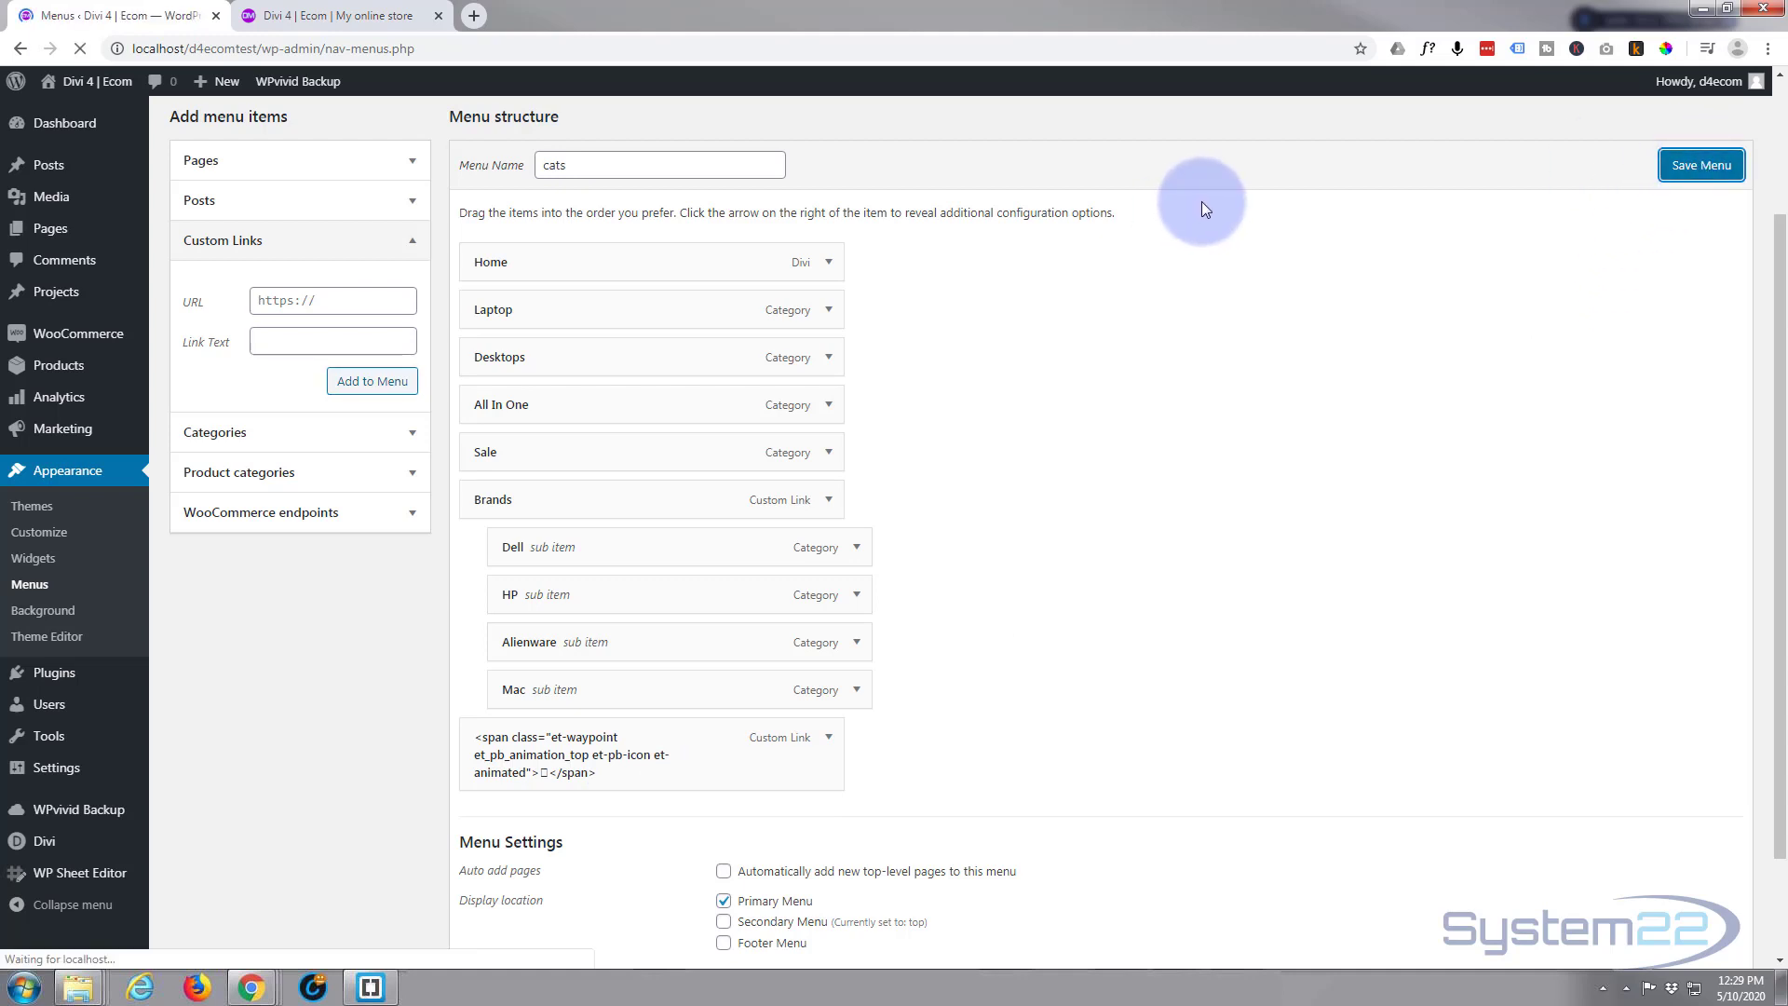
- Close DevTools and reload the storefront so the cart icon appears in the main menu
{"action": "left_click", "coordinate": [337, 21]}
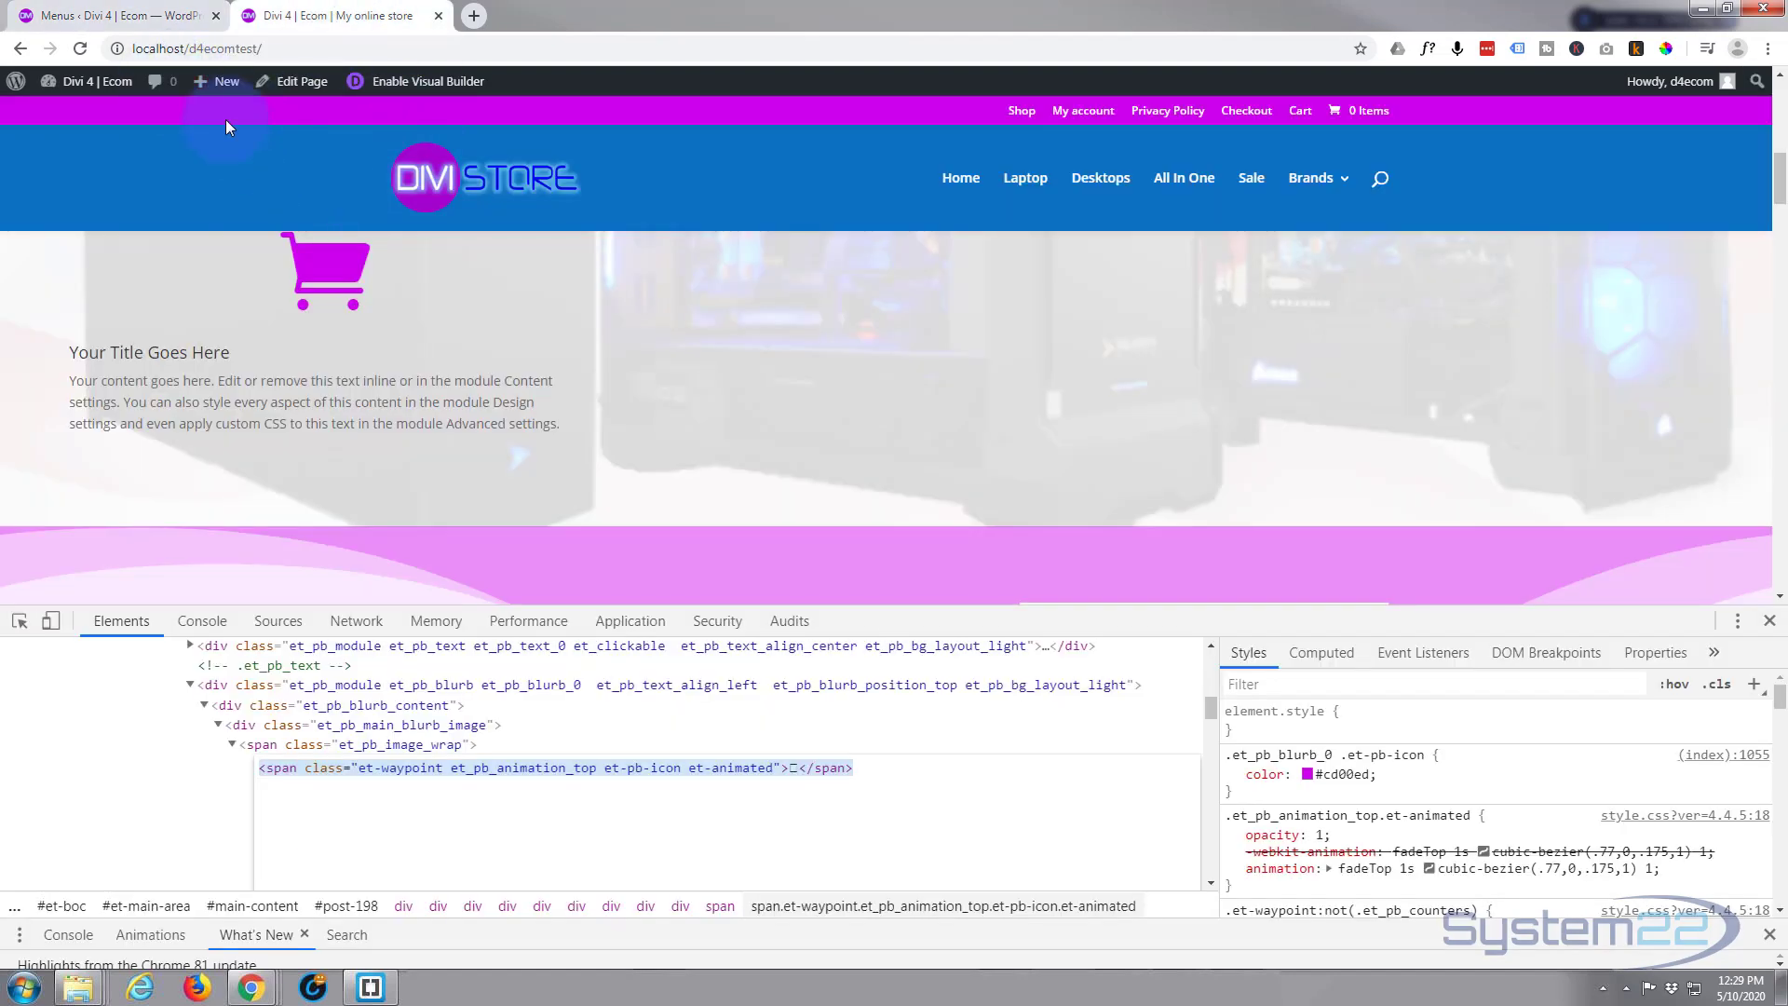
{"action": "left_click", "coordinate": [1769, 620]}
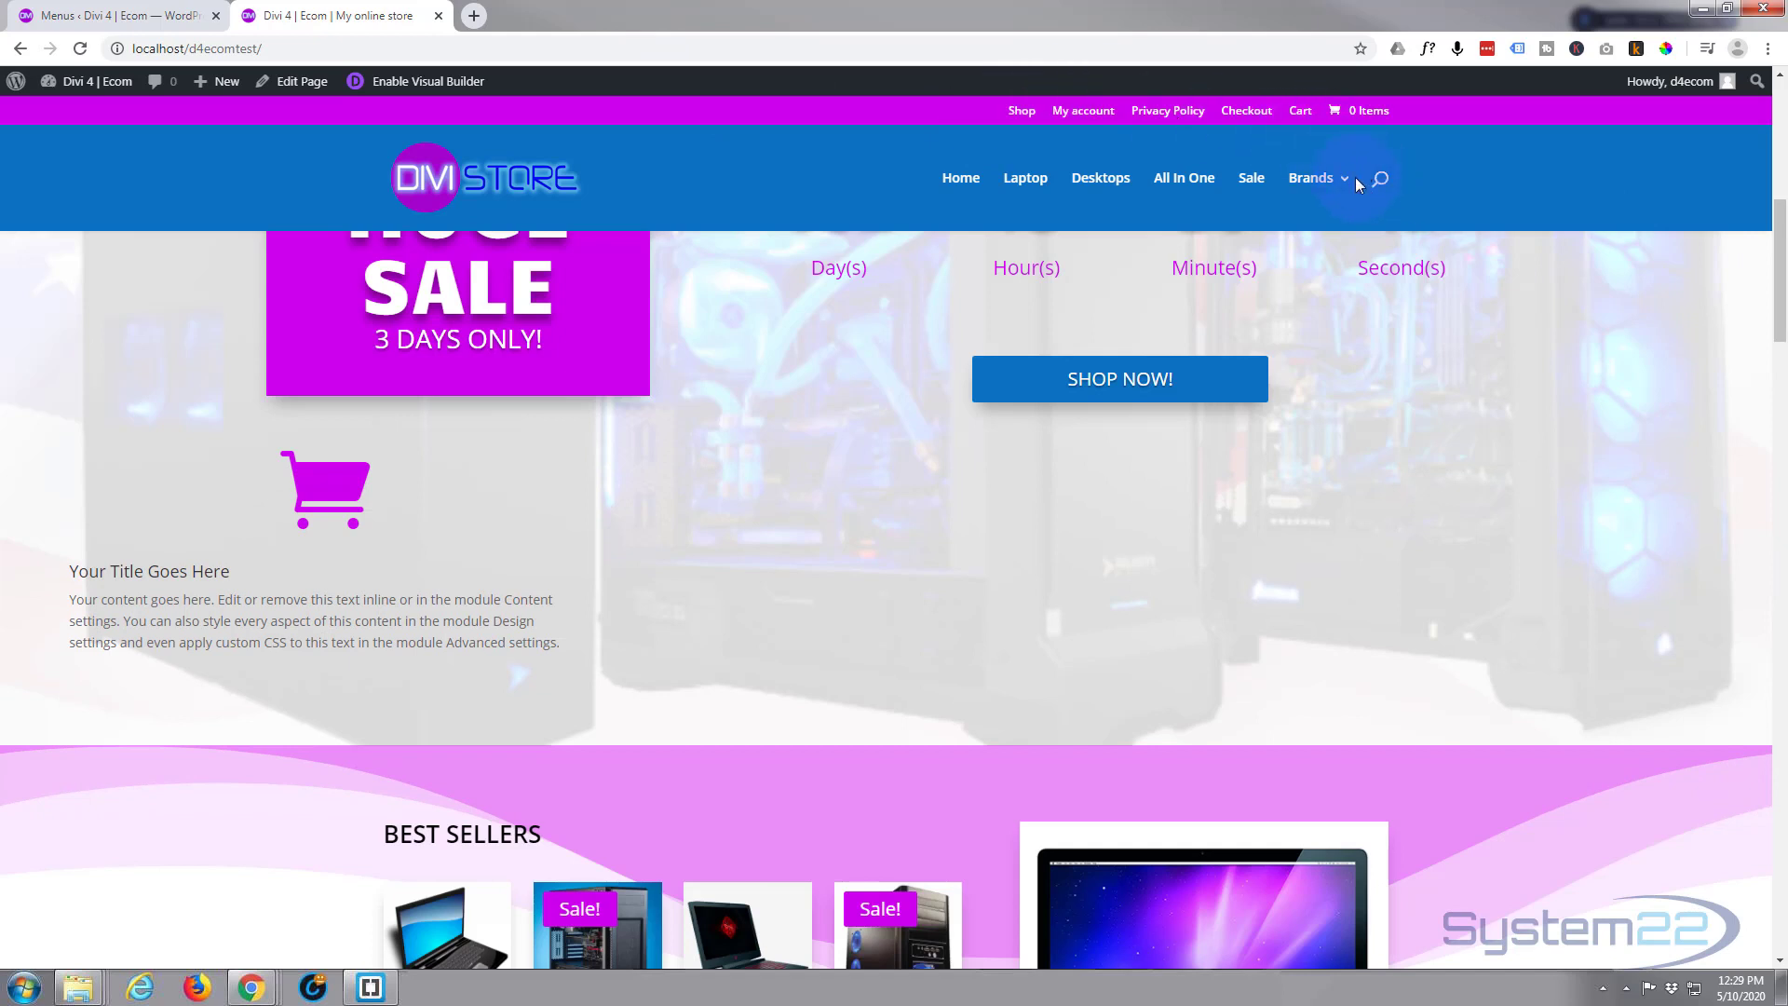
{"action": "left_click", "coordinate": [82, 49]}
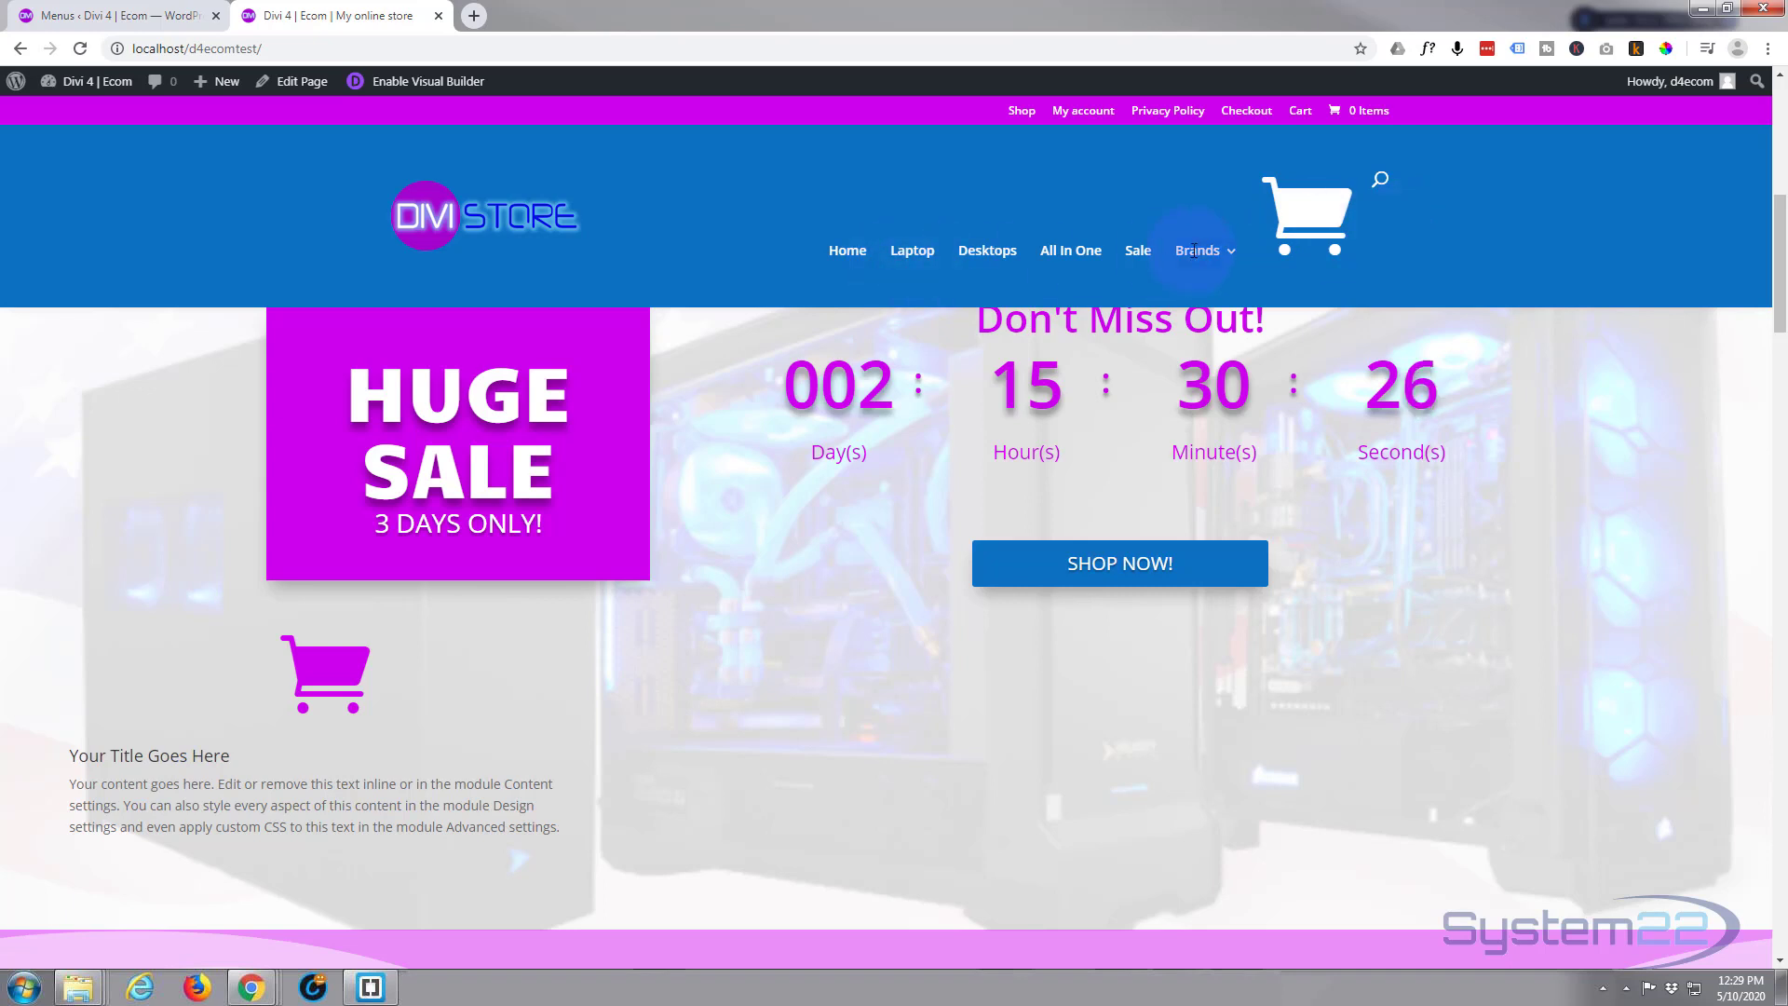
{"action": "mouse_move", "coordinate": [1206, 244]}
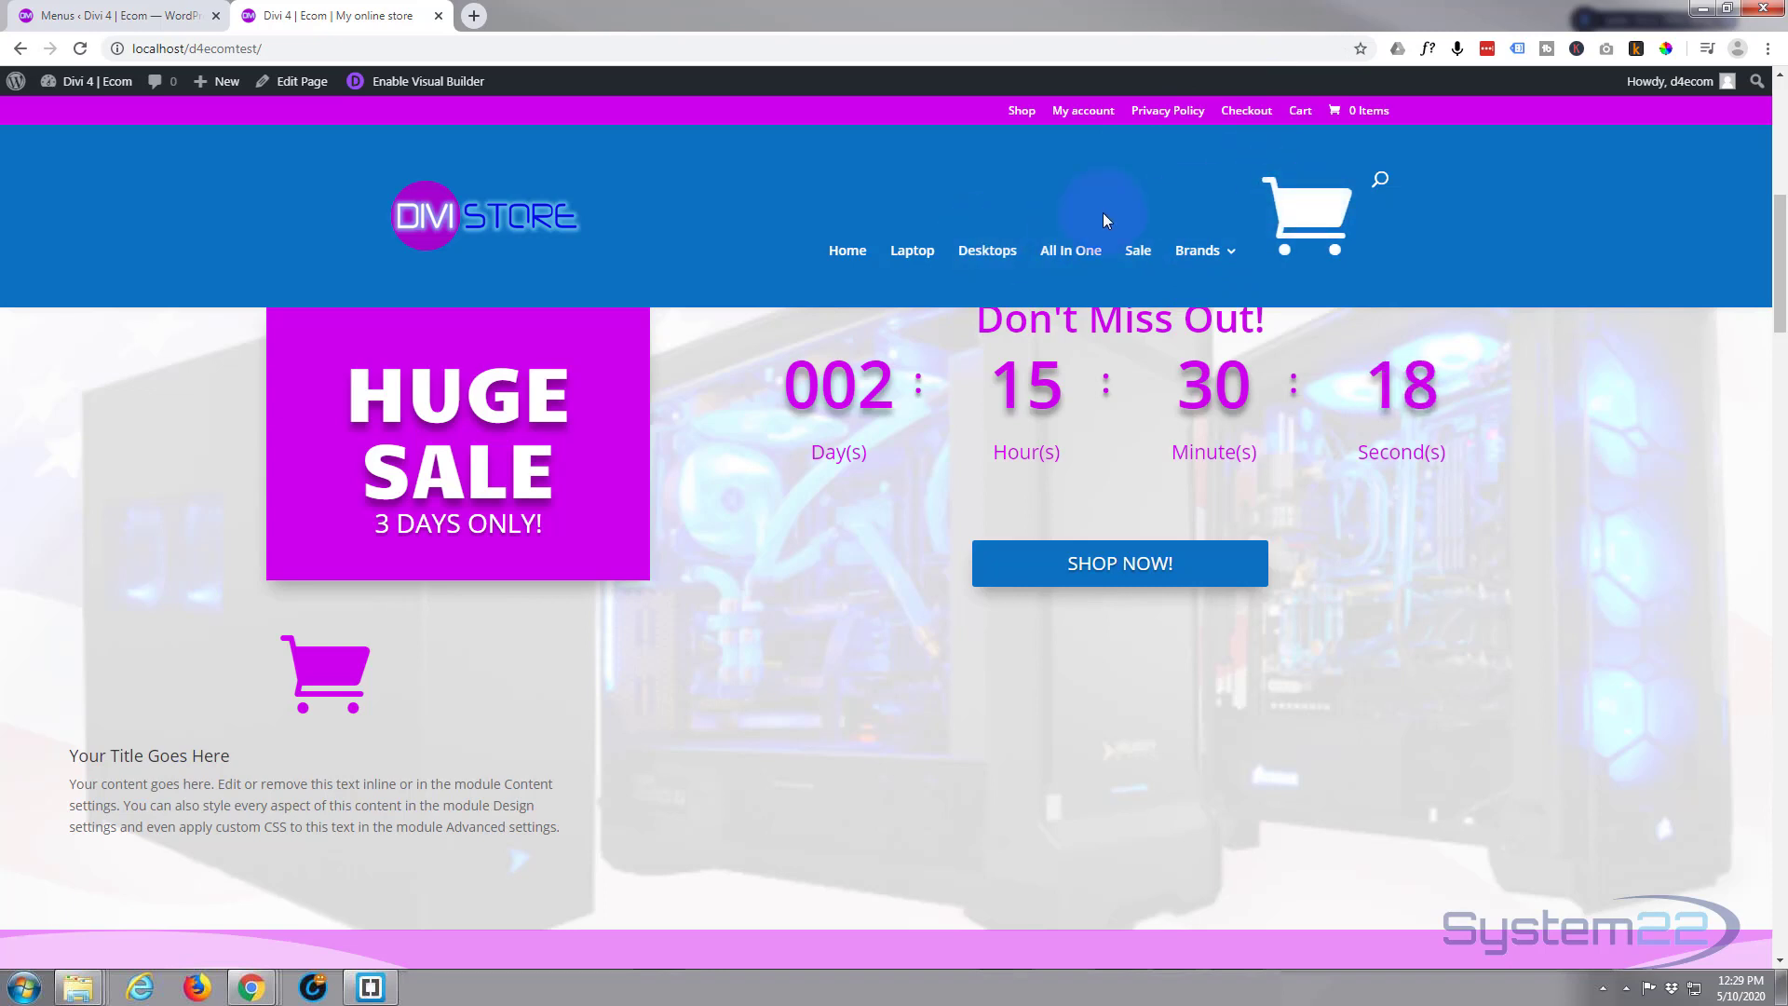
- Add style="font-size:16px" to the span in the cart menu item's Navigation Label
{"action": "left_click", "coordinate": [131, 19]}
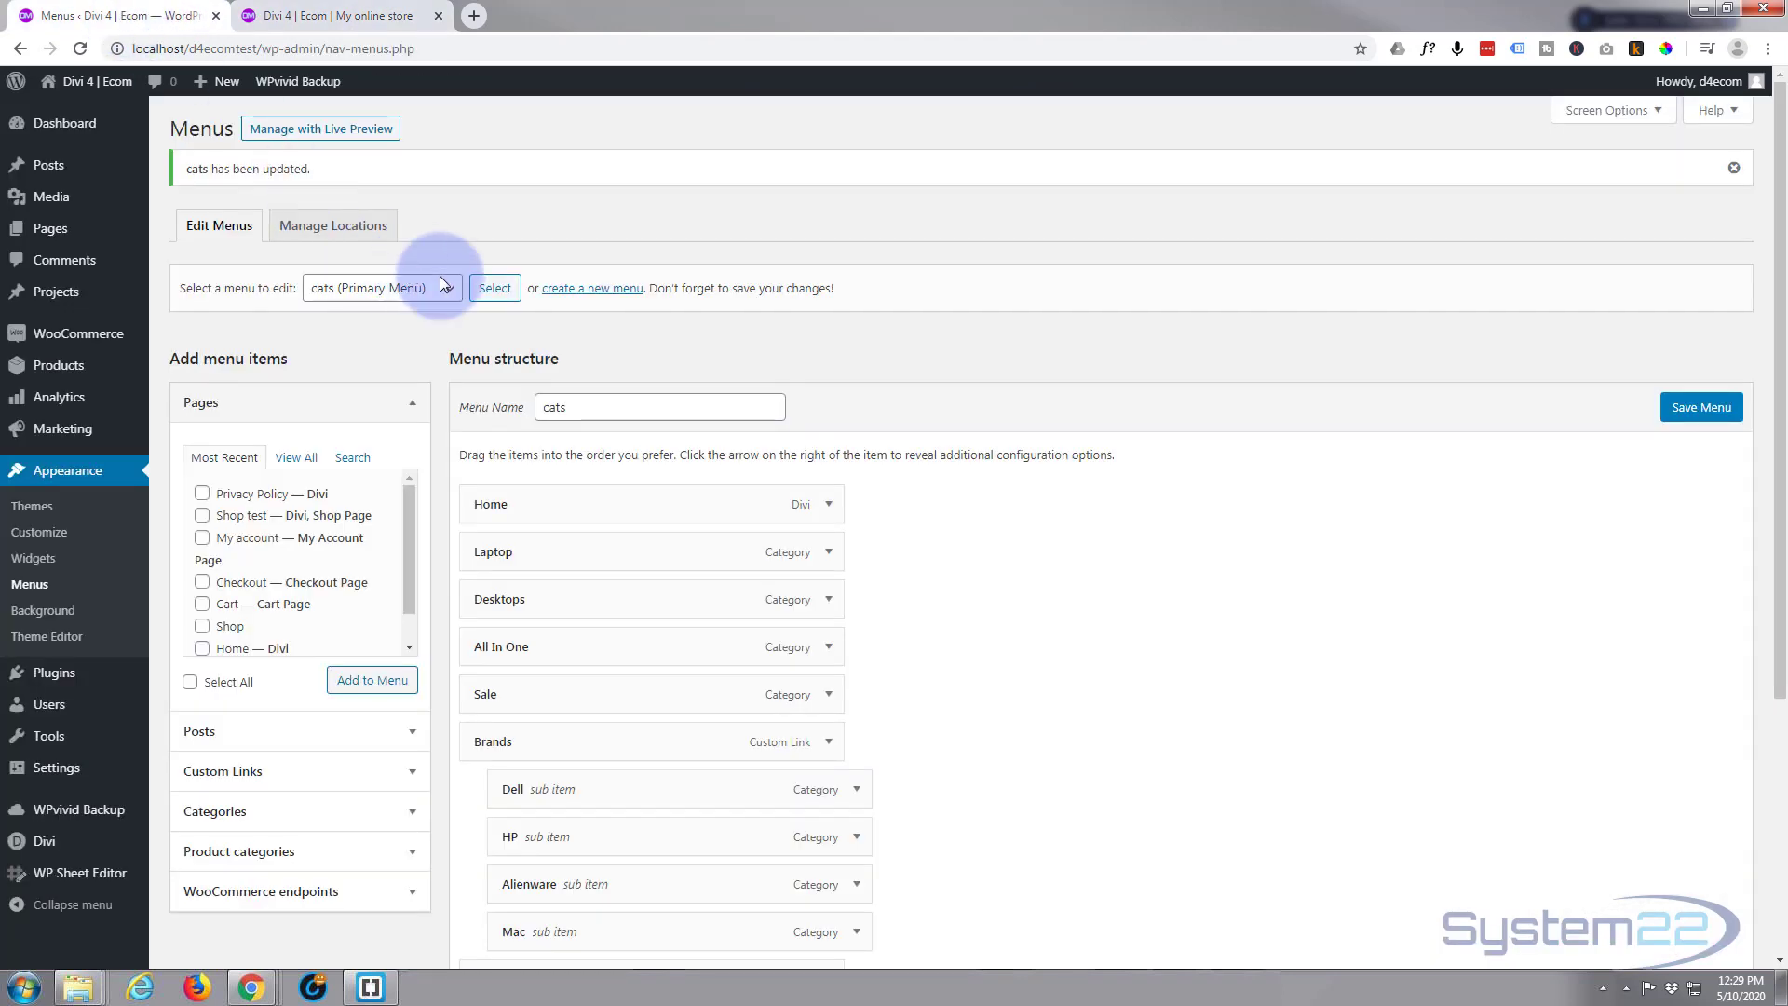
{"action": "scroll", "coordinate": [953, 606], "scroll_direction": "down", "scroll_amount": 4}
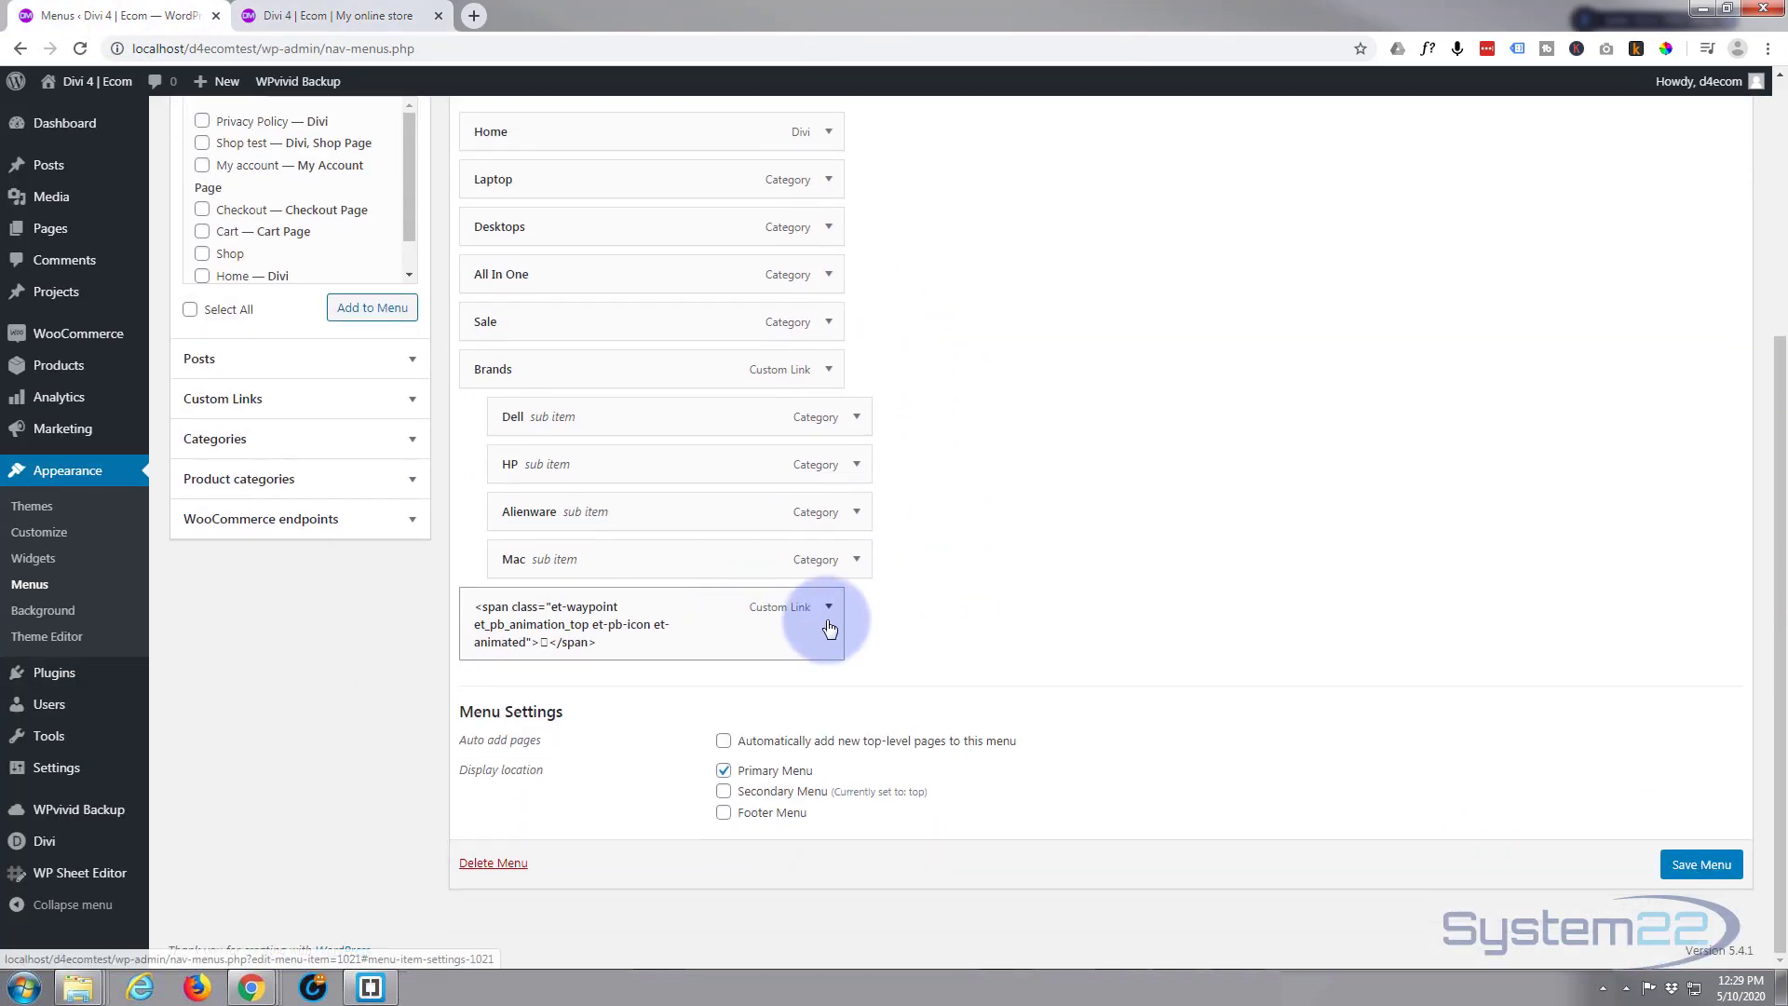
{"action": "left_click", "coordinate": [832, 611]}
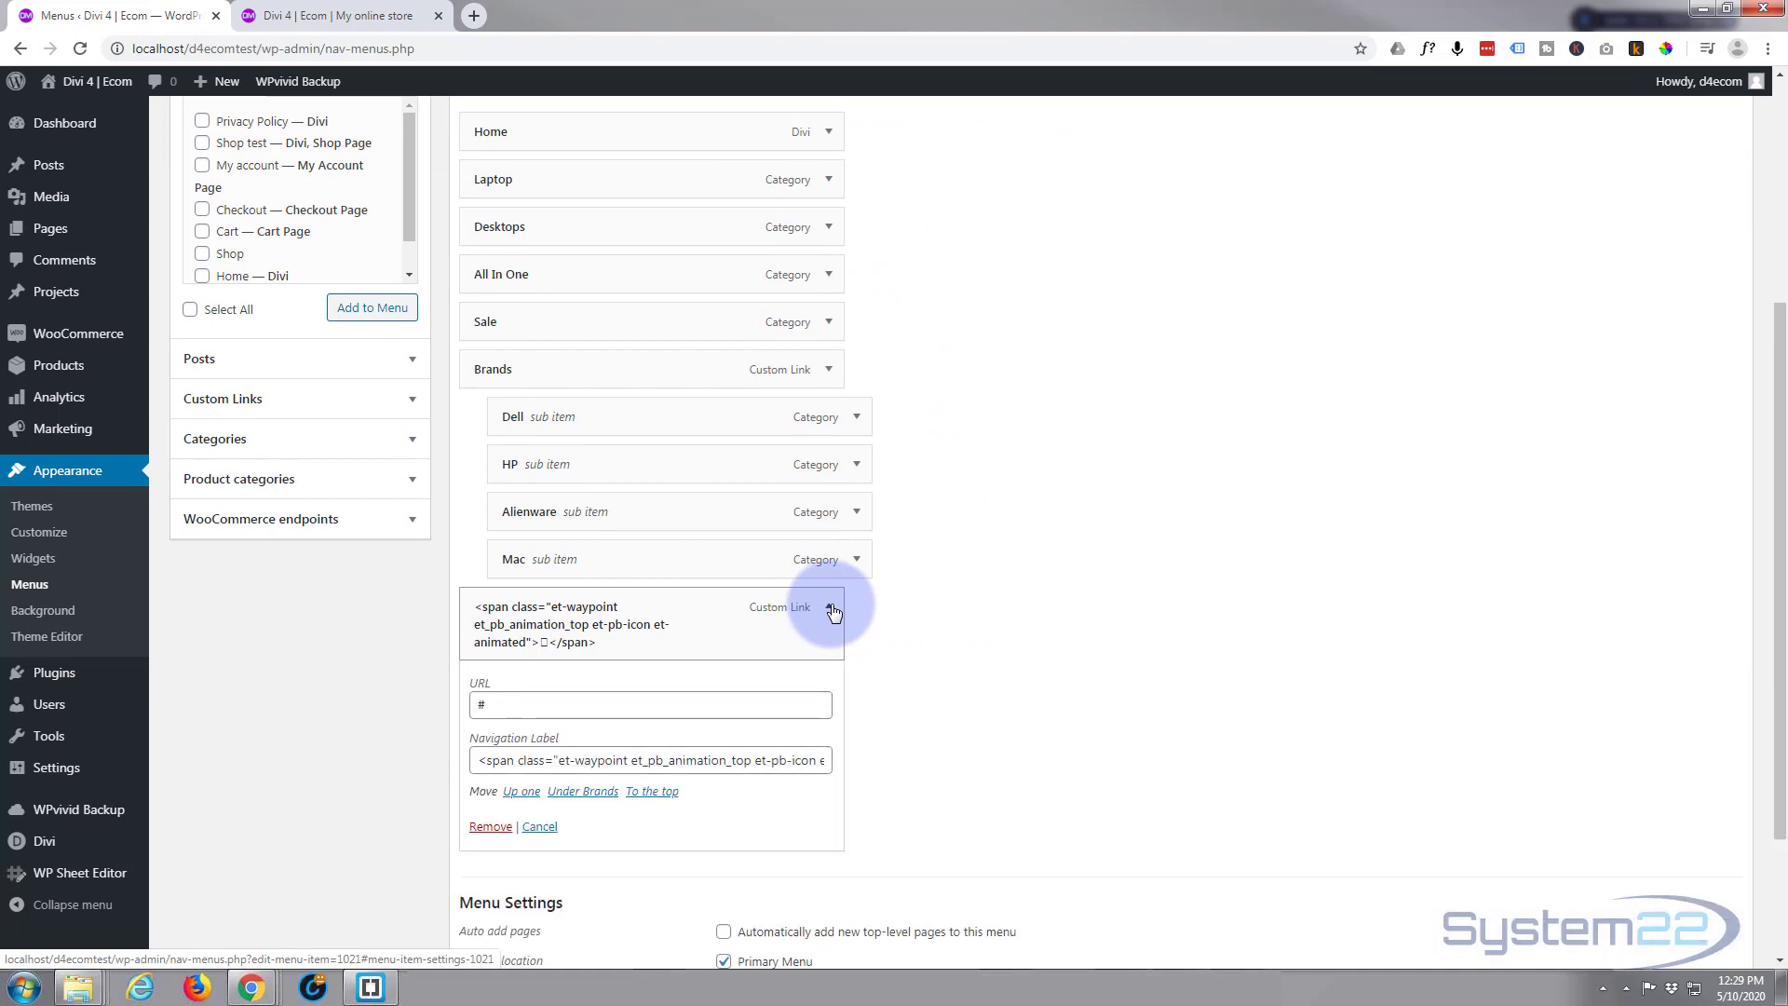
{"action": "left_click", "coordinate": [518, 760]}
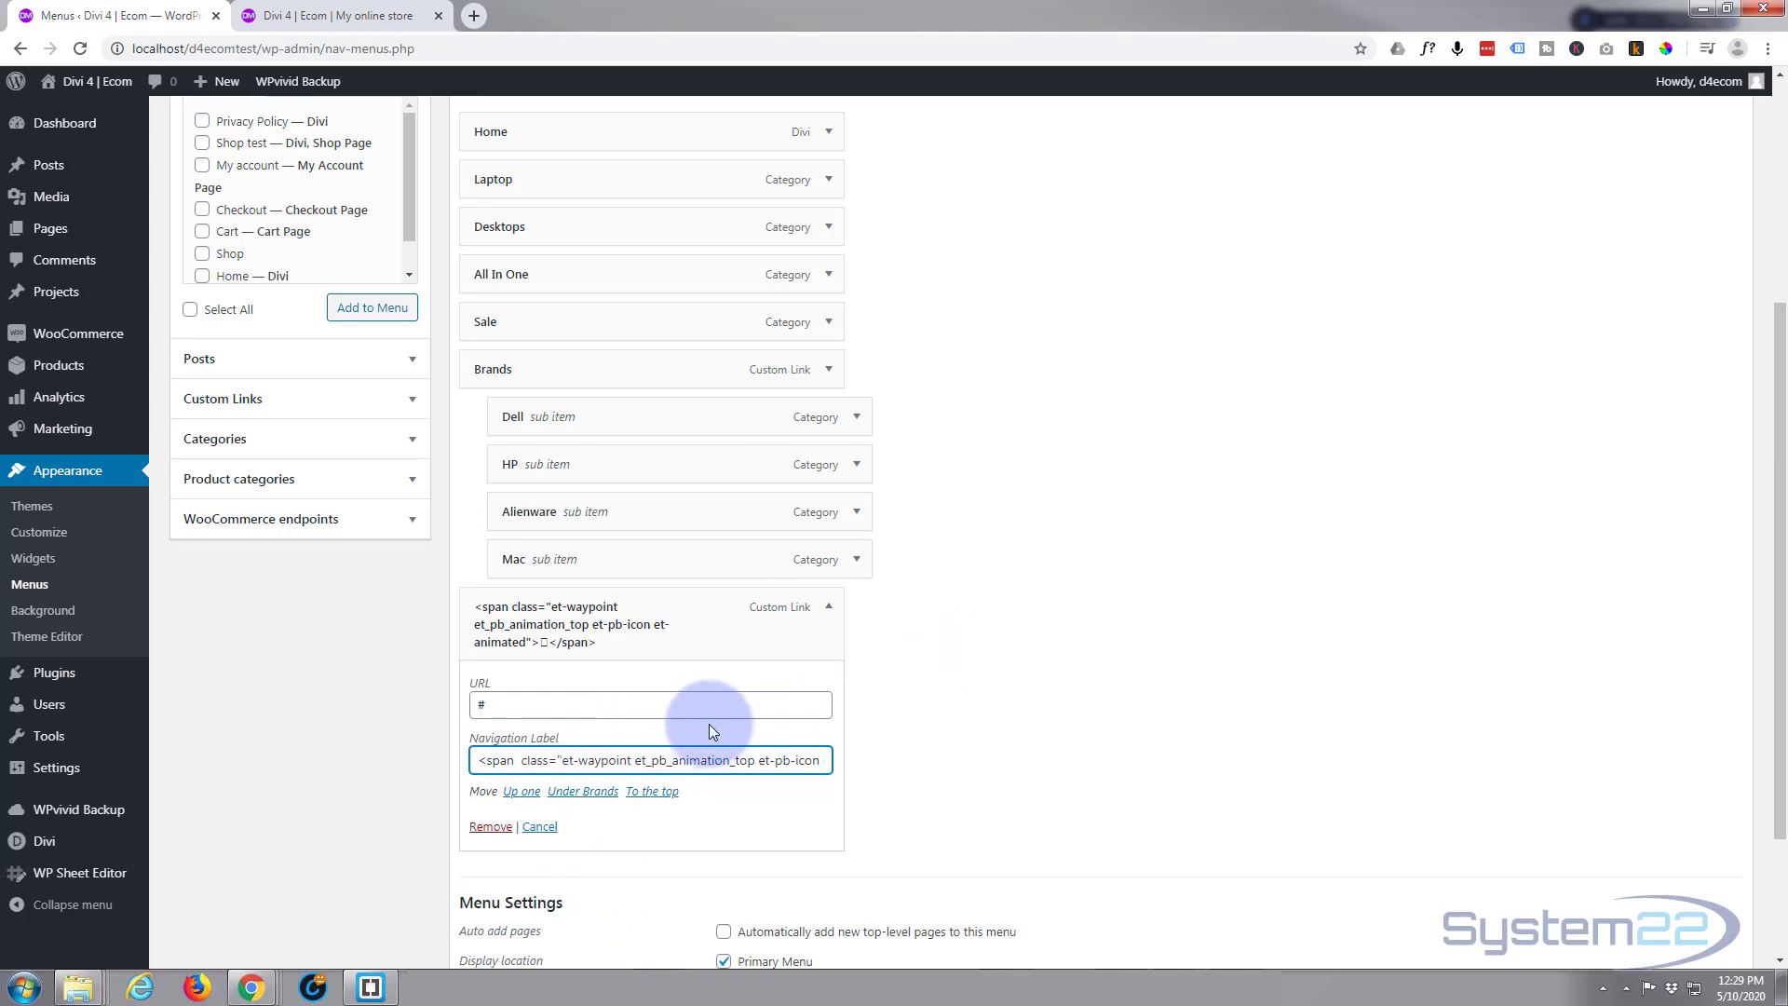
{"action": "type", "text": "style"}
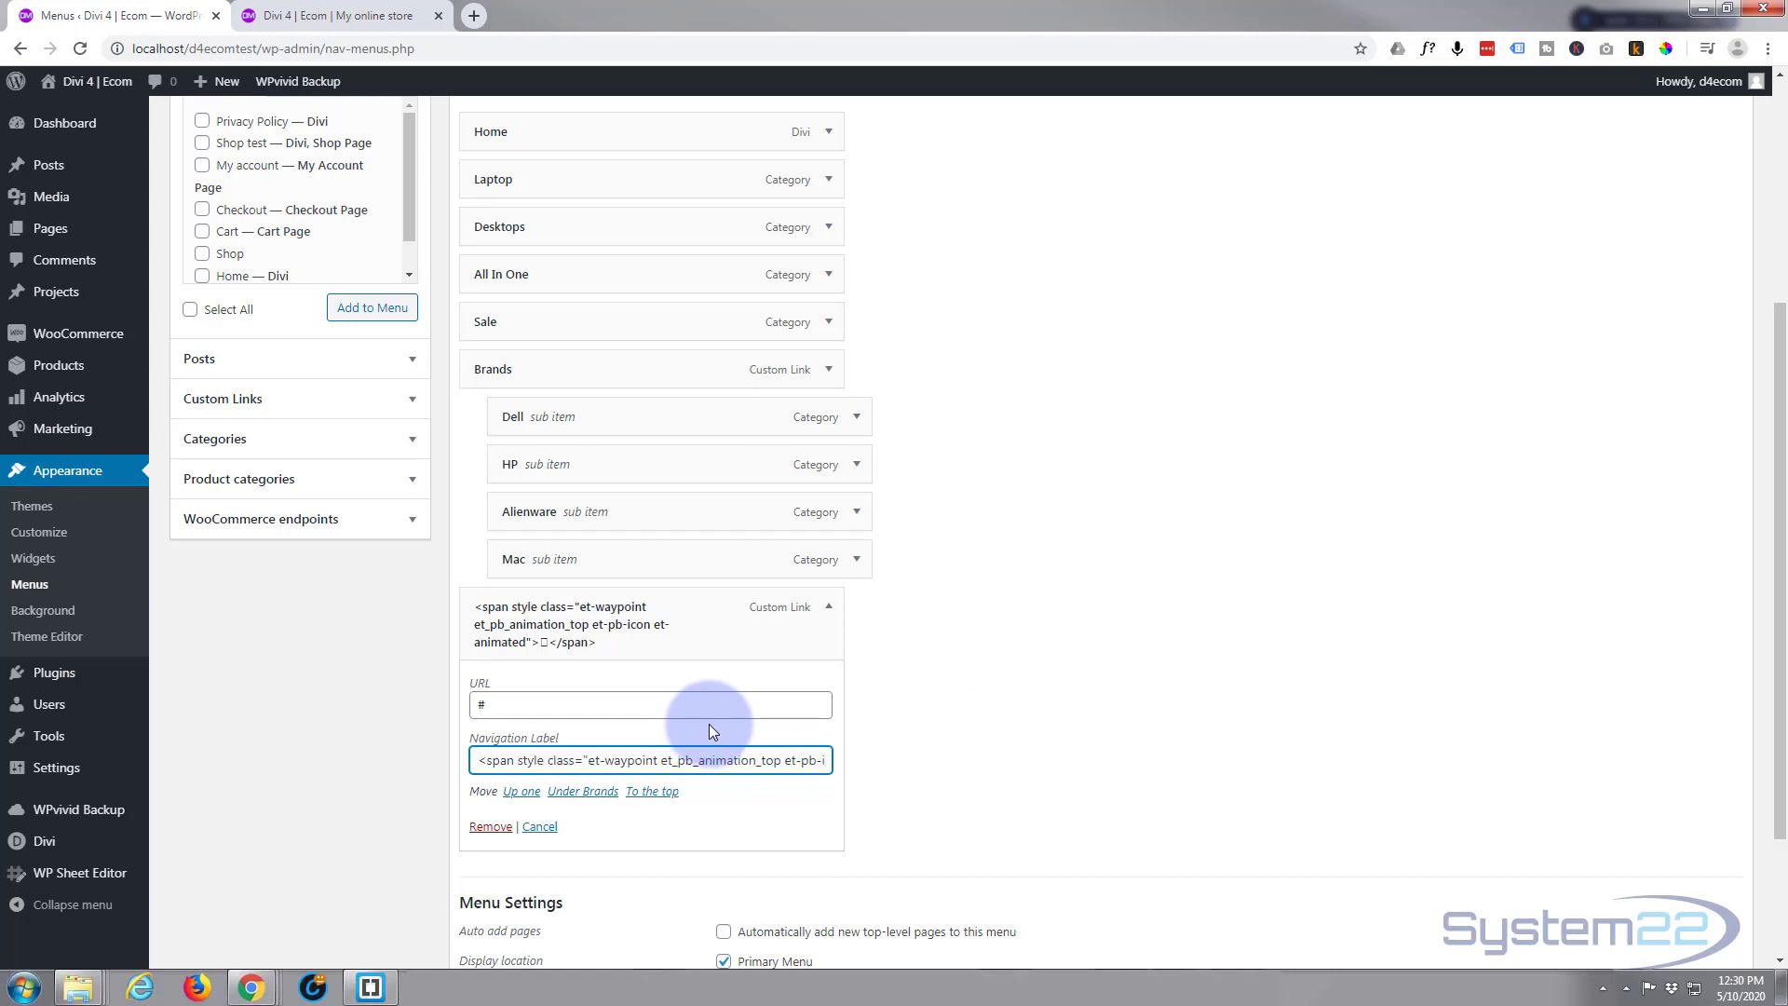
{"action": "type", "text": "=\"\""}
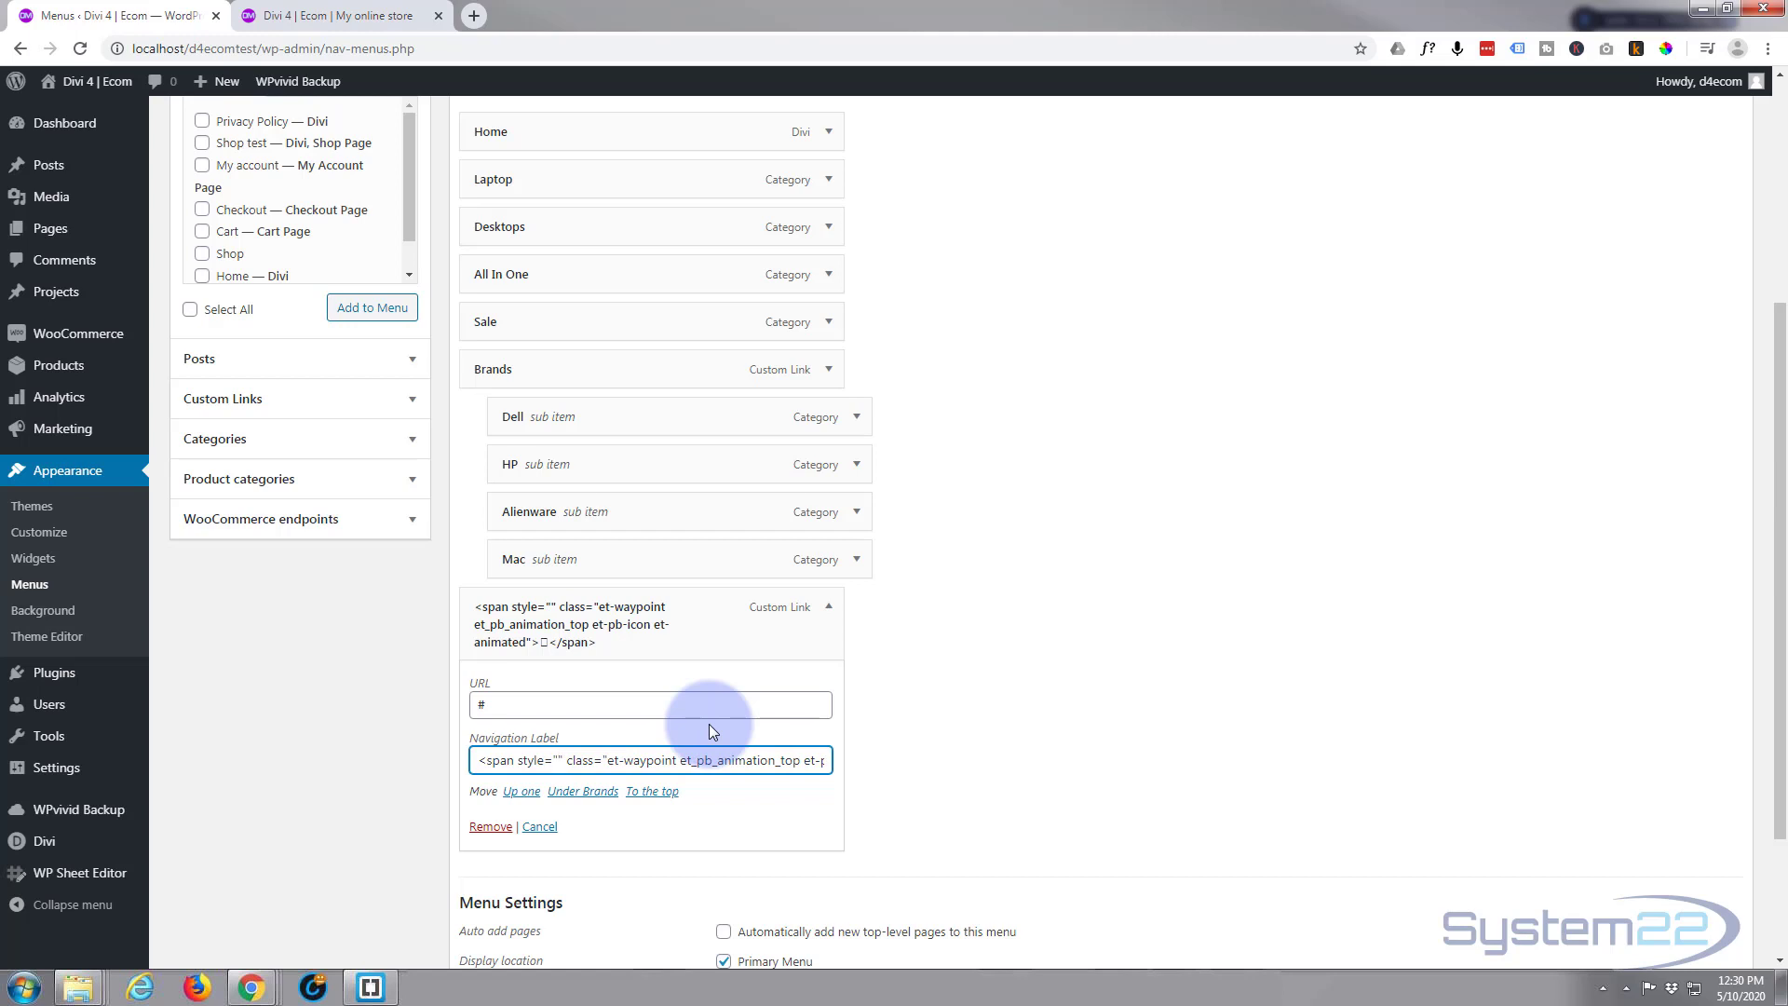
{"action": "type", "text": "font-size:16px"}
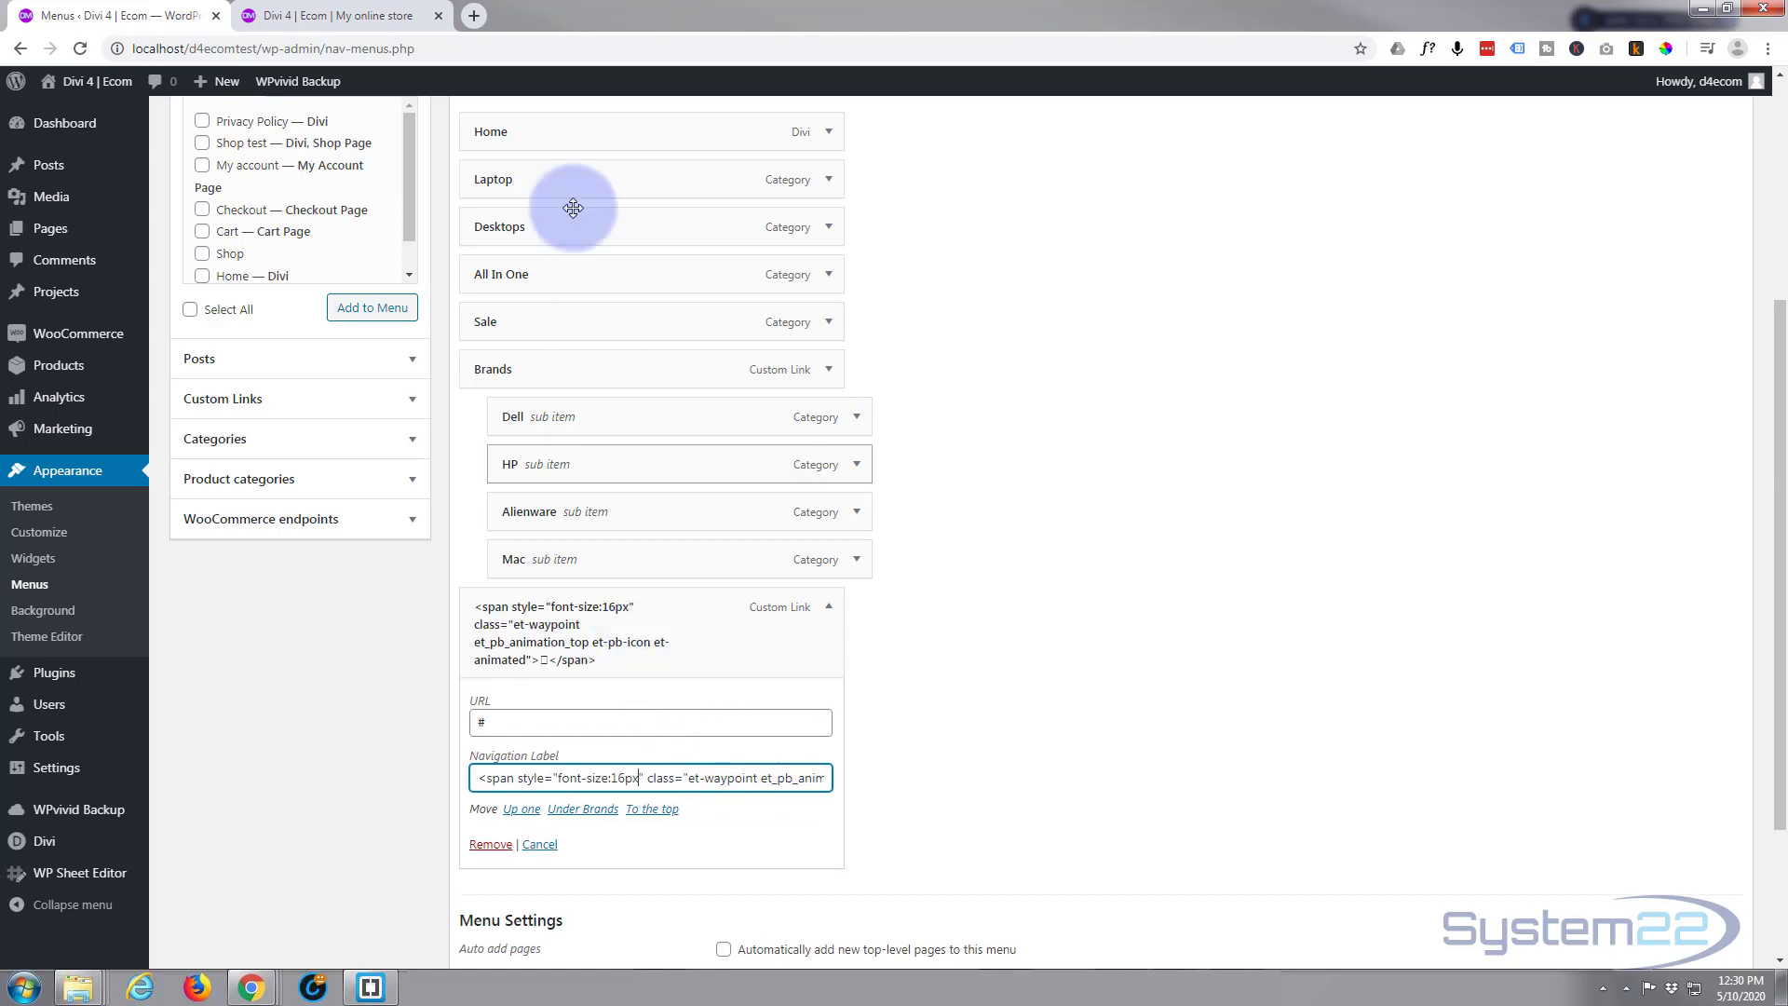
{"action": "left_click", "coordinate": [357, 17]}
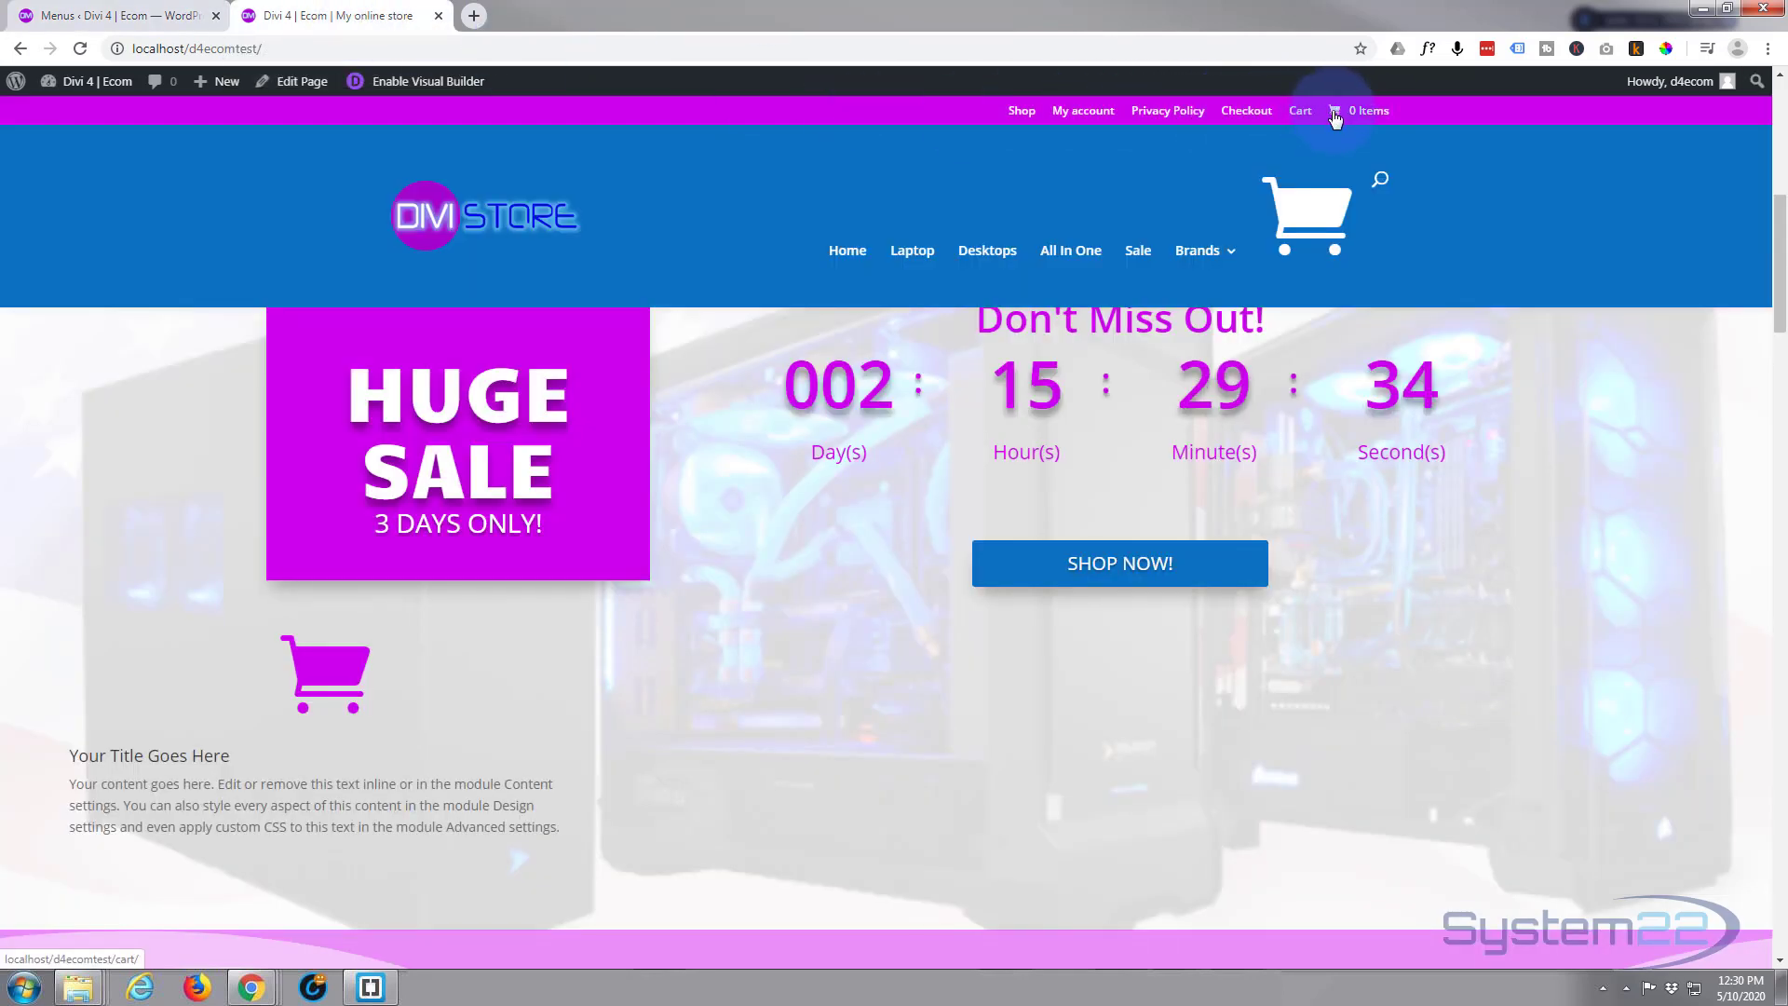
{"action": "right_click", "coordinate": [1302, 113]}
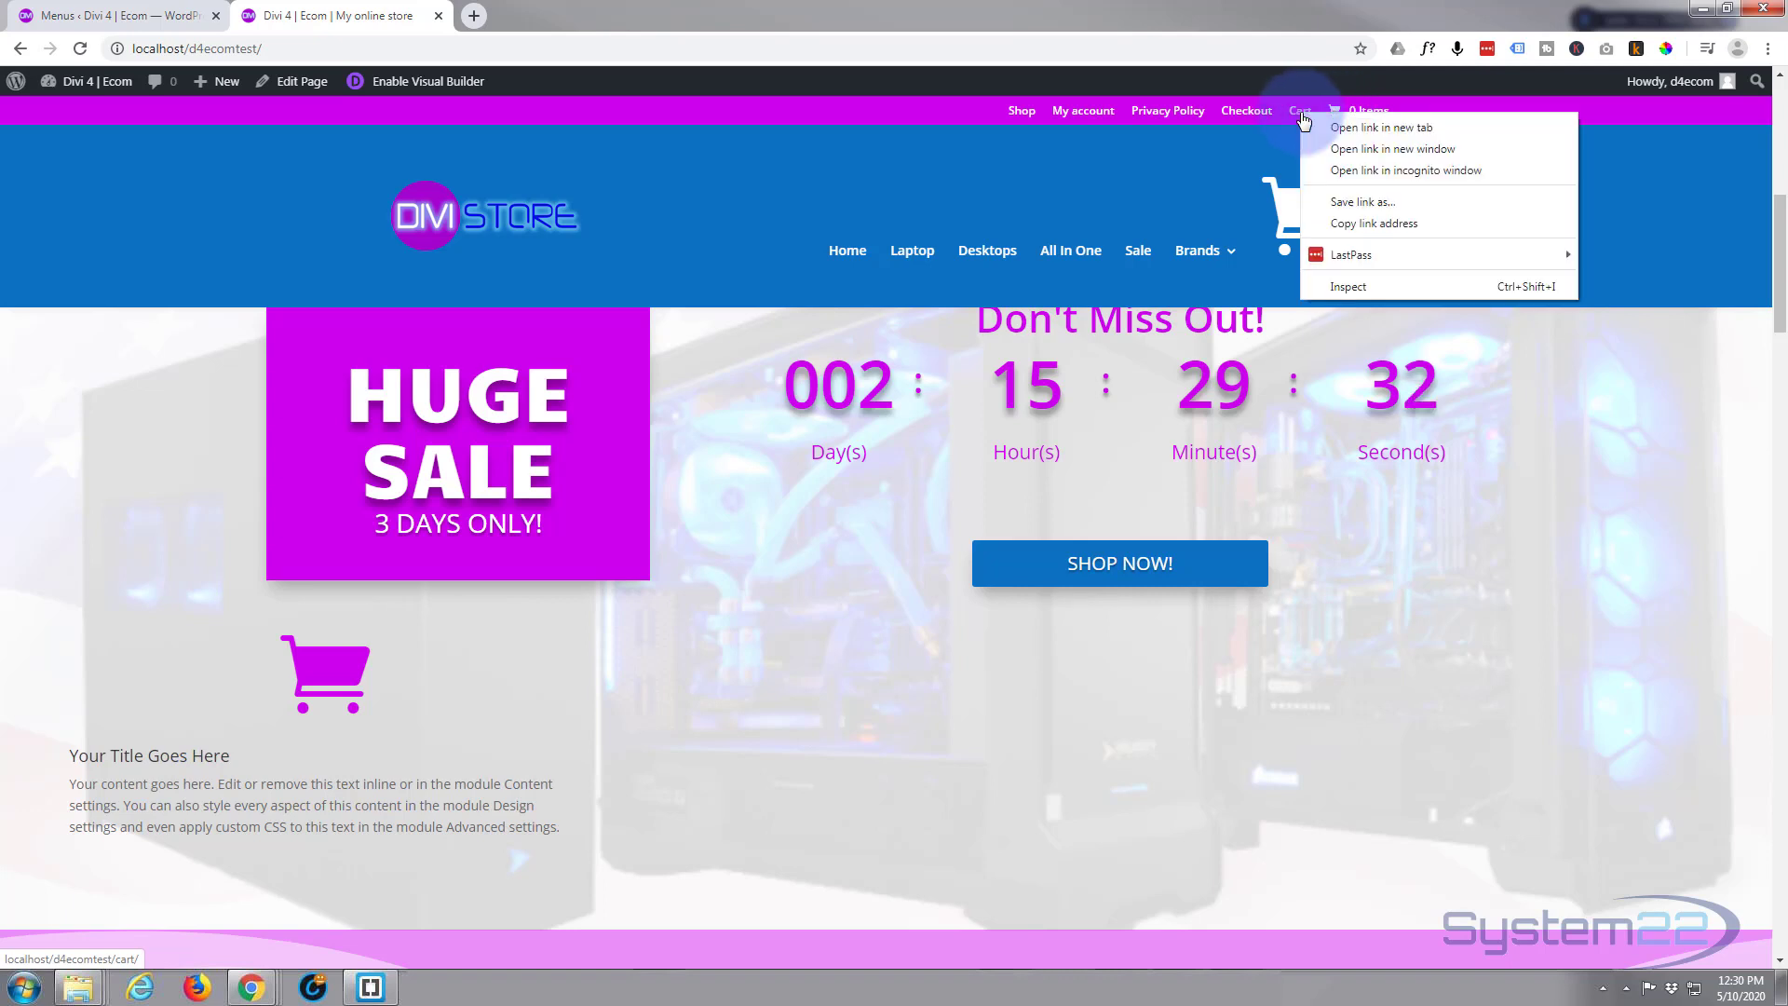
{"action": "left_click", "coordinate": [1358, 227]}
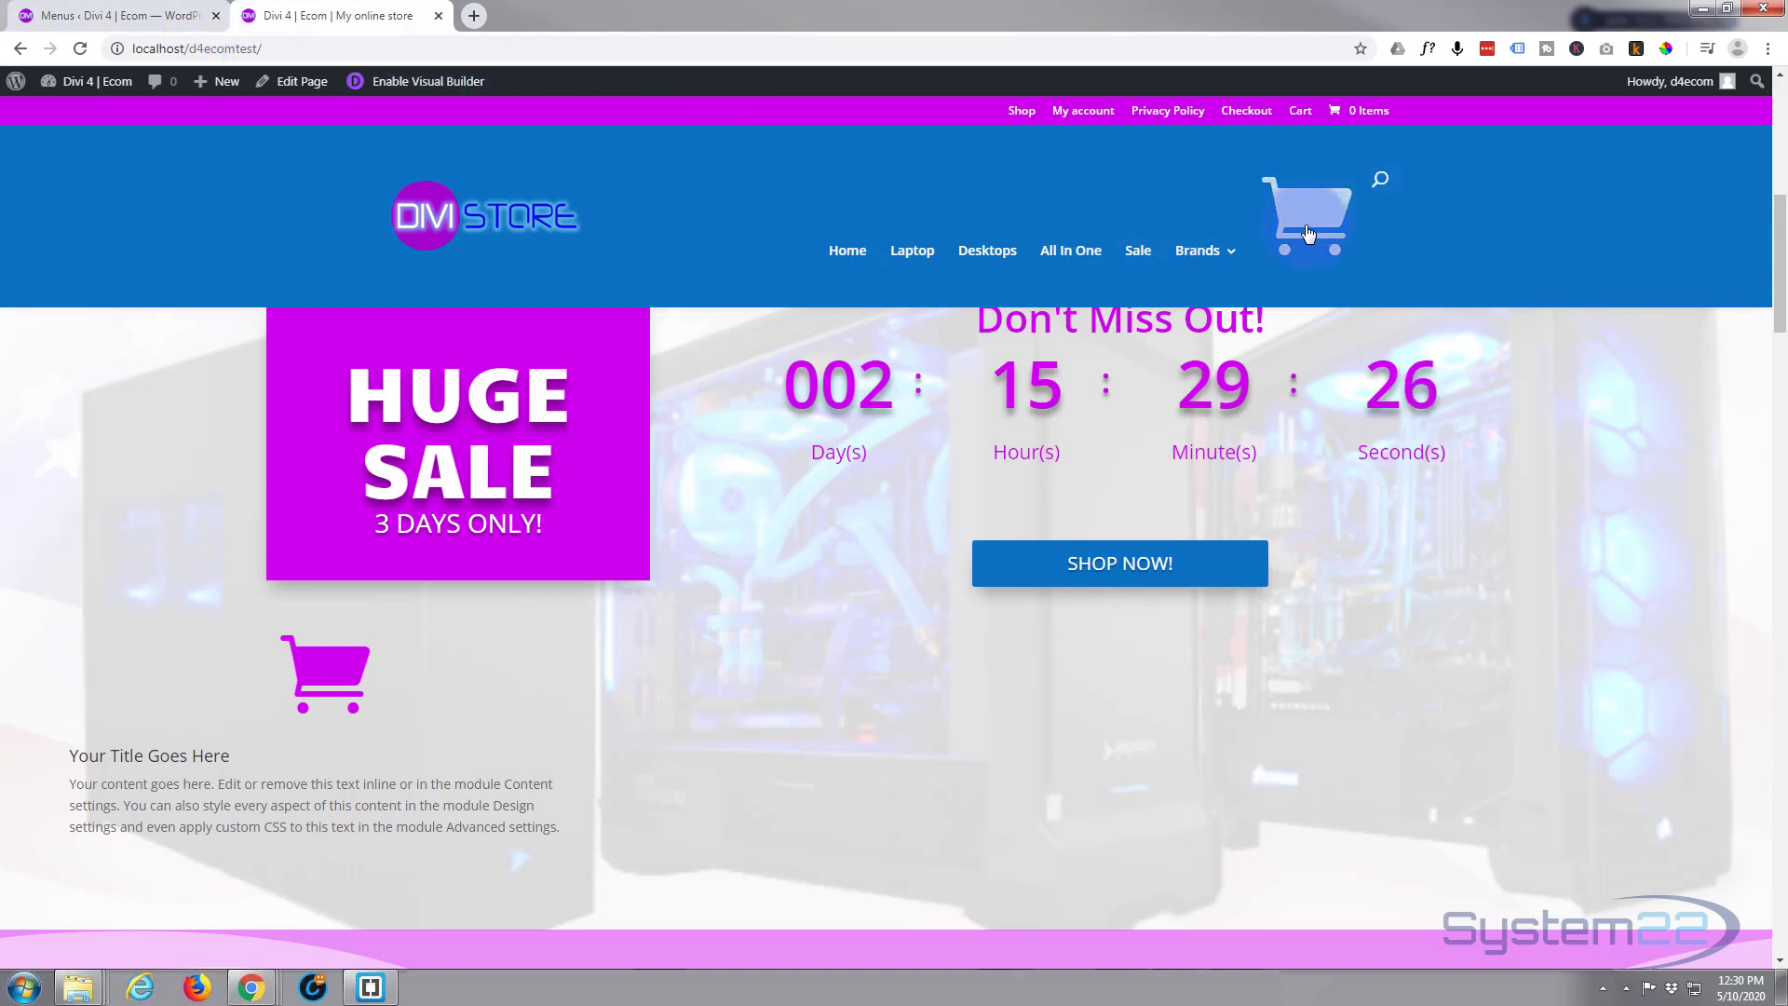
{"action": "left_click", "coordinate": [138, 27]}
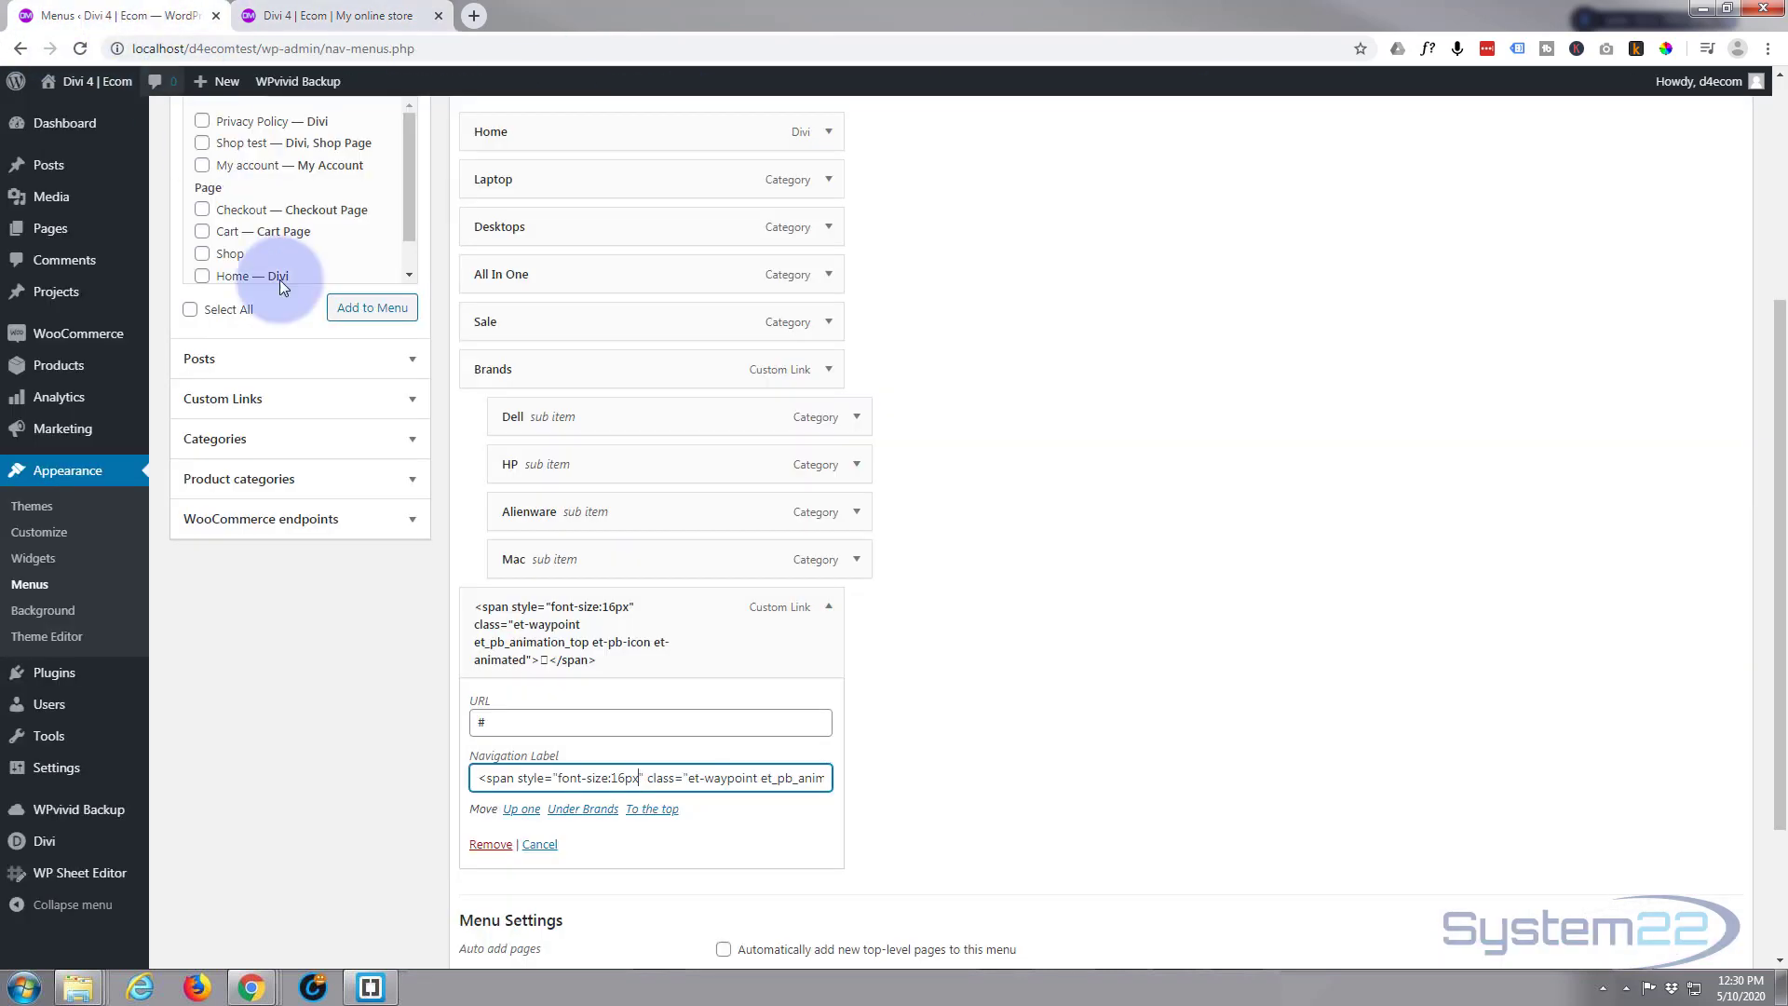
{"action": "left_click_drag", "start_coordinate": [500, 722], "coordinate": [461, 731]}
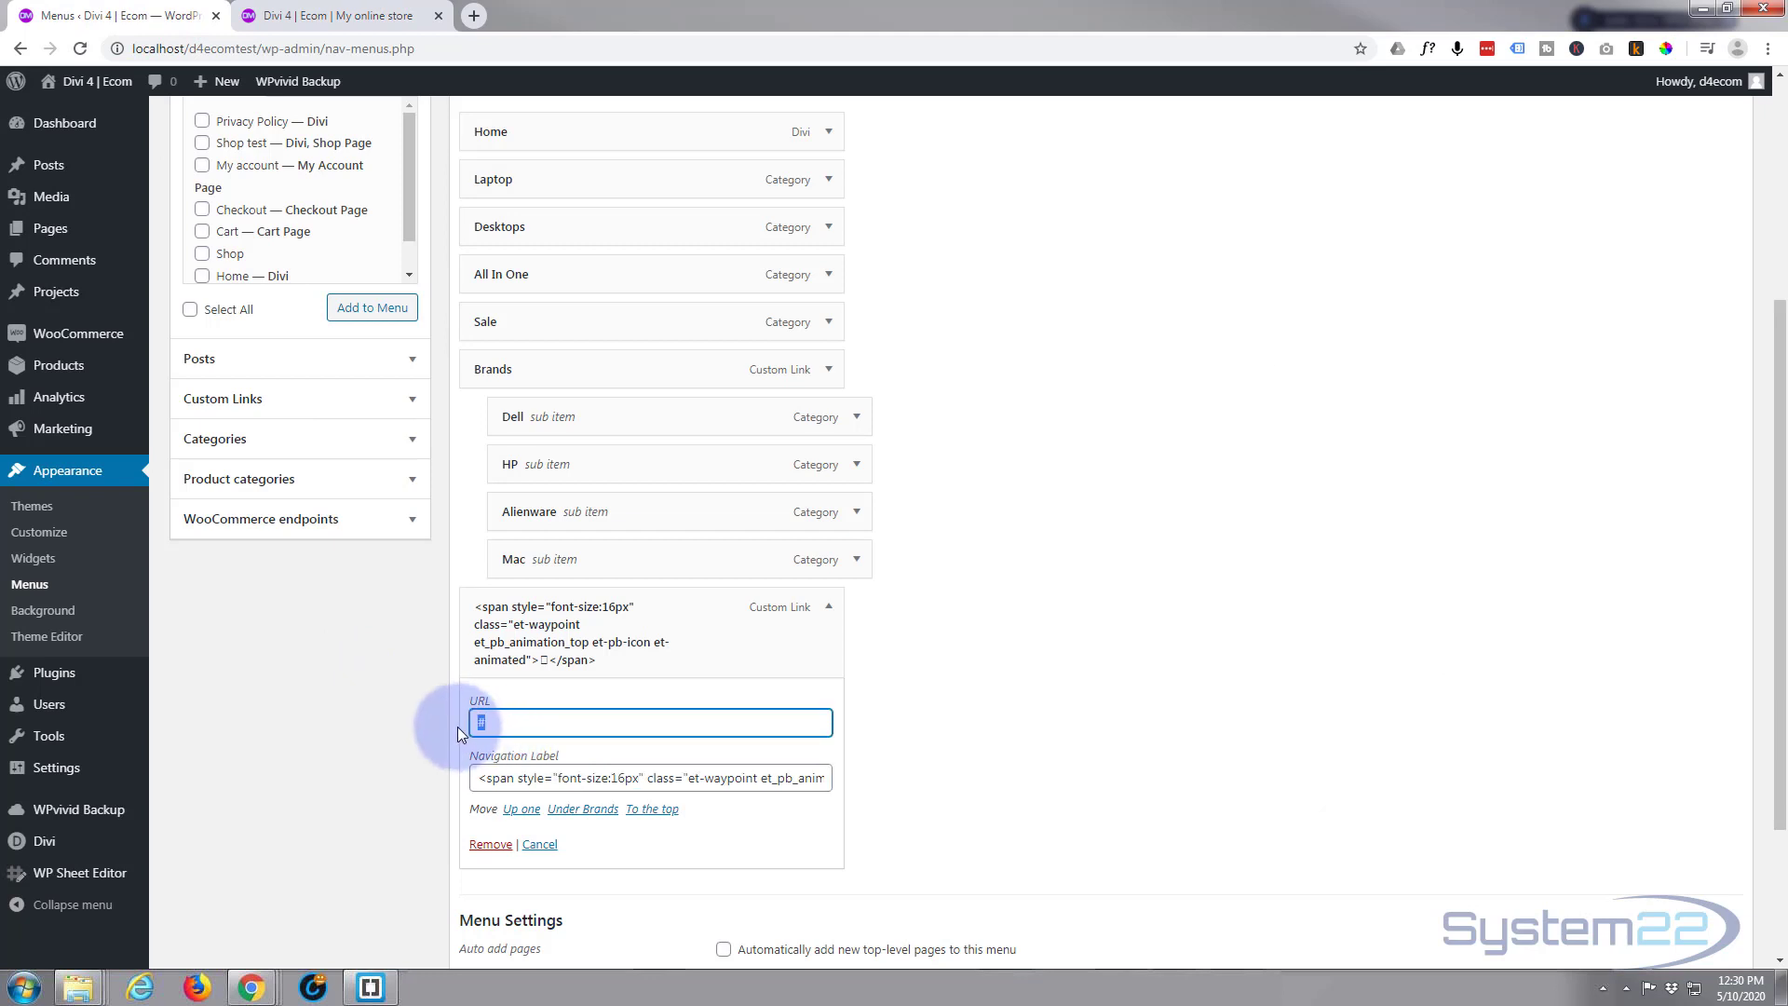
{"action": "type", "text": "http://localhost/d4ecomtest/cart/"}
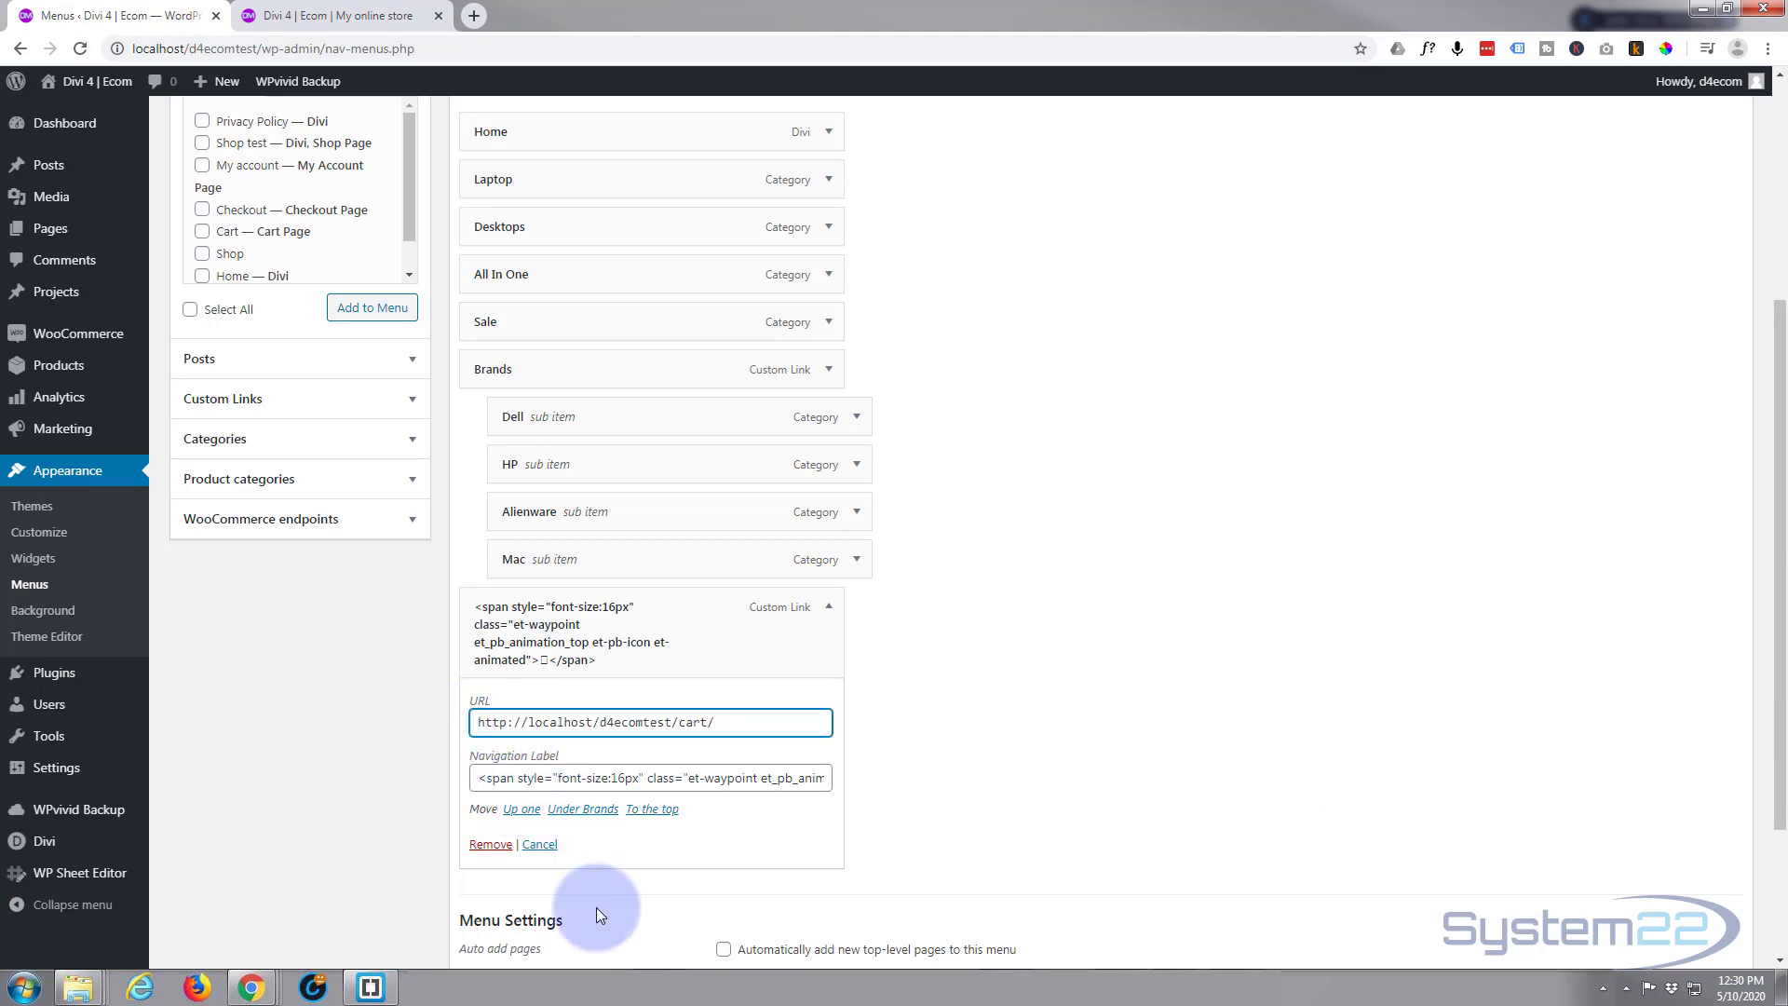
{"action": "scroll", "coordinate": [931, 790], "scroll_direction": "up", "scroll_amount": 5}
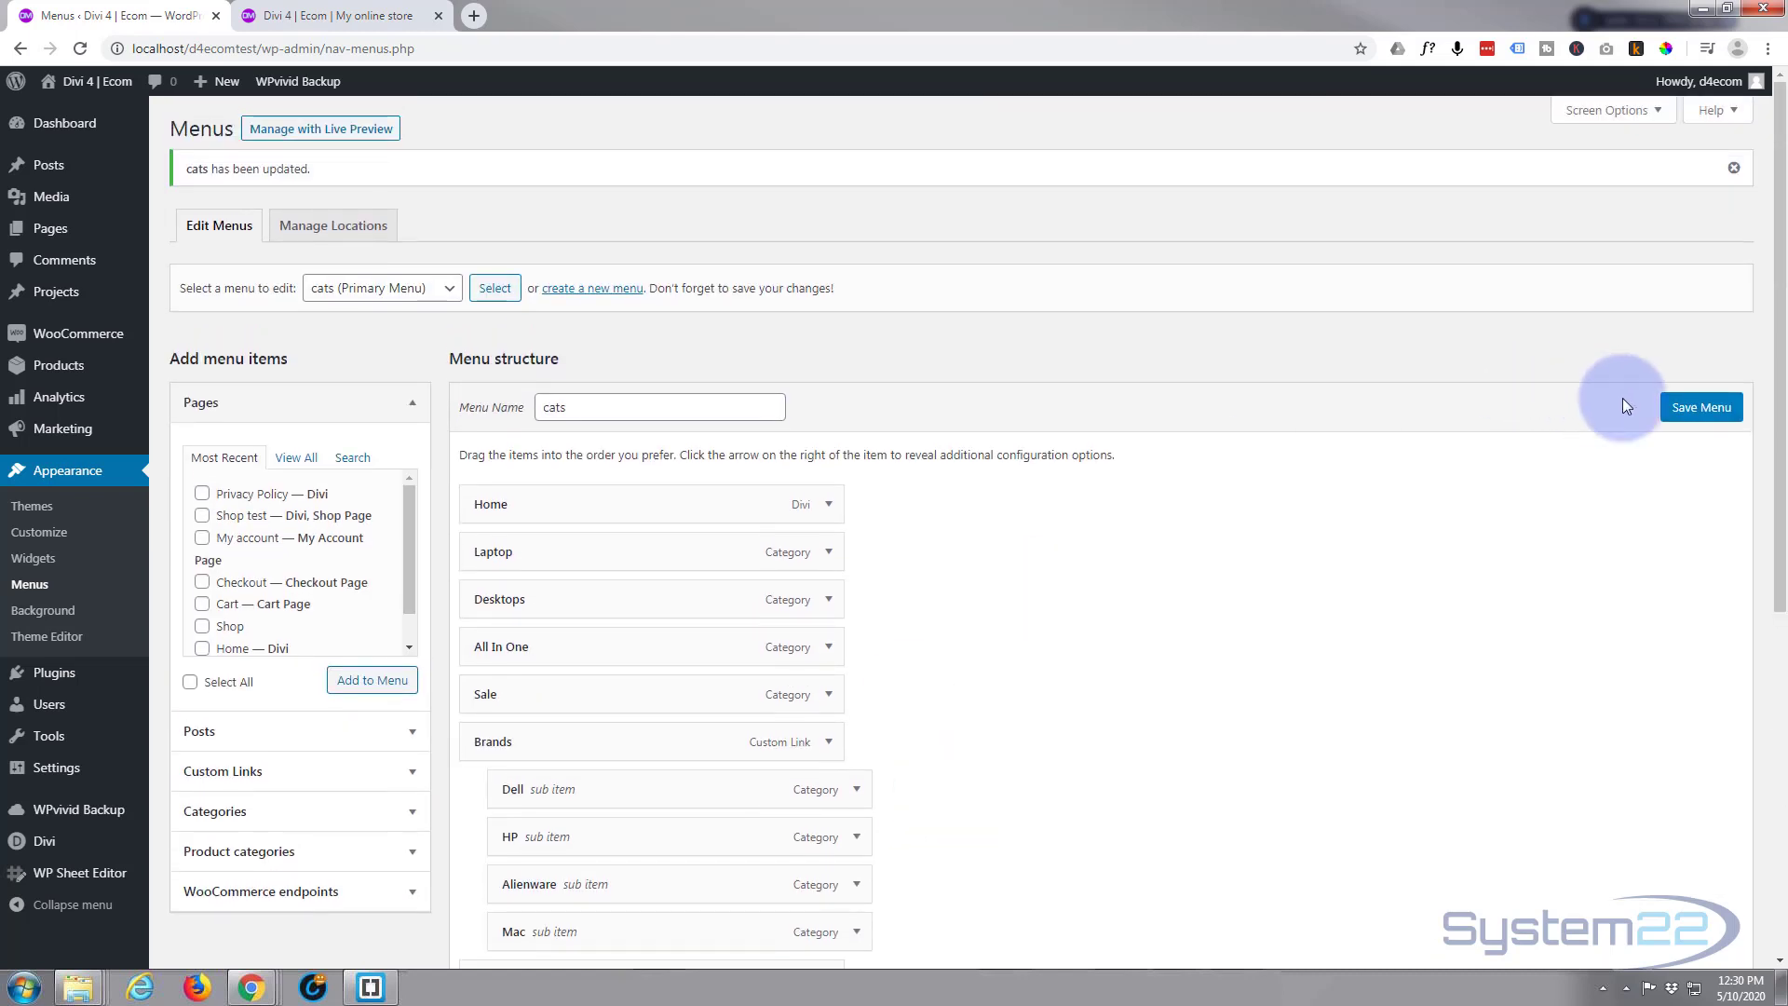
{"action": "left_click", "coordinate": [1704, 410]}
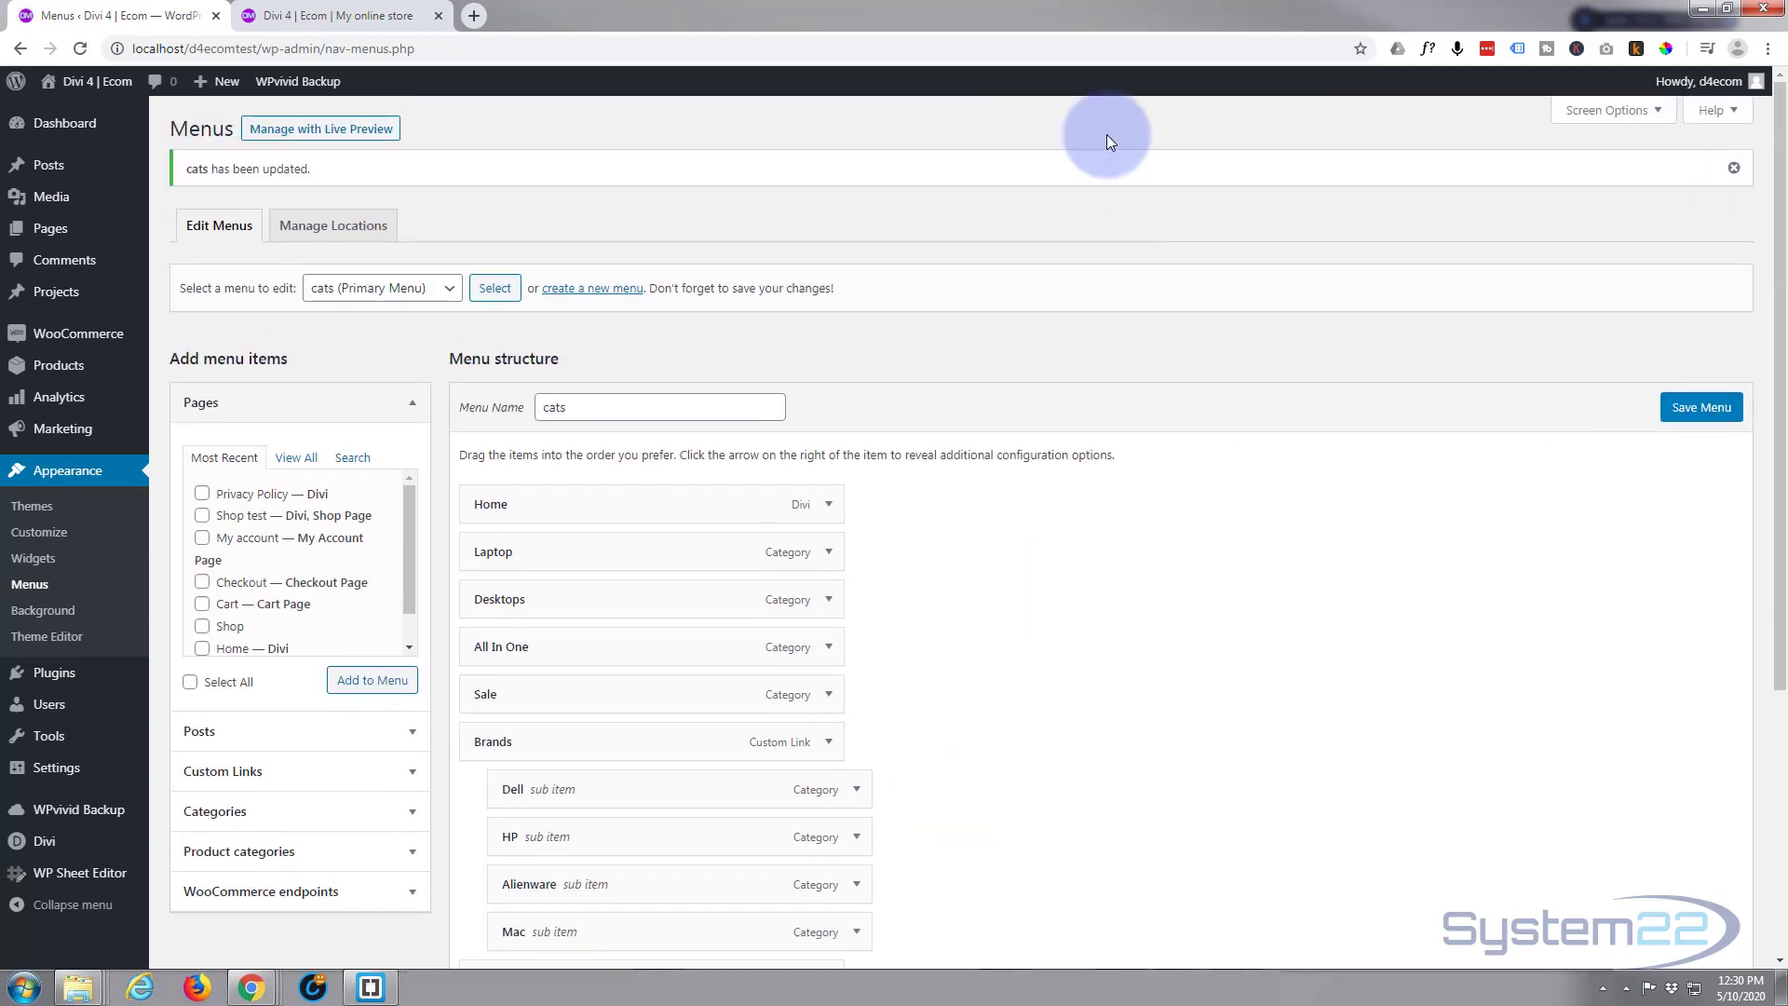
{"action": "left_click", "coordinate": [345, 13]}
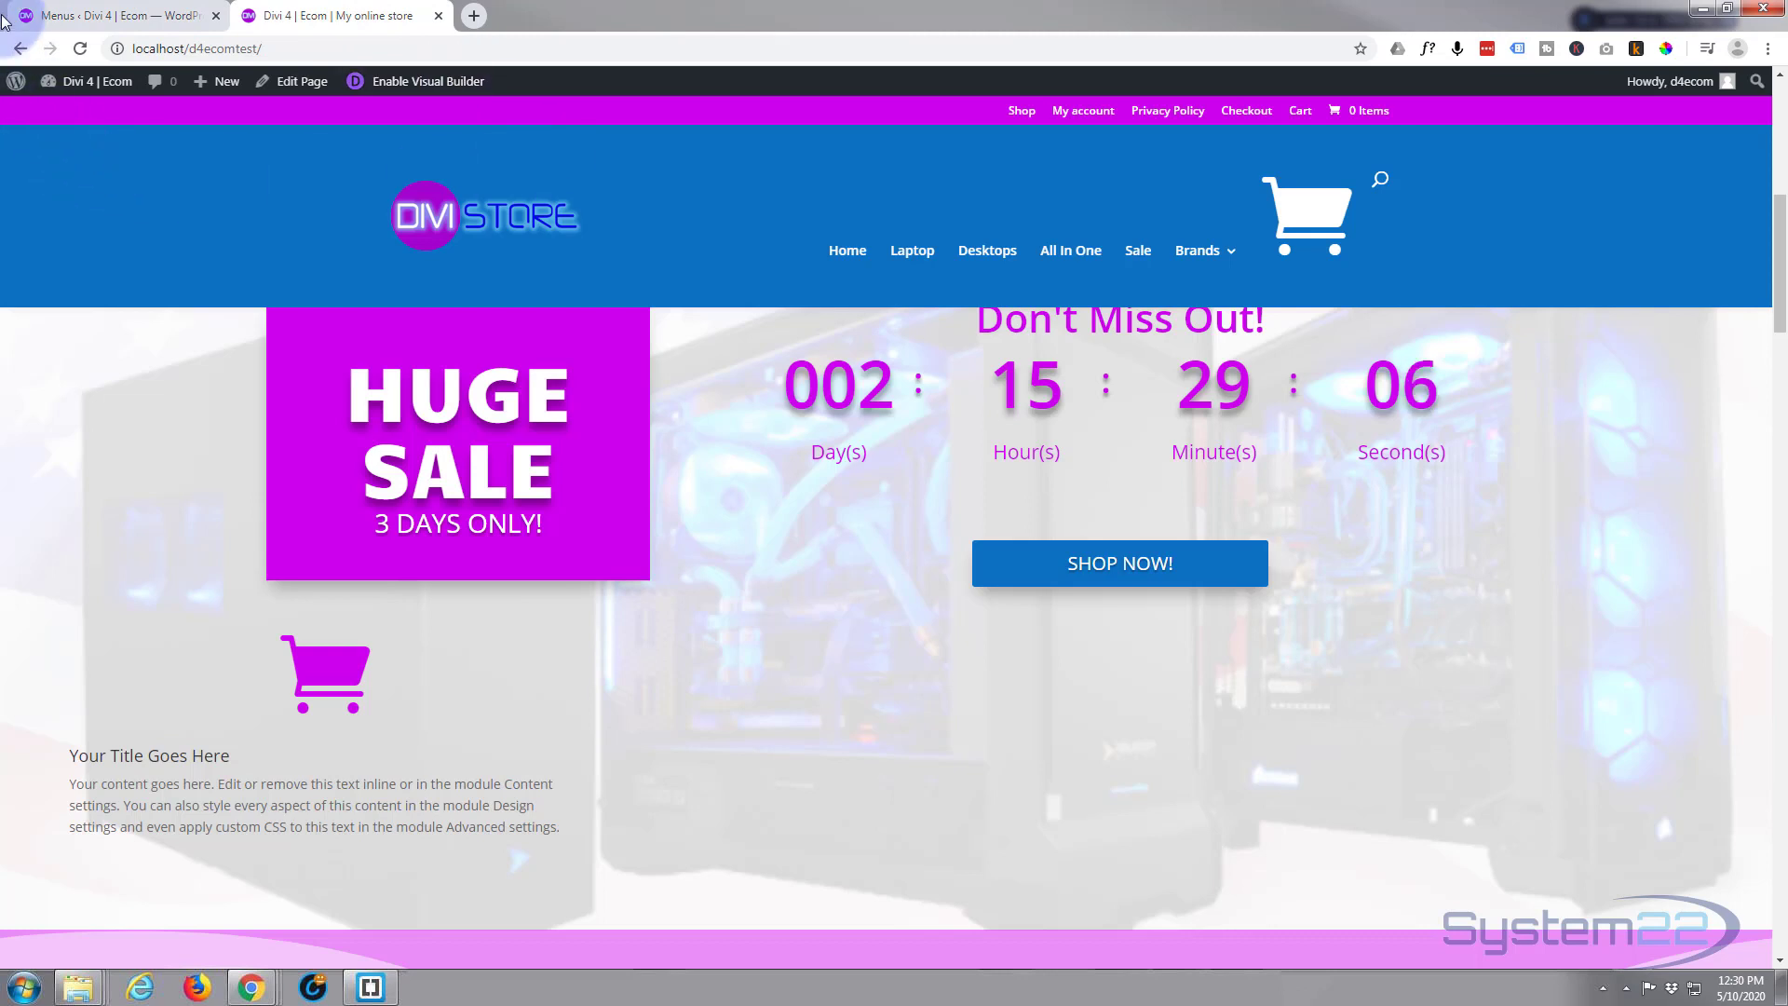
- Reload the storefront to show the smaller cart icon beside Brands
{"action": "left_click", "coordinate": [81, 49]}
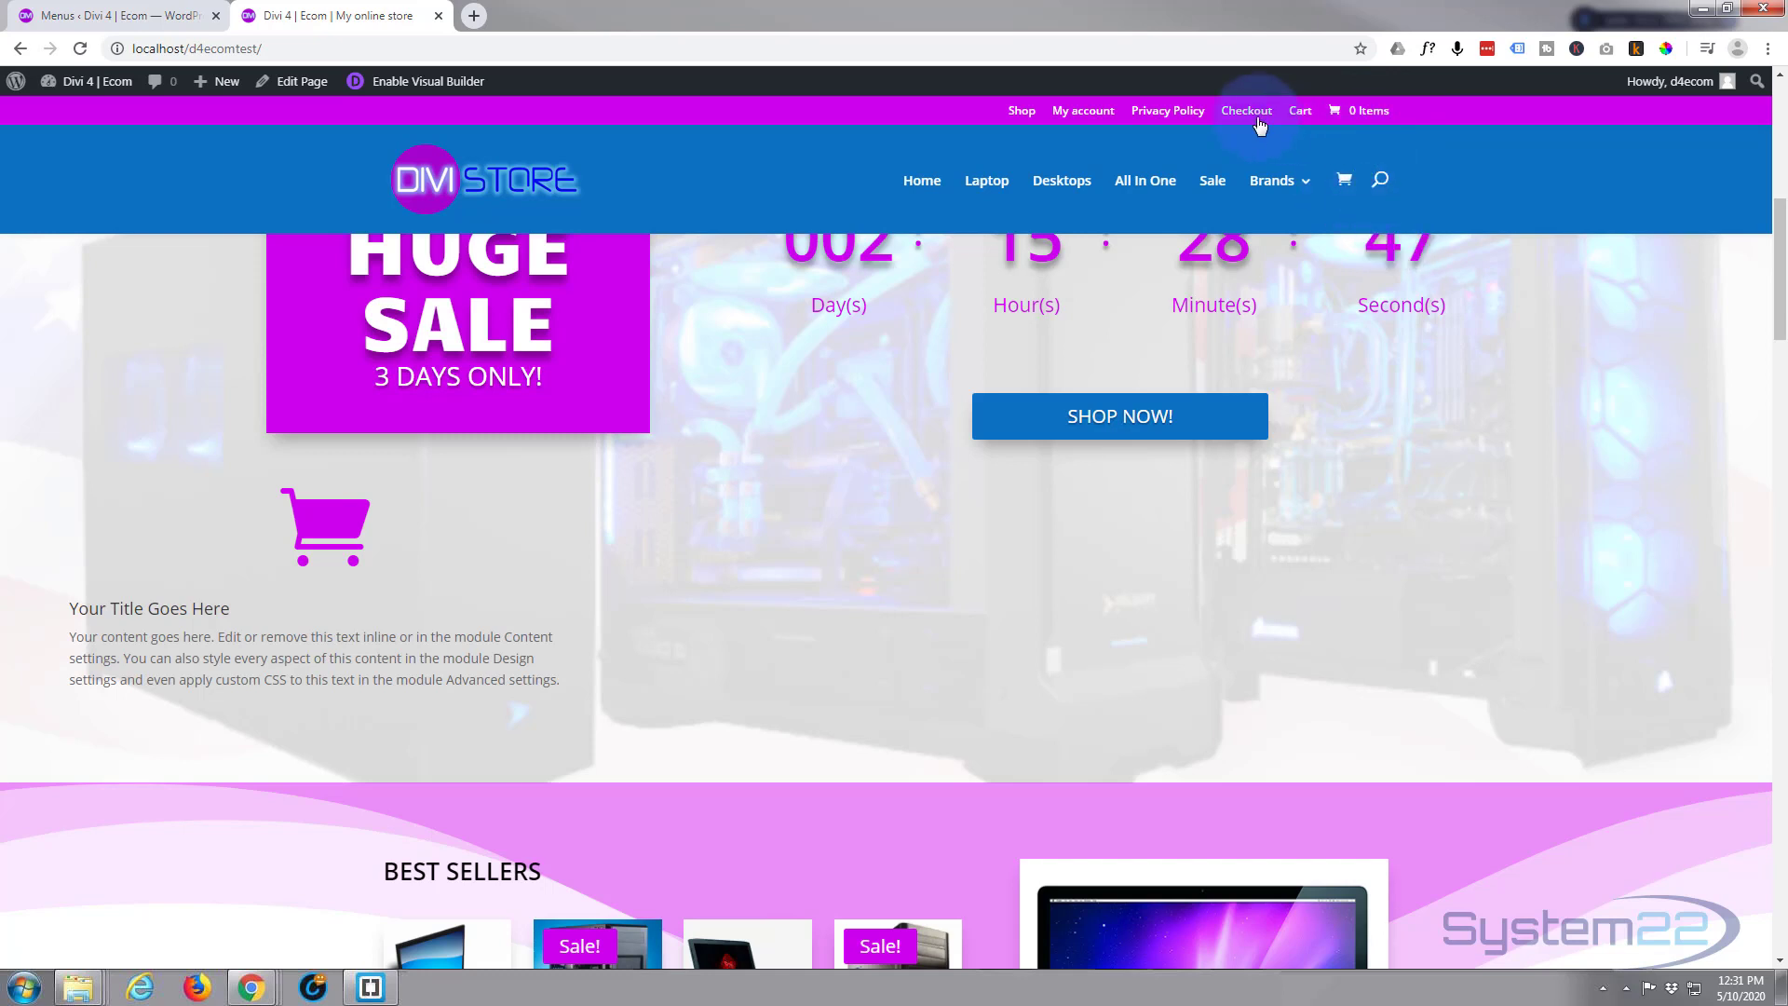
- Inspect the secondary-menu cart link in DevTools and expand its span
{"action": "right_click", "coordinate": [1340, 111]}
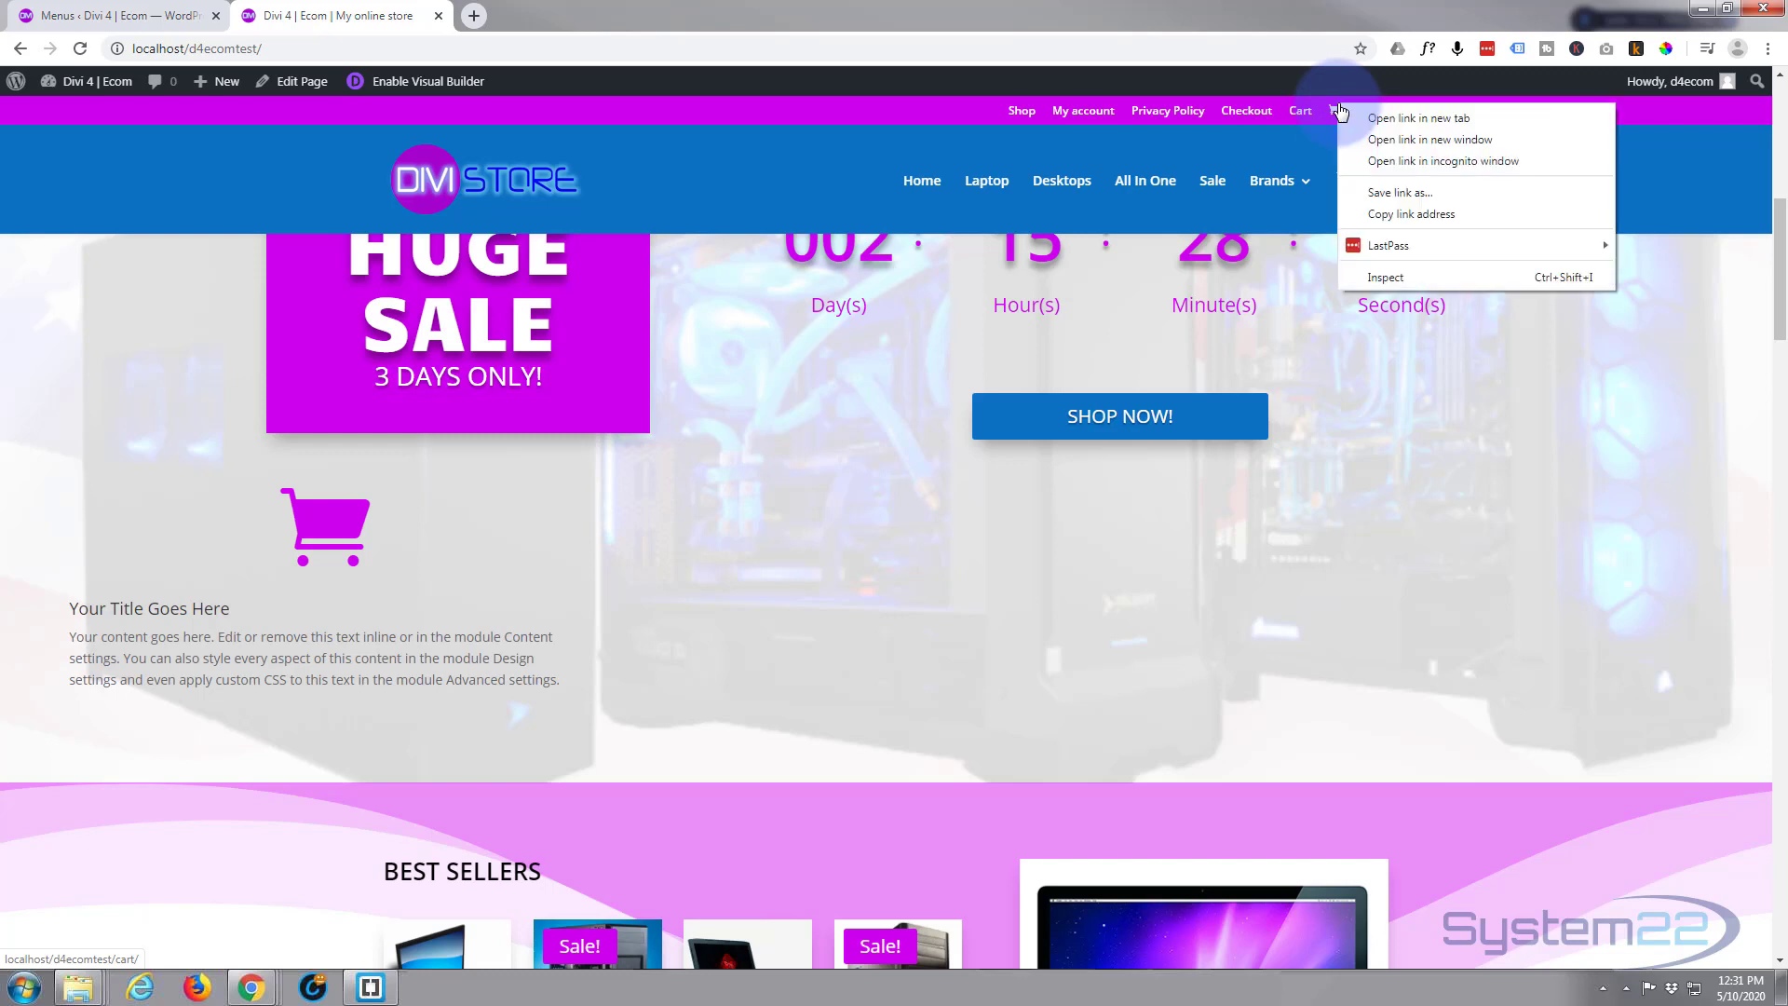
{"action": "left_click", "coordinate": [1406, 281]}
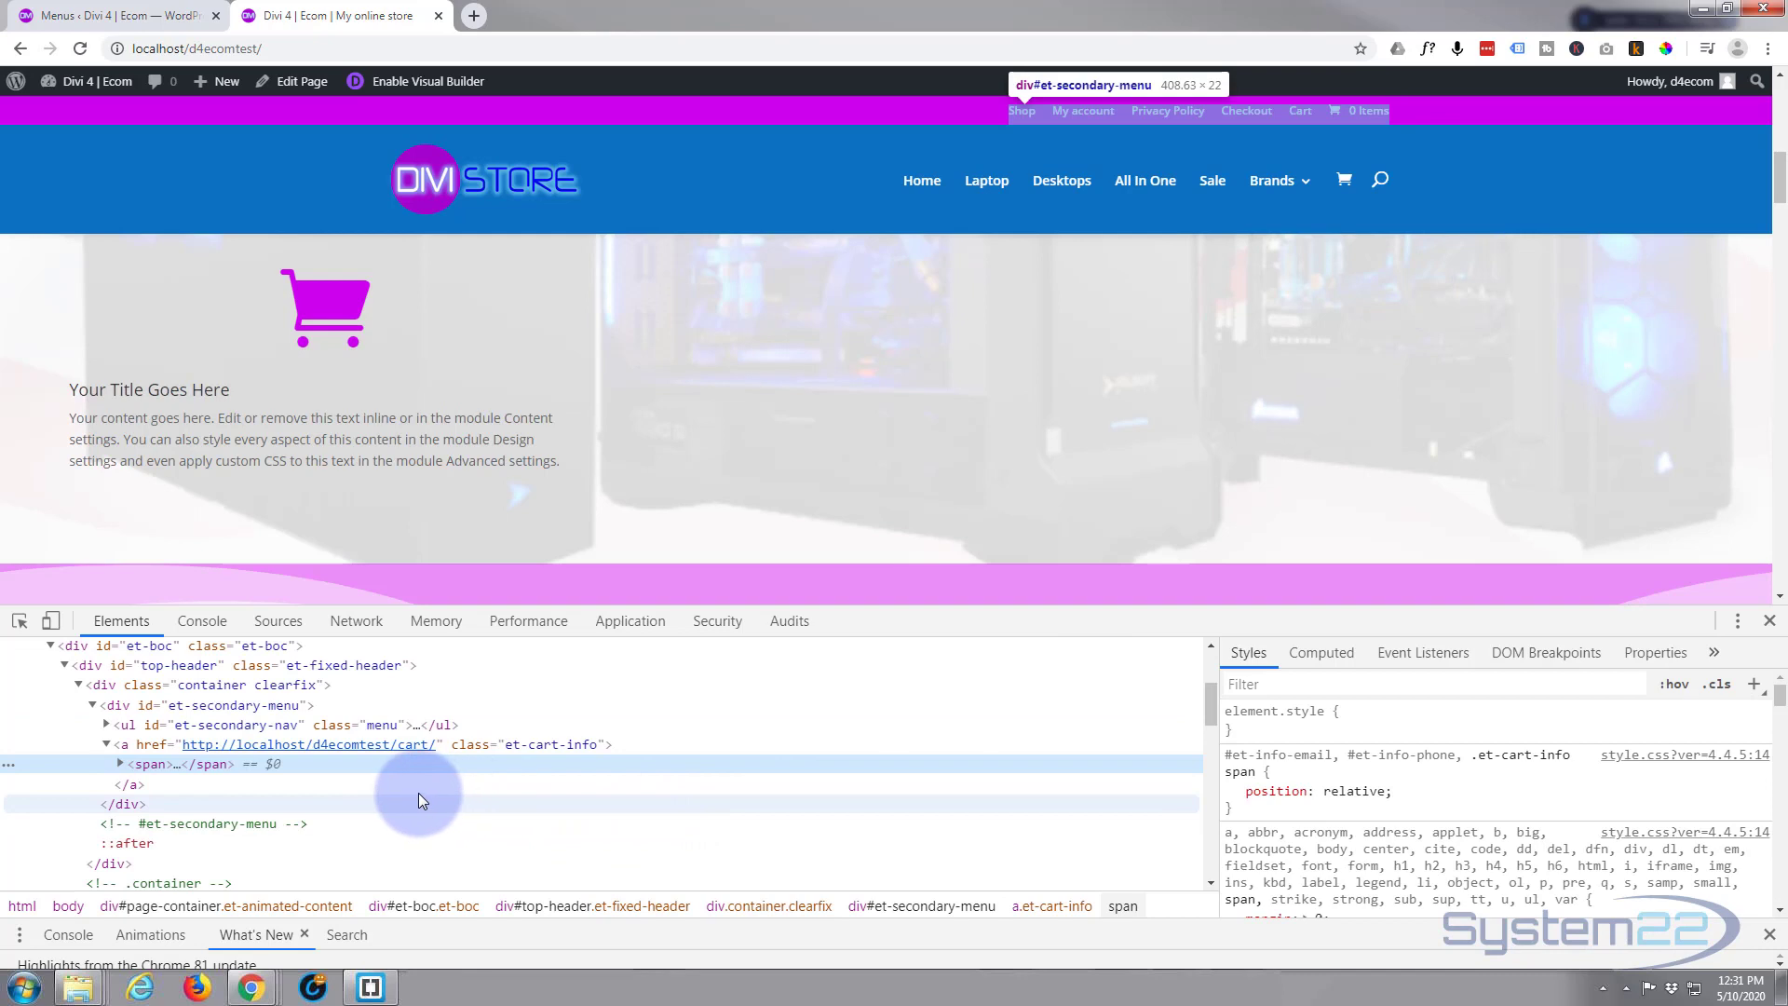
{"action": "left_click", "coordinate": [119, 764]}
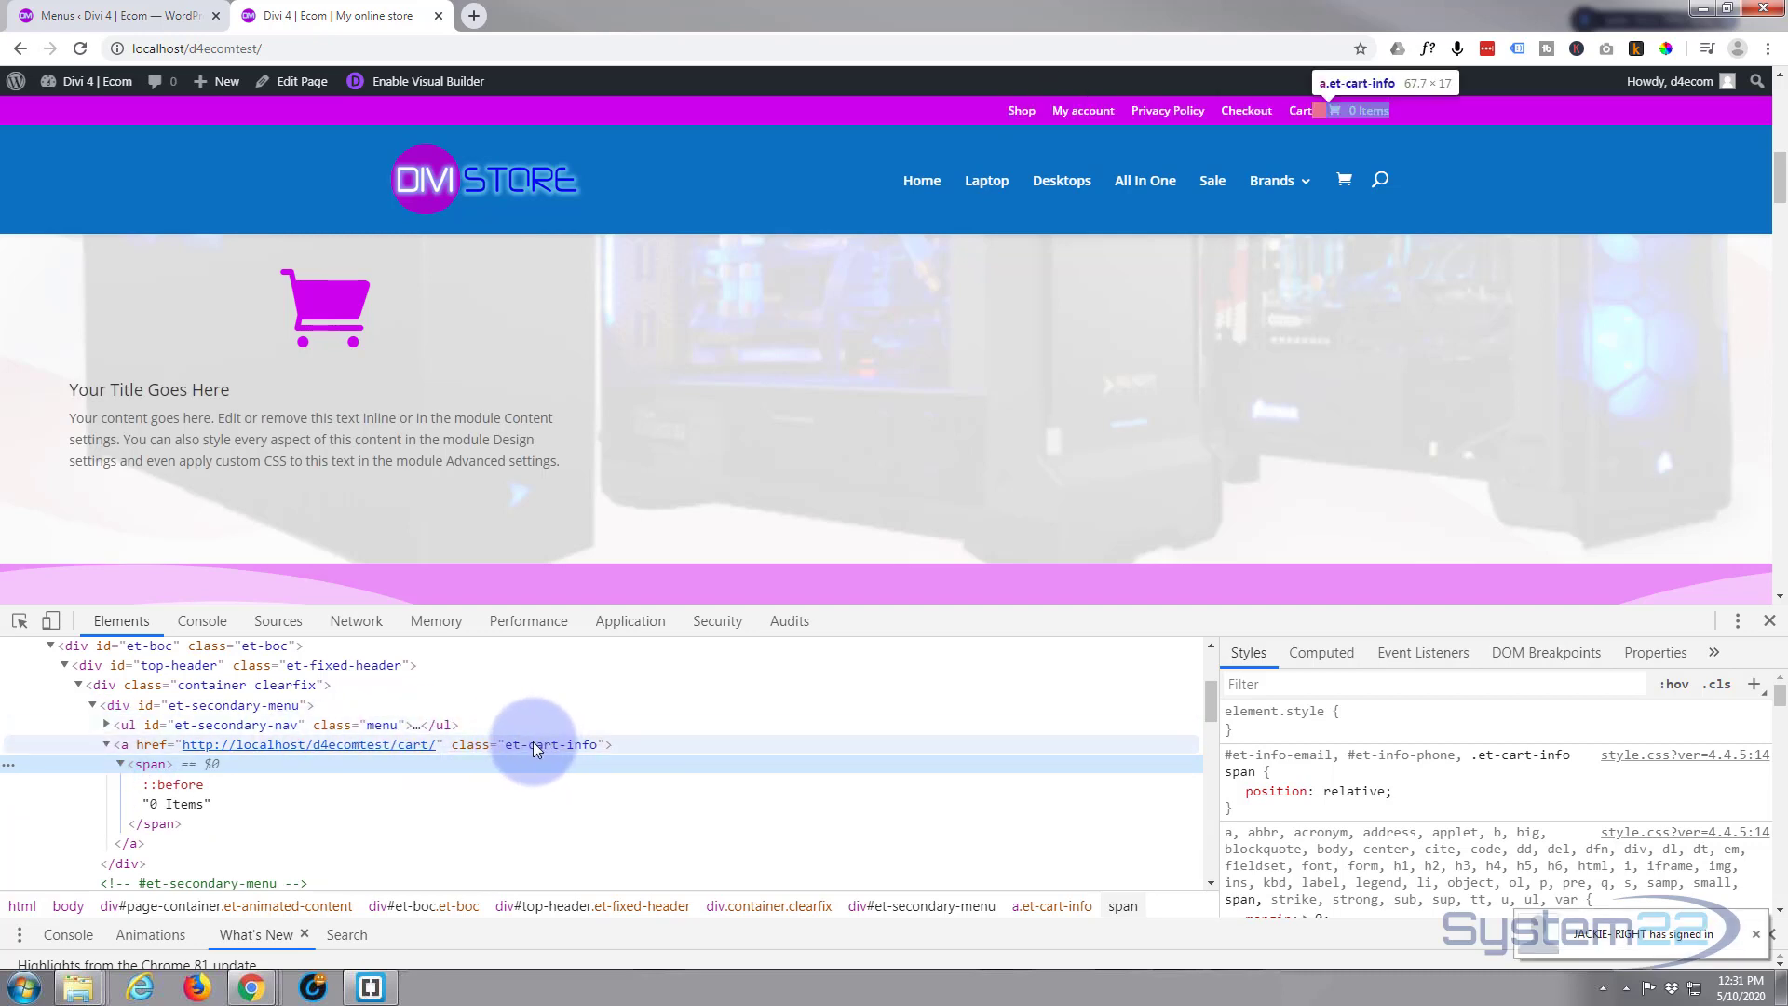
- Test display: none on the cart span, then select the link's et-cart-info class name
{"action": "left_click", "coordinate": [1349, 714]}
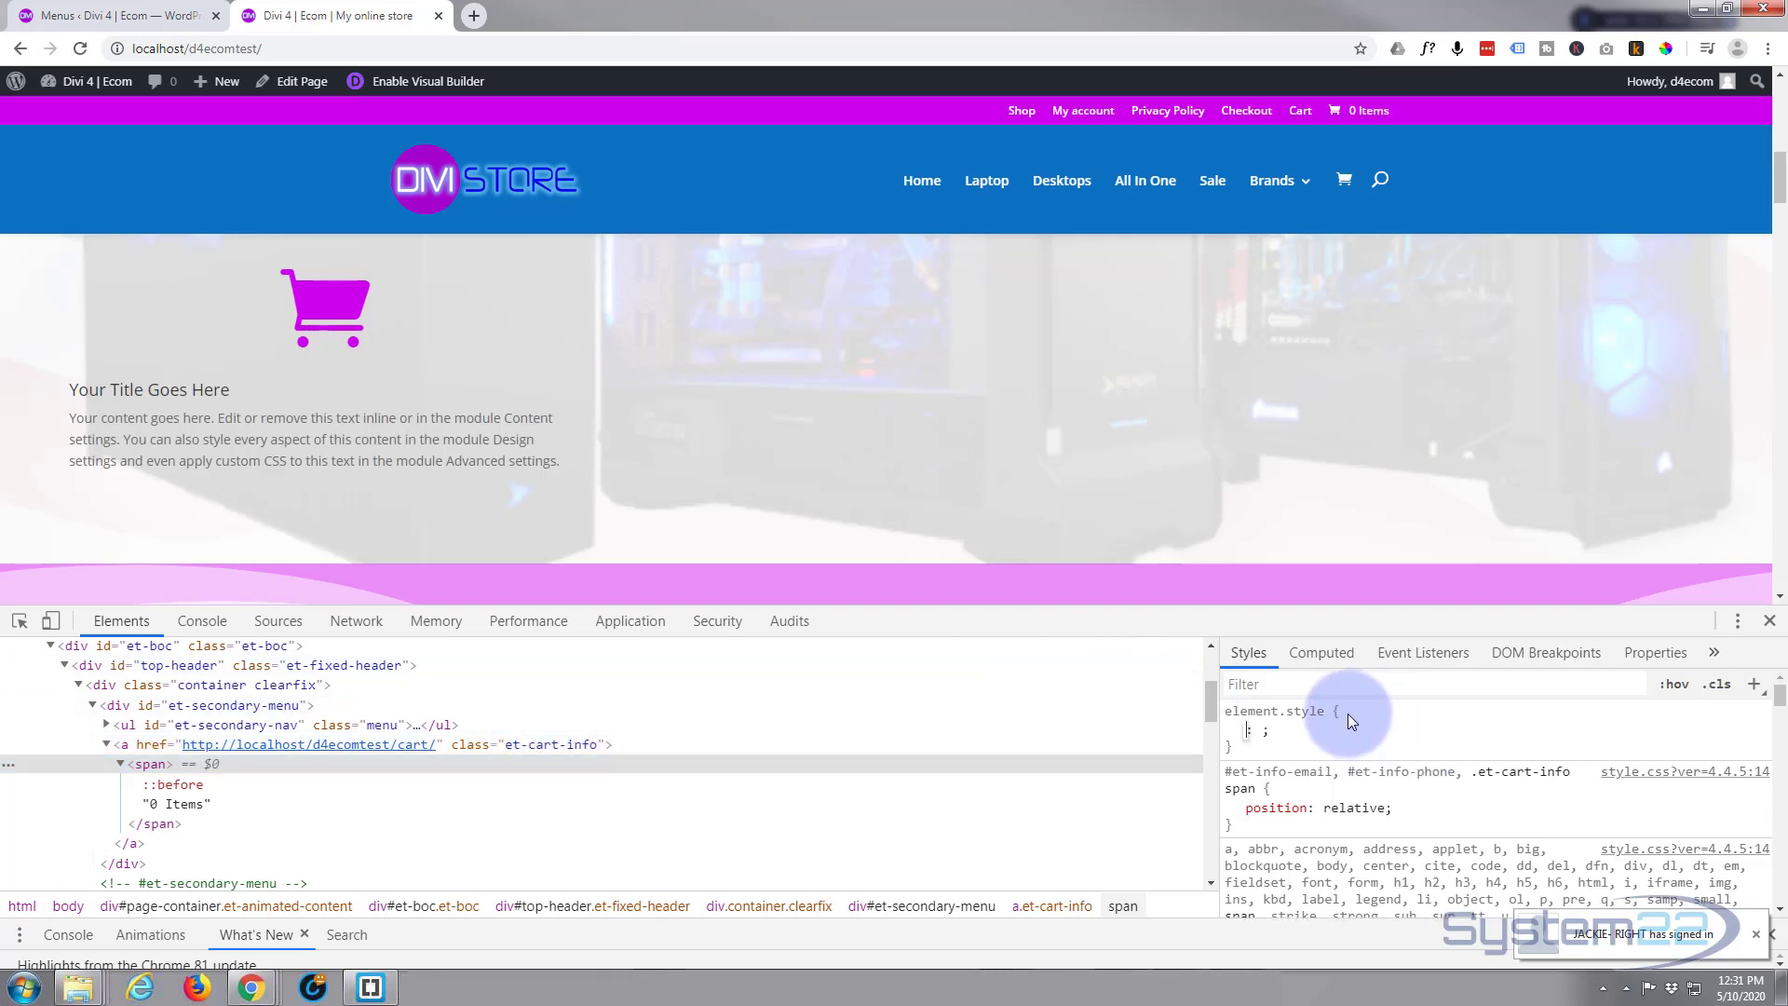
{"action": "type", "text": "displa"}
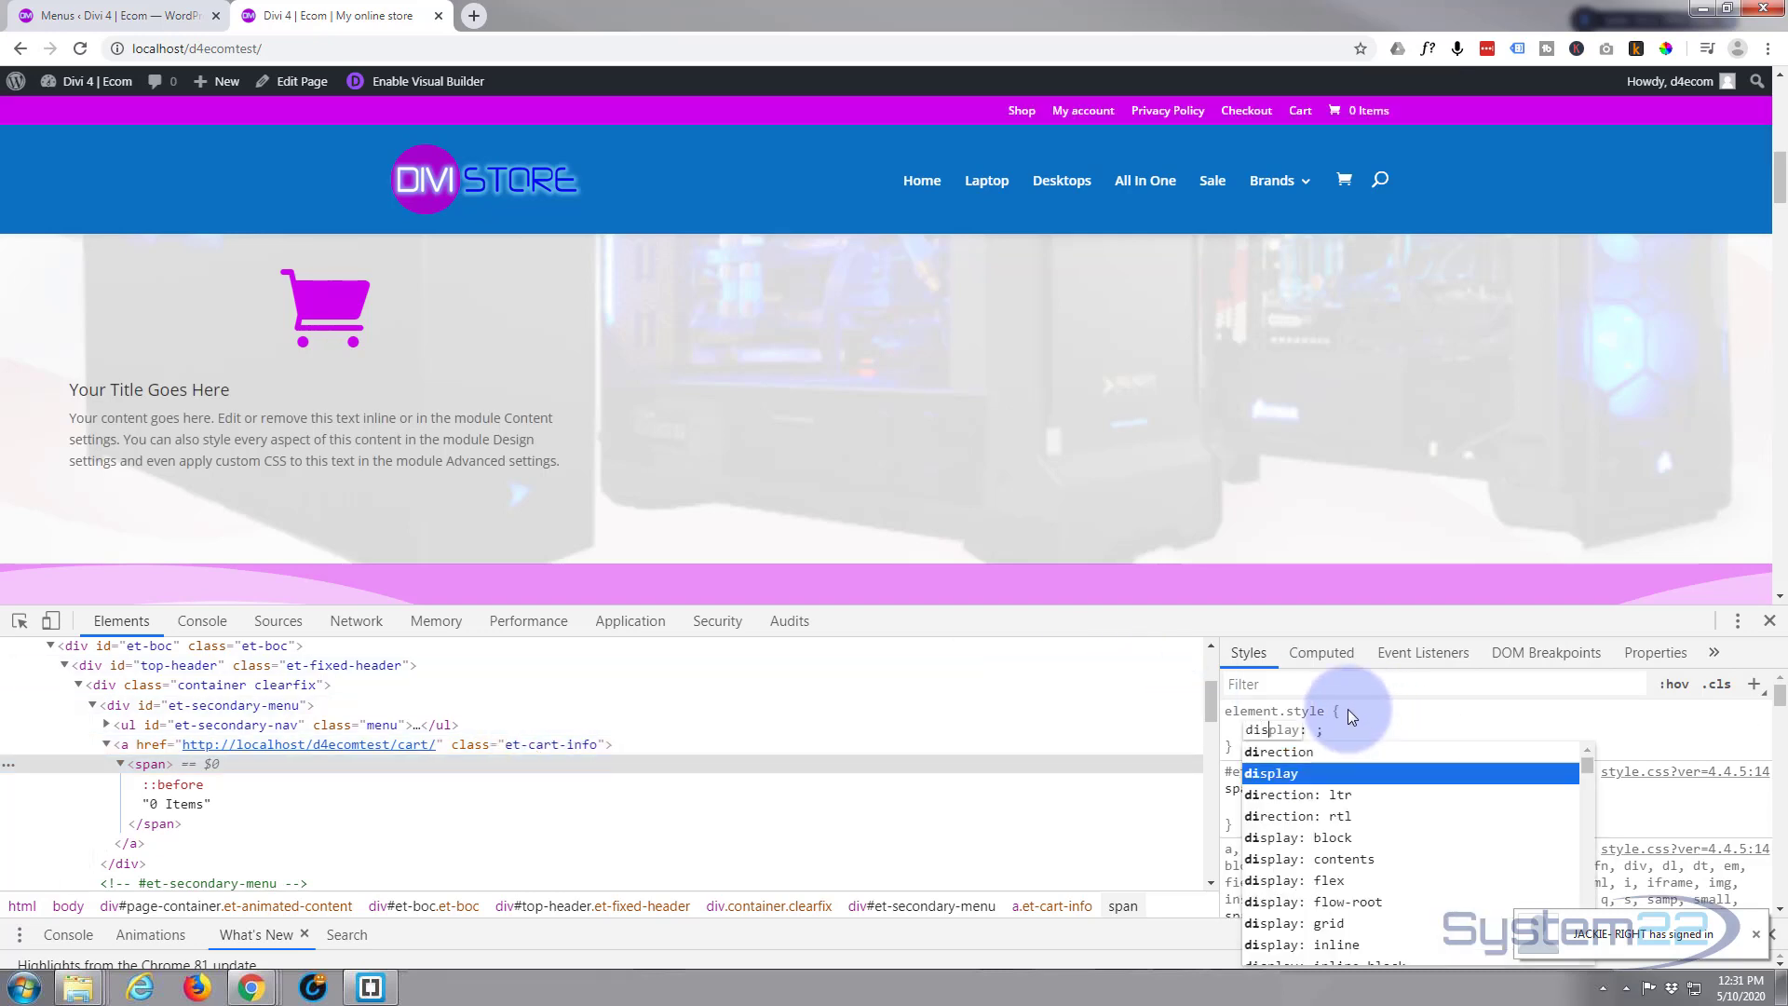
{"action": "type", "text": "y"}
{"action": "key", "text": "Tab"}
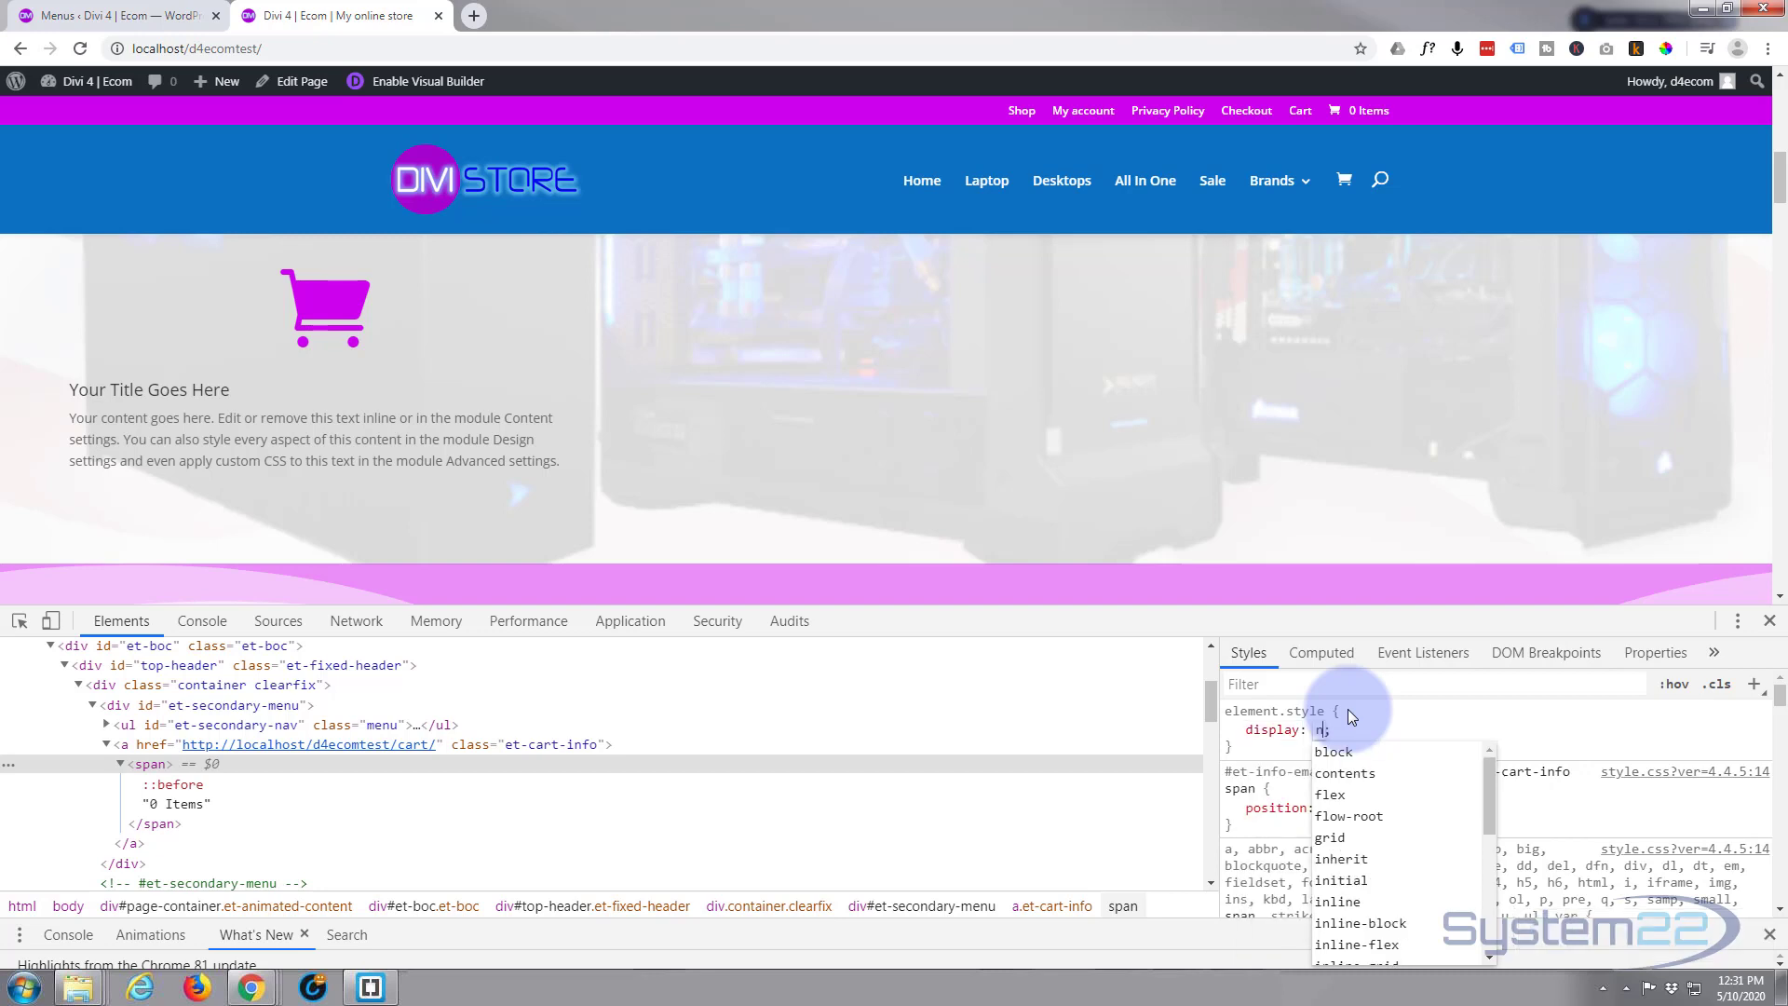
{"action": "type", "text": "none"}
{"action": "key", "text": "Return"}
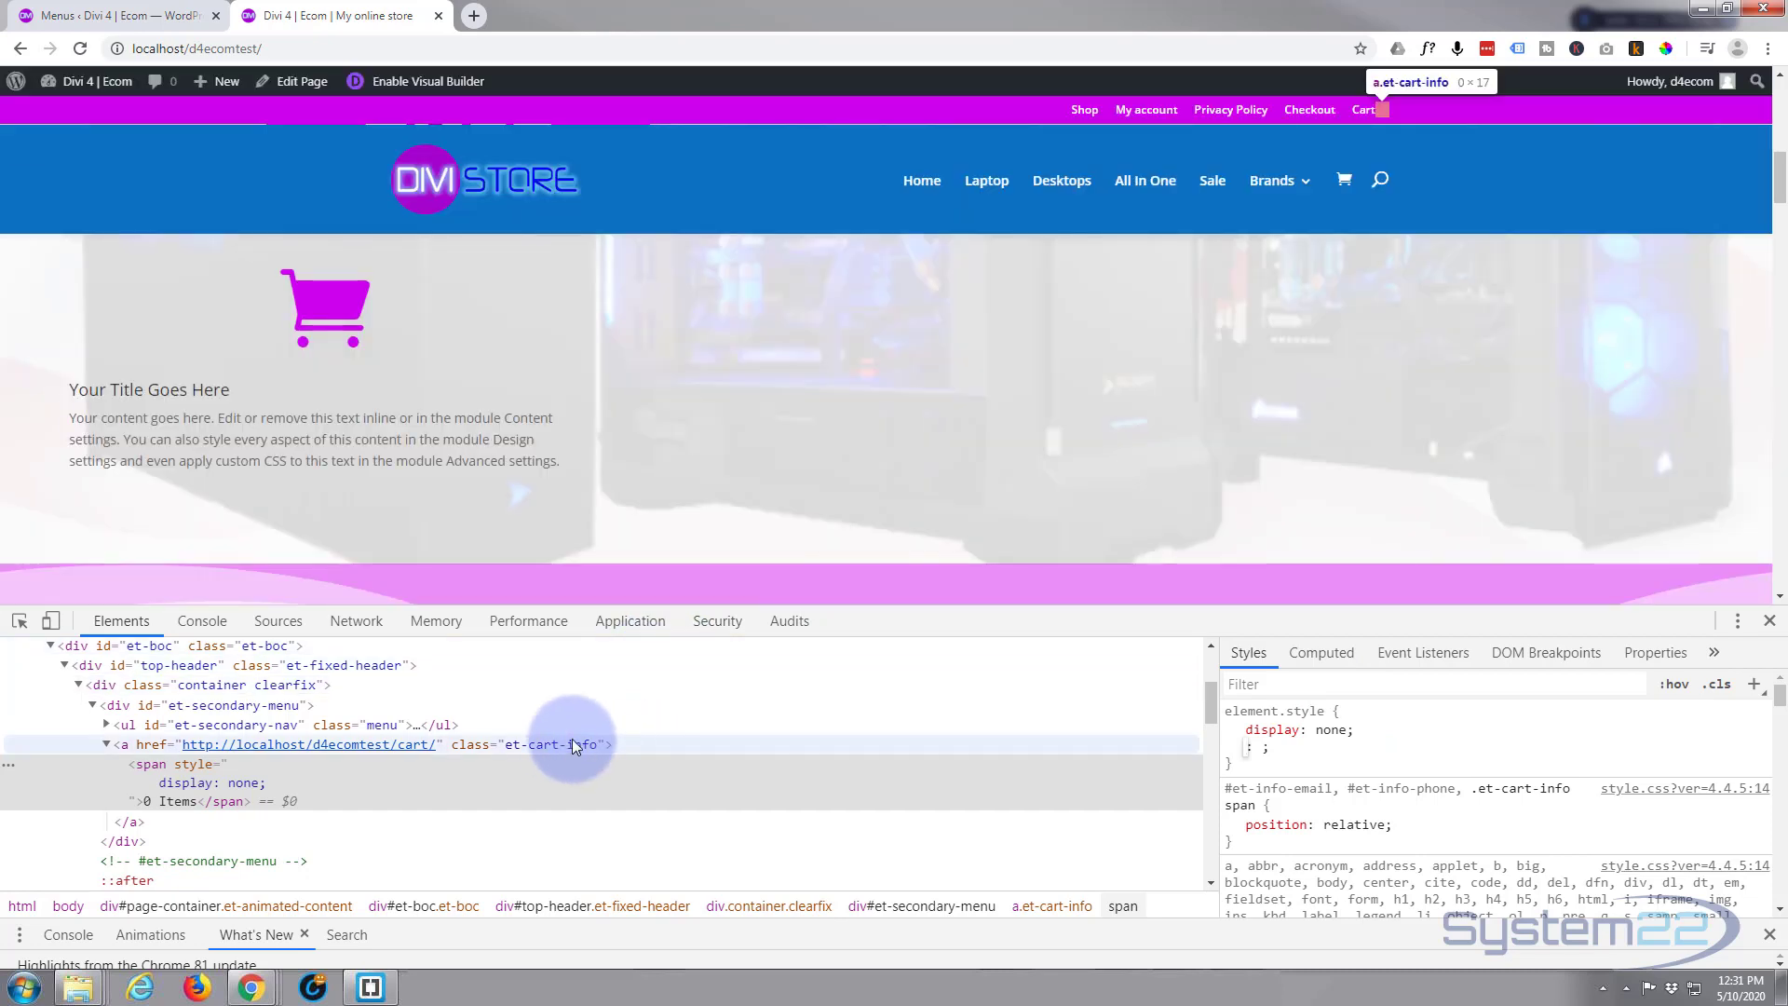
{"action": "left_click", "coordinate": [537, 751]}
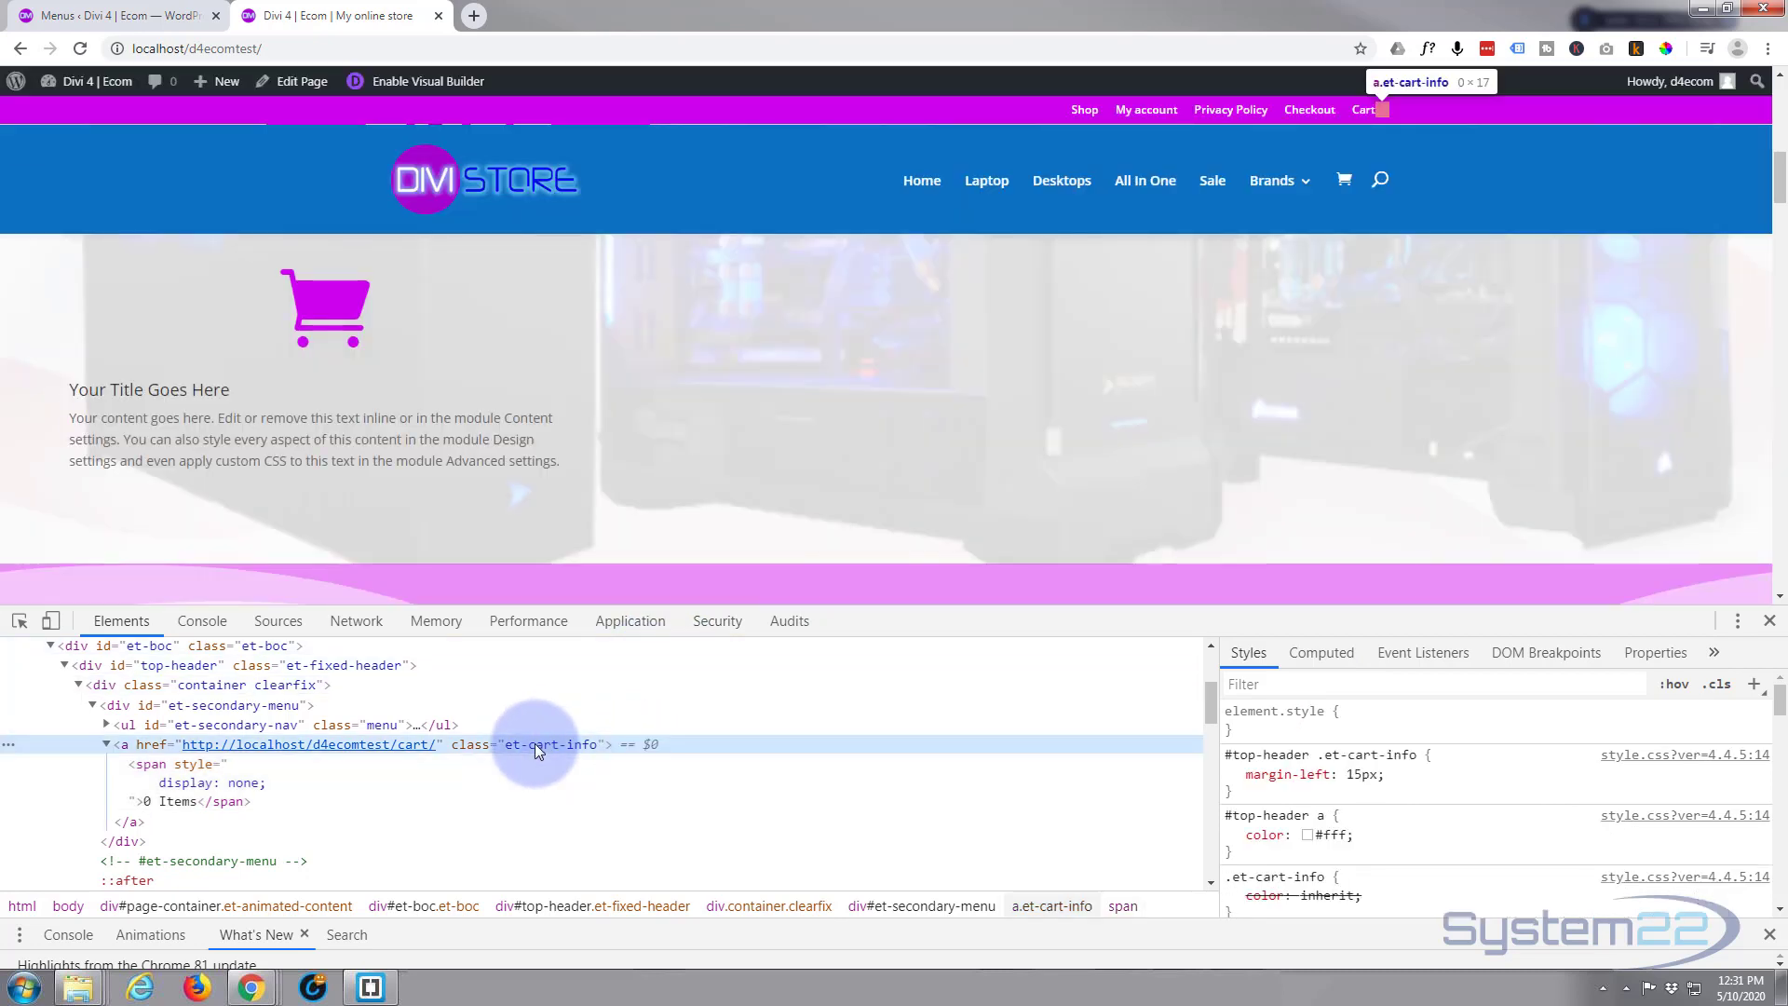
{"action": "double_click", "coordinate": [537, 751]}
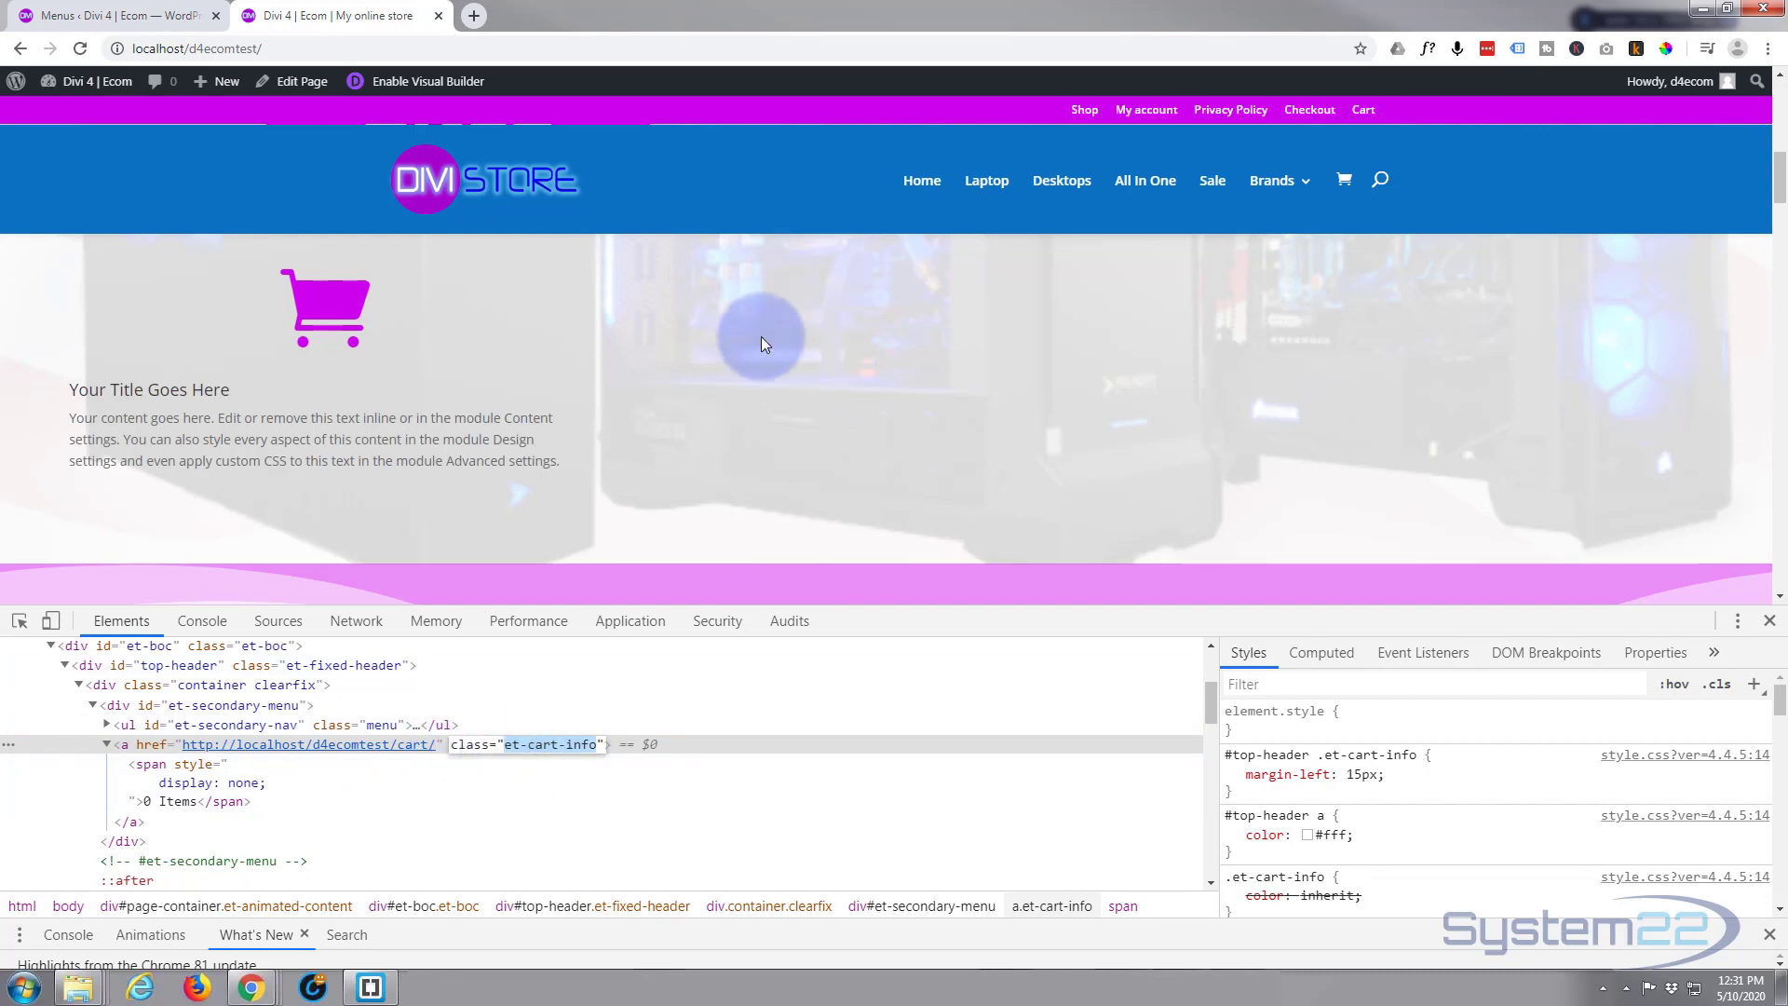
- In the WordPress admin, open the Divi Theme Customizer's Additional CSS editor
{"action": "left_click", "coordinate": [119, 20]}
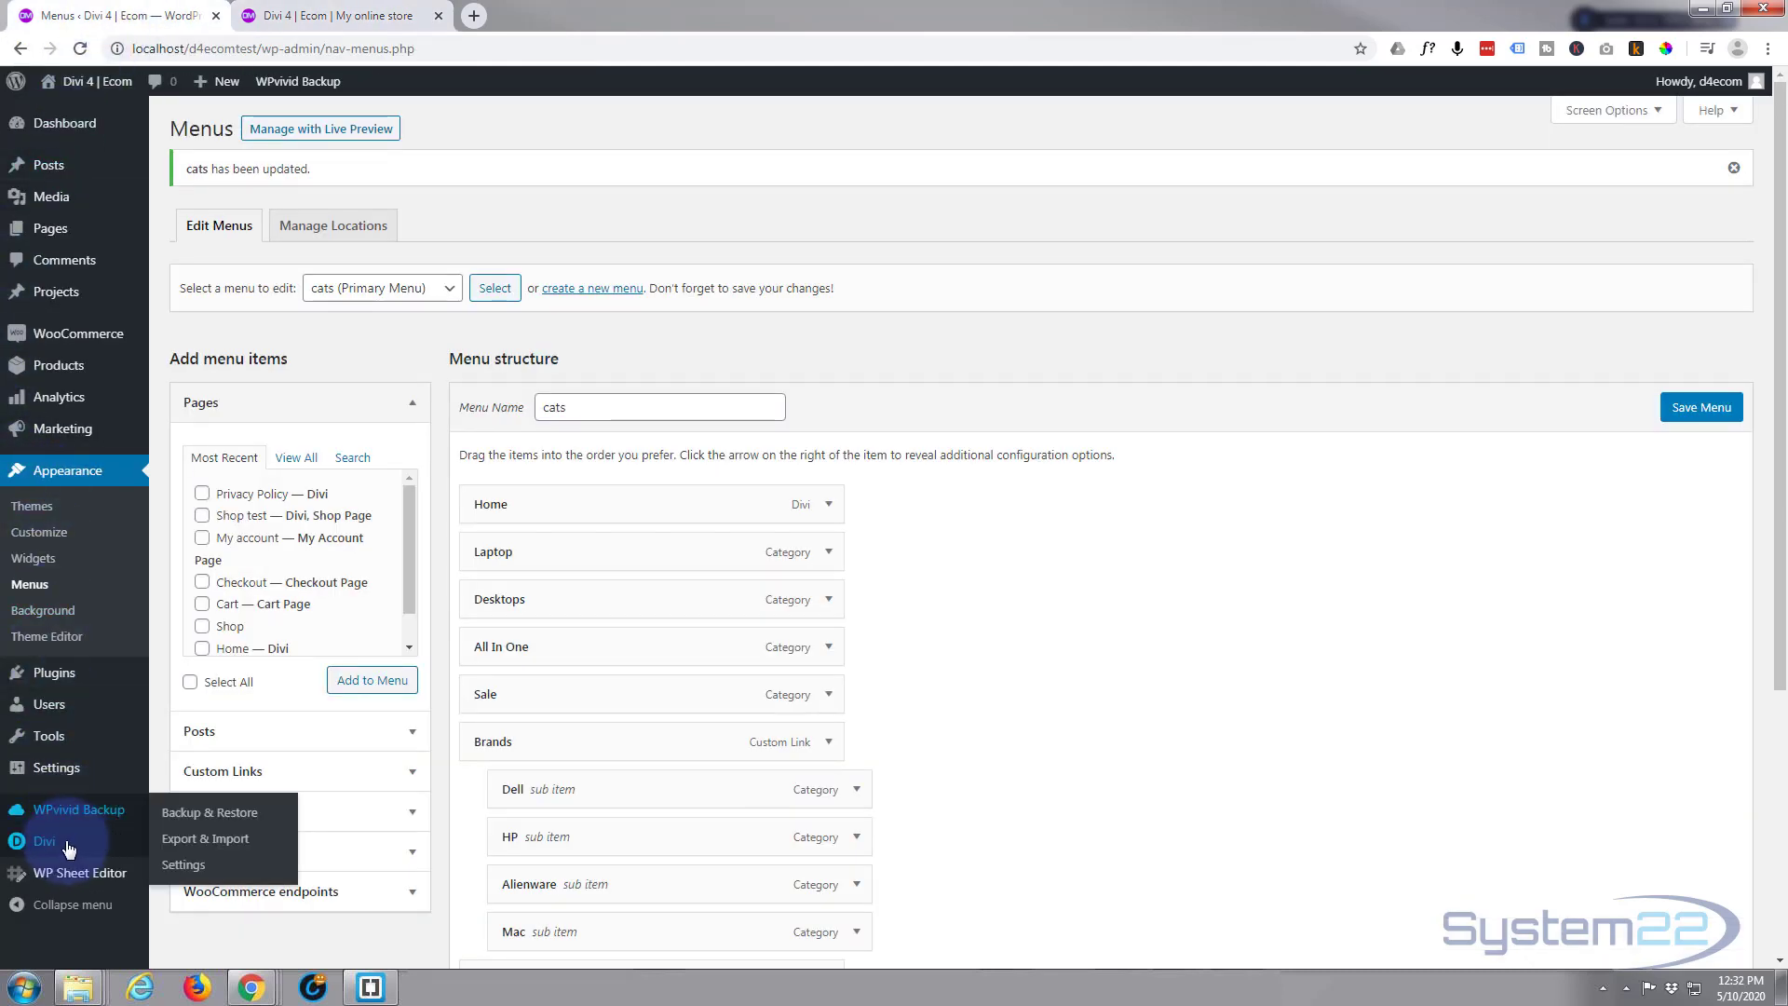
{"action": "mouse_move", "coordinate": [42, 843]}
{"action": "left_click", "coordinate": [229, 838]}
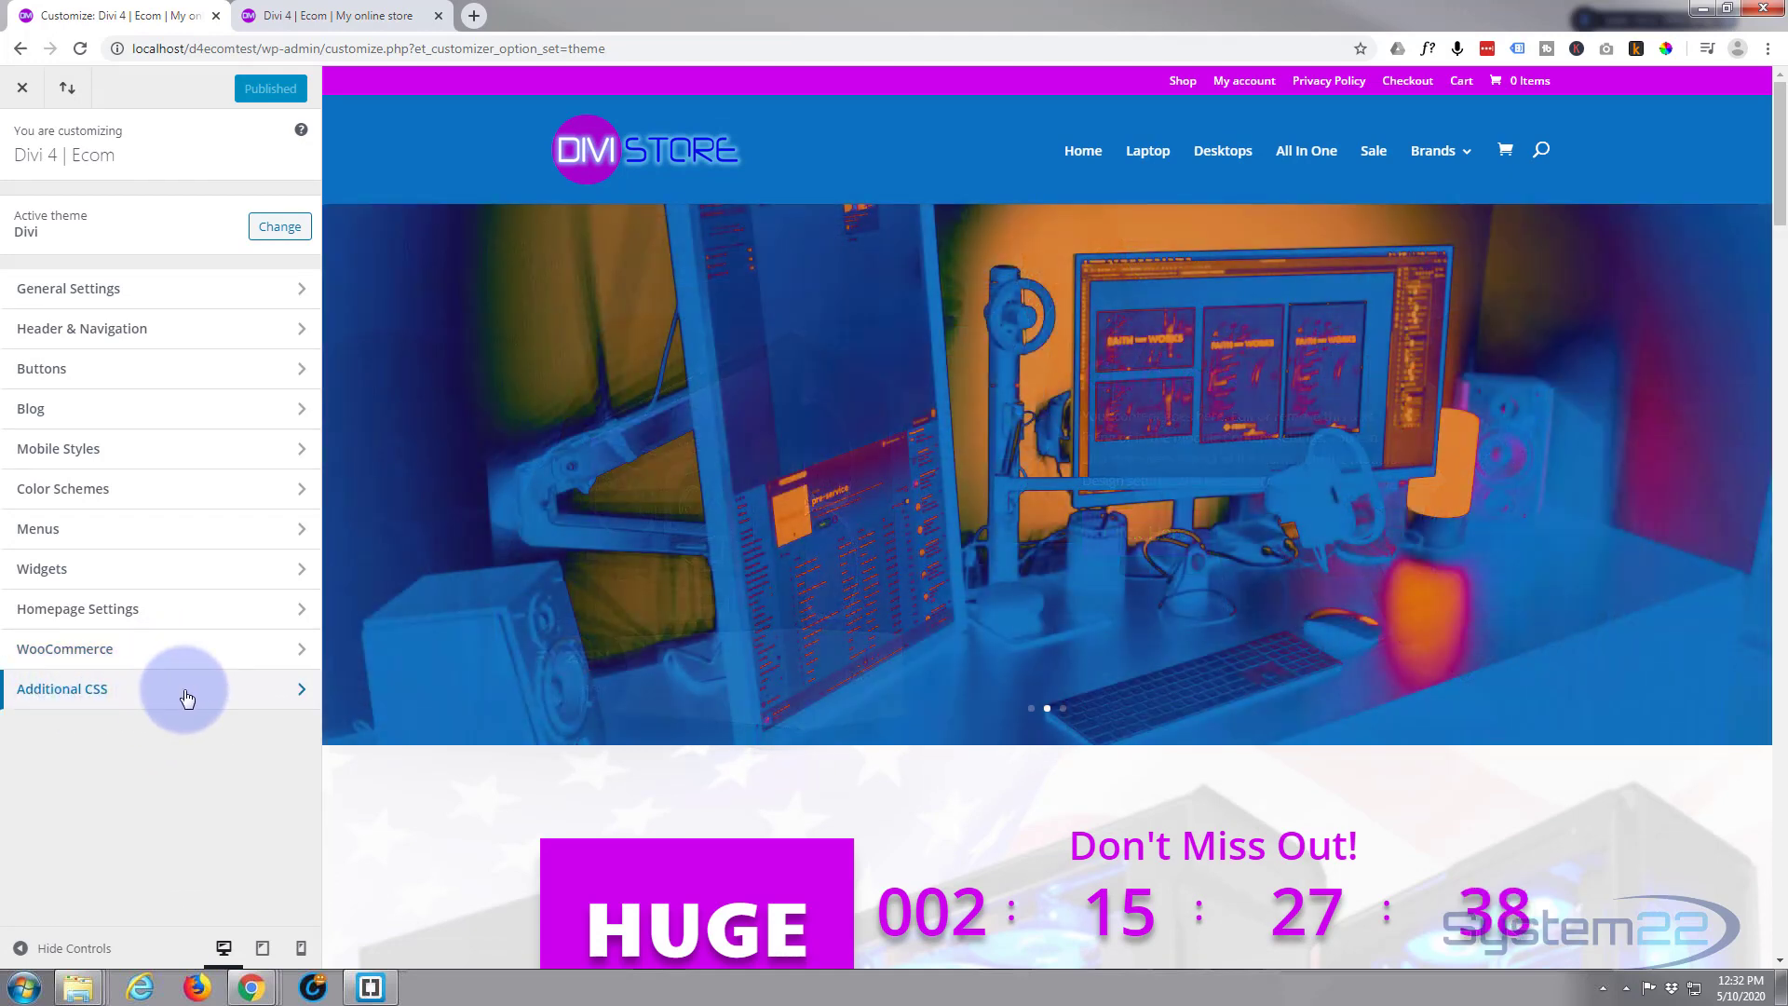
{"action": "left_click", "coordinate": [177, 695]}
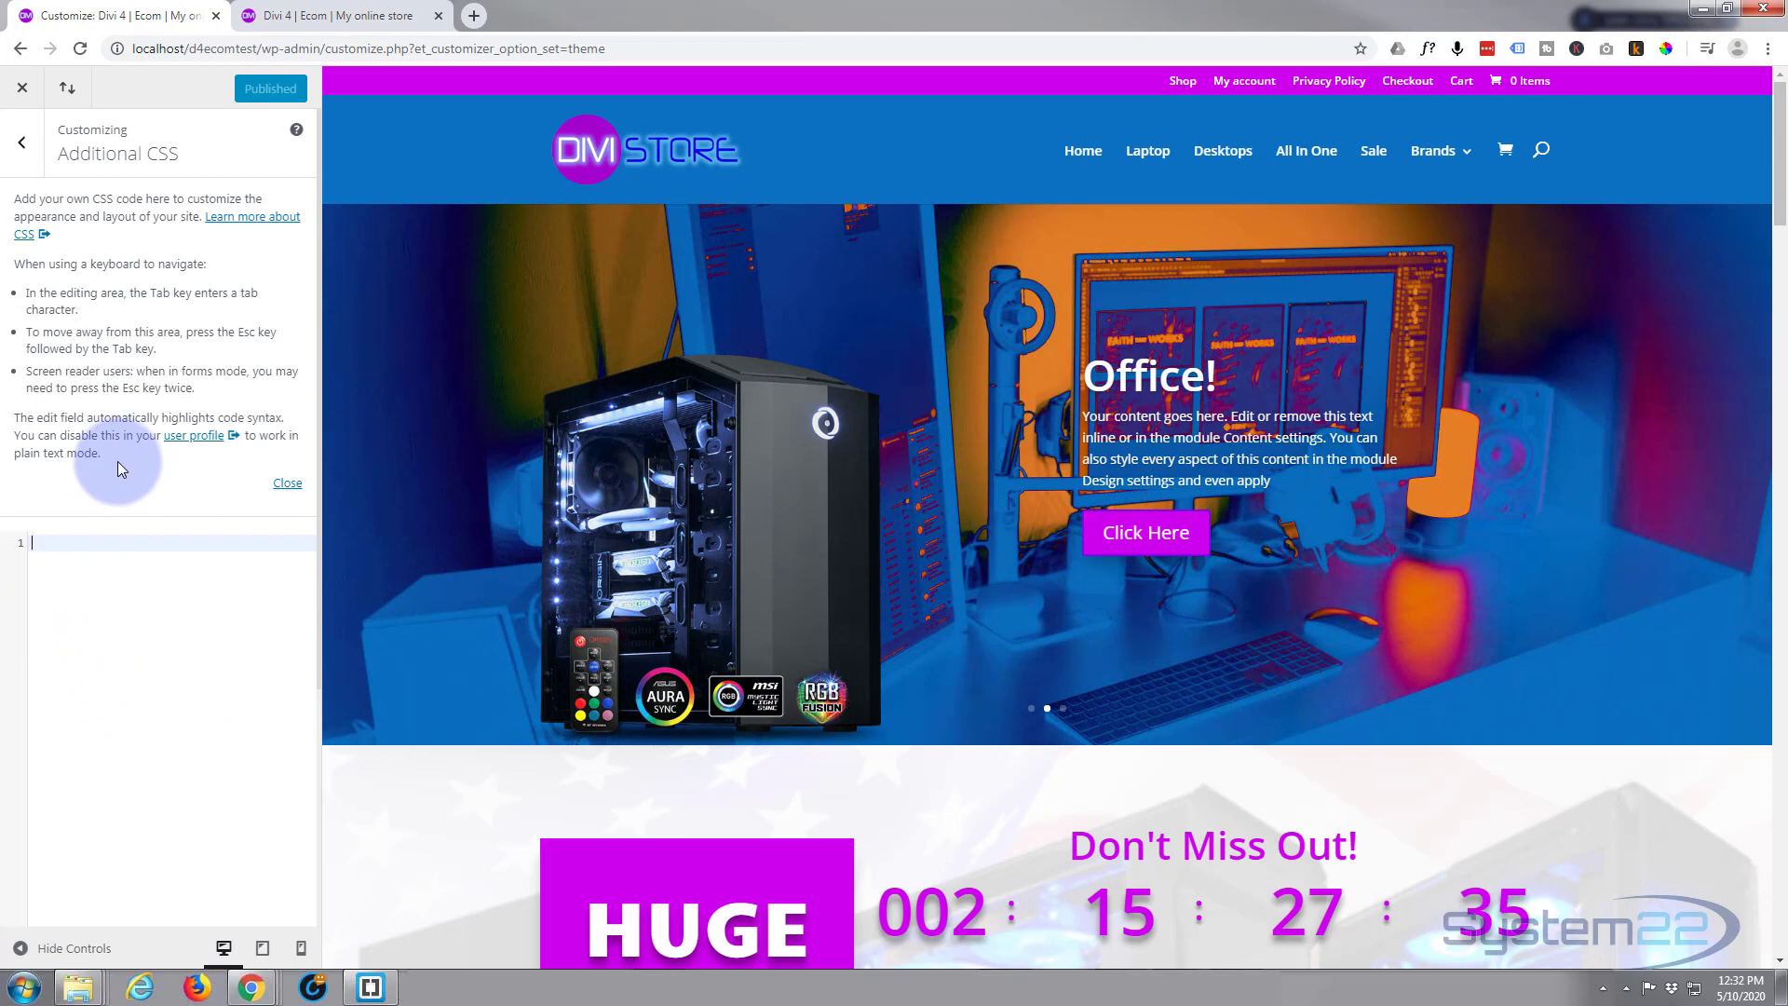
- Enter a /* Hide cart */ comment and an .et-cart-info { display:none; } rule
{"action": "type", "text": "/"}
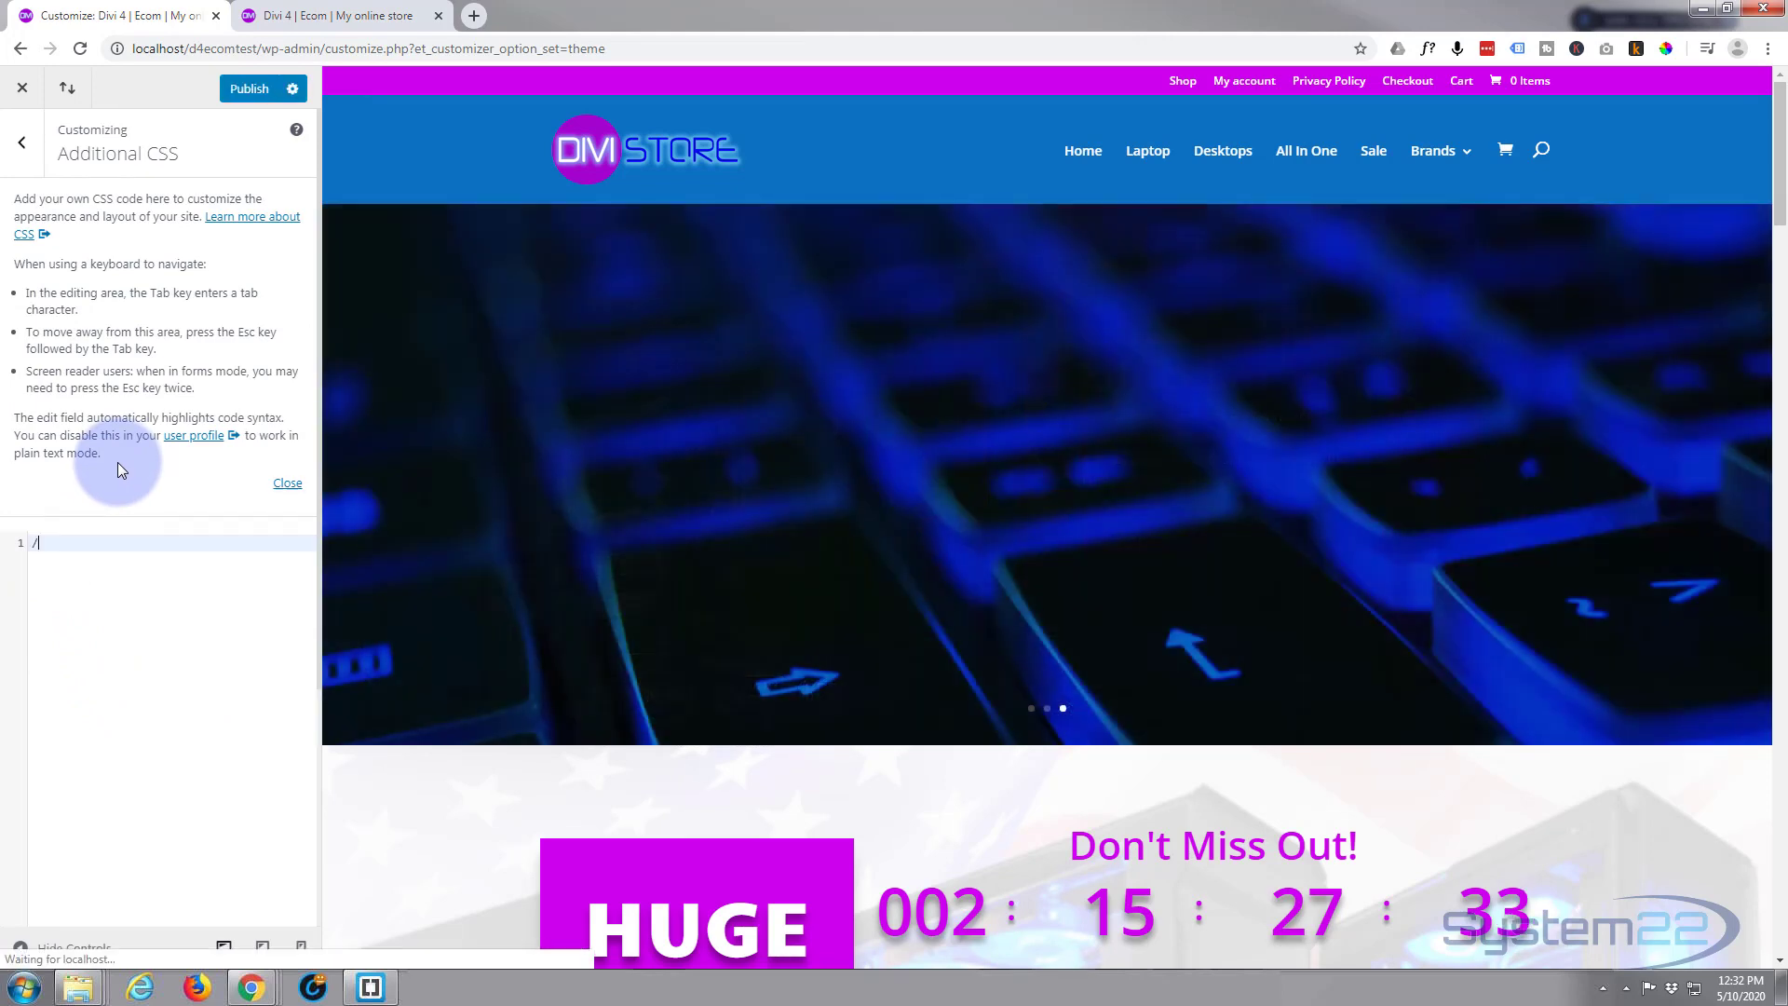
{"action": "type", "text": "**/"}
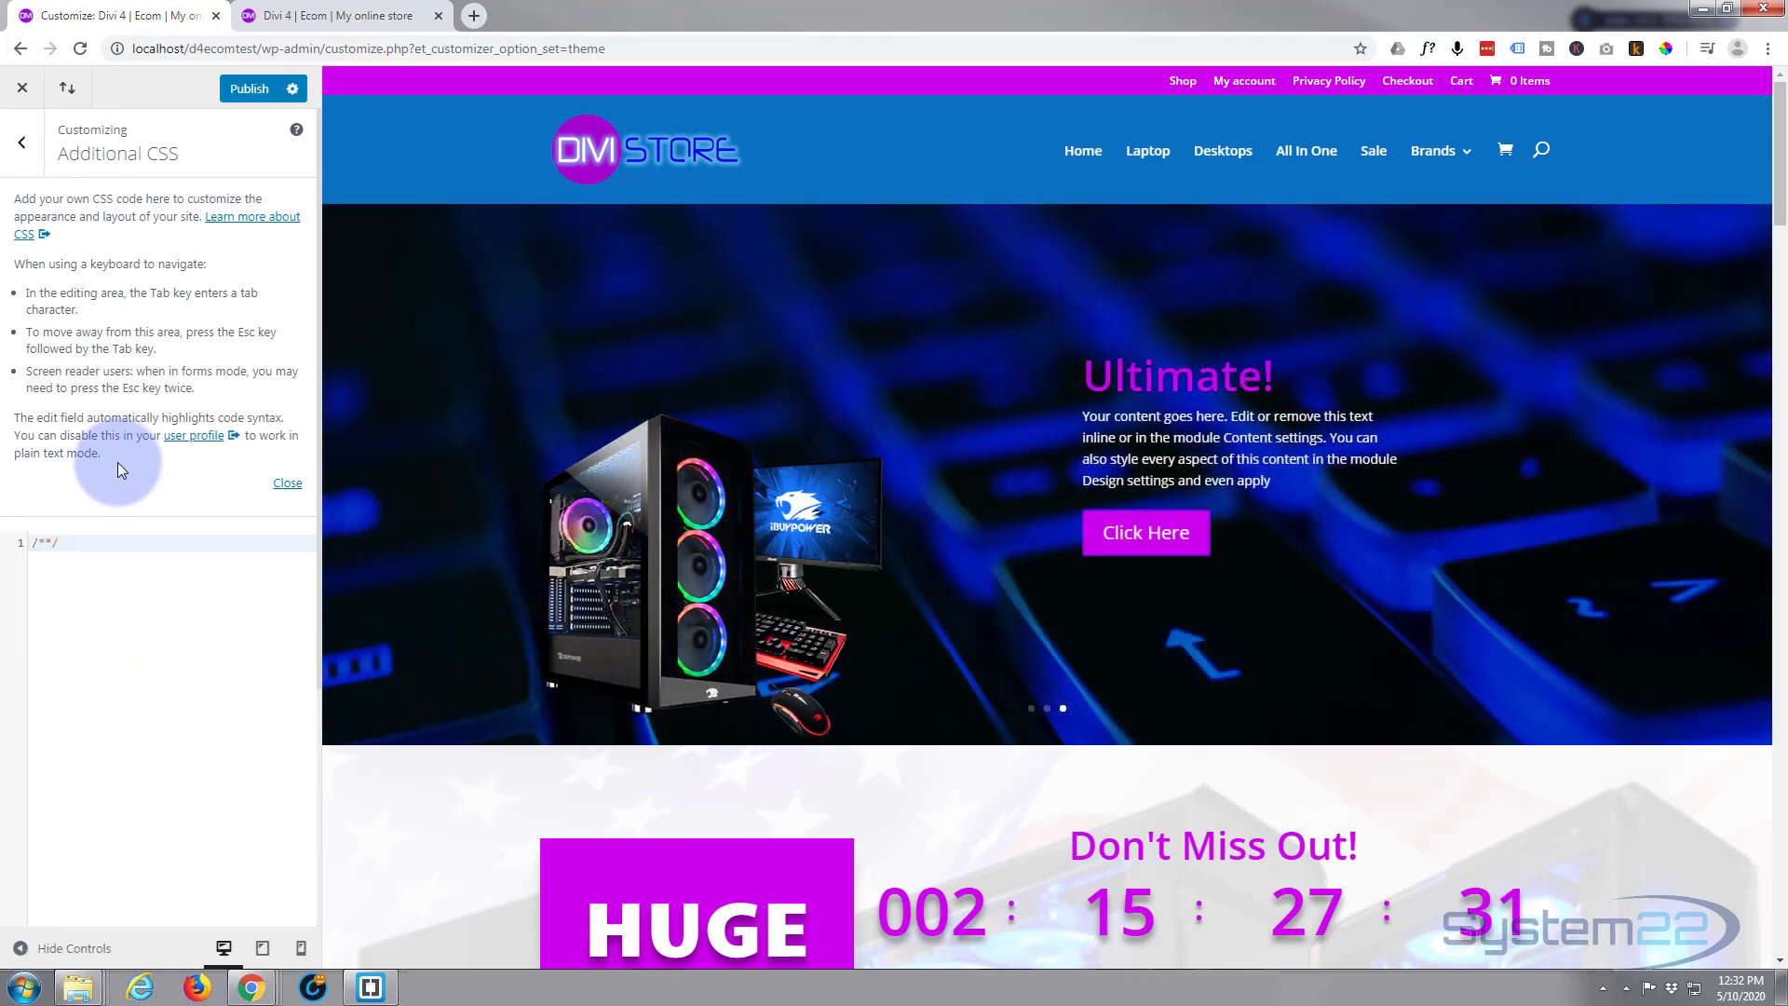
{"action": "key", "text": "Left"}
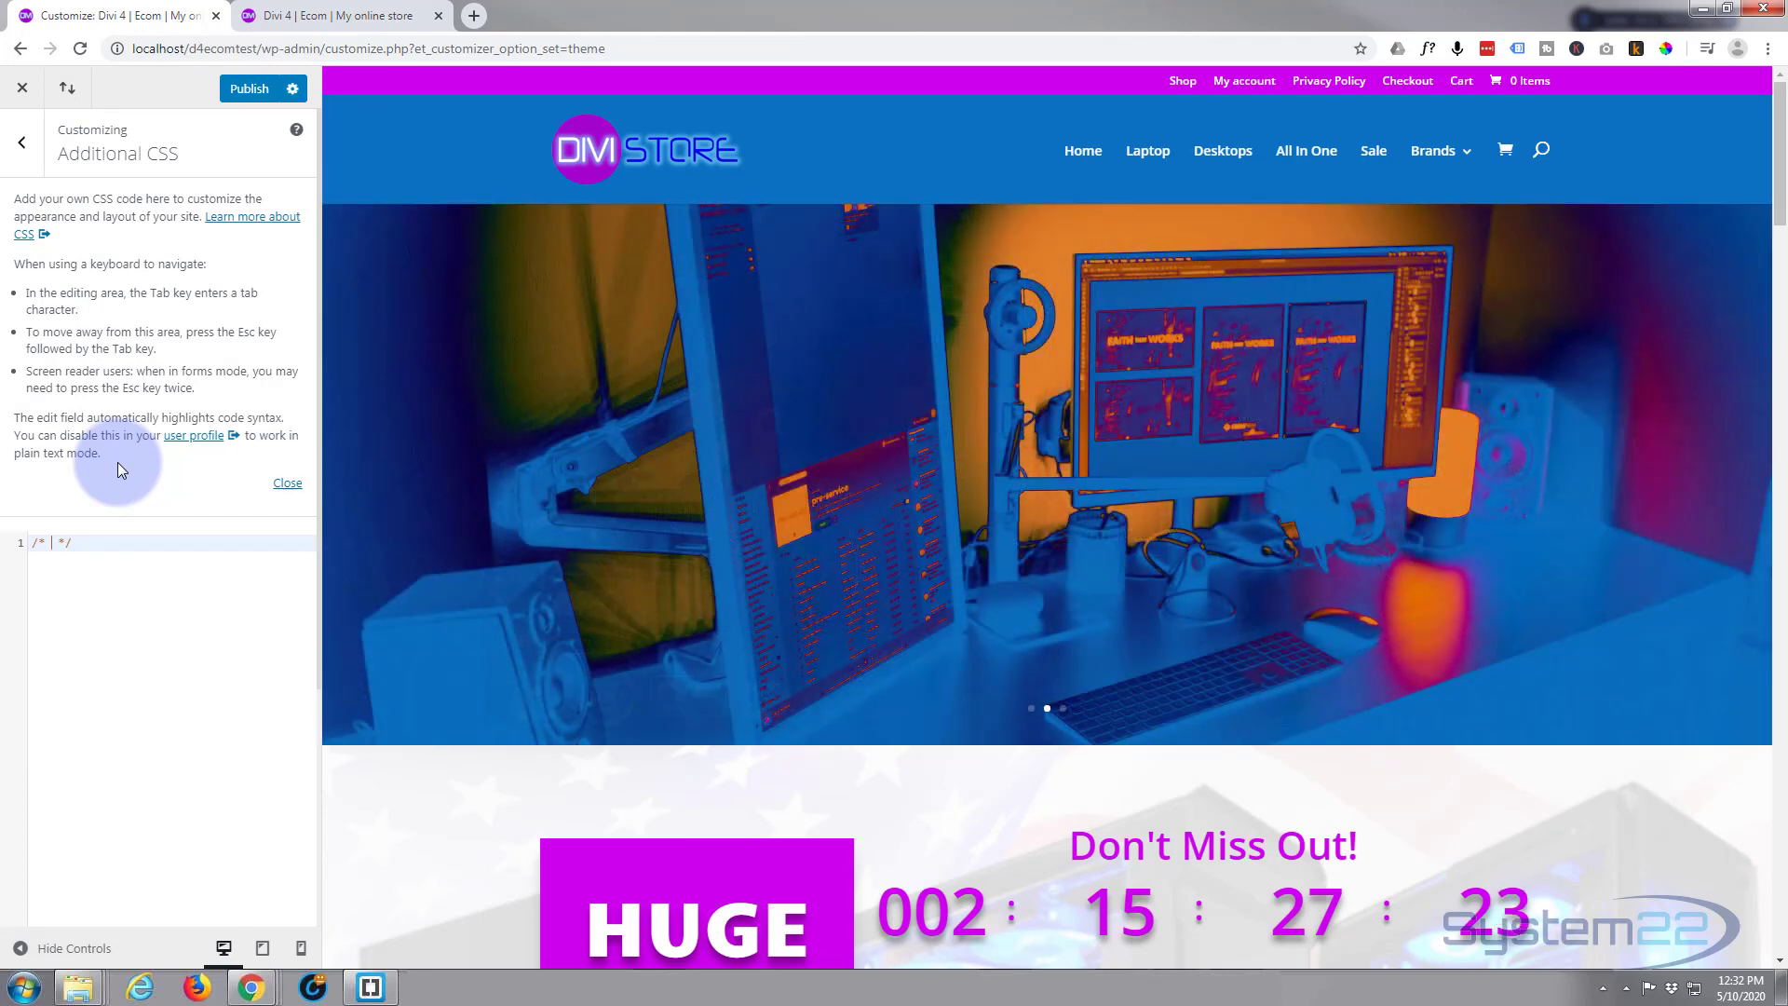
{"action": "type", "text": "Hide cart"}
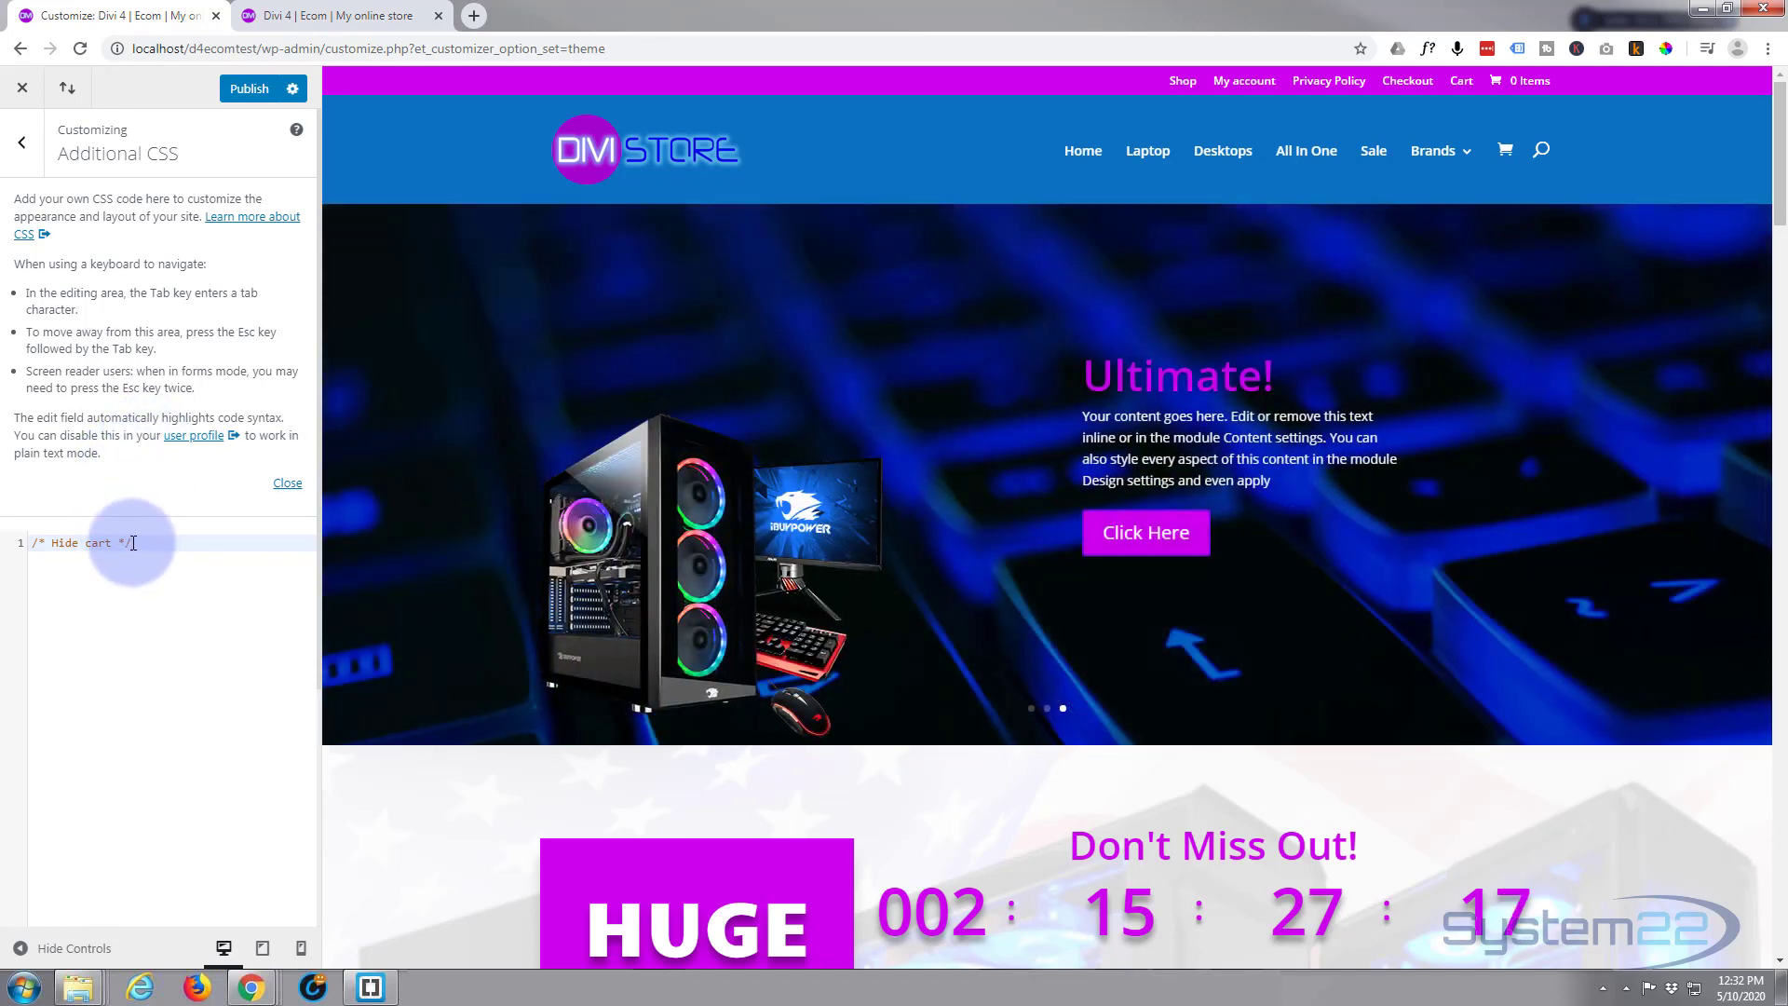
{"action": "key", "text": "Return"}
{"action": "key", "text": "Return"}
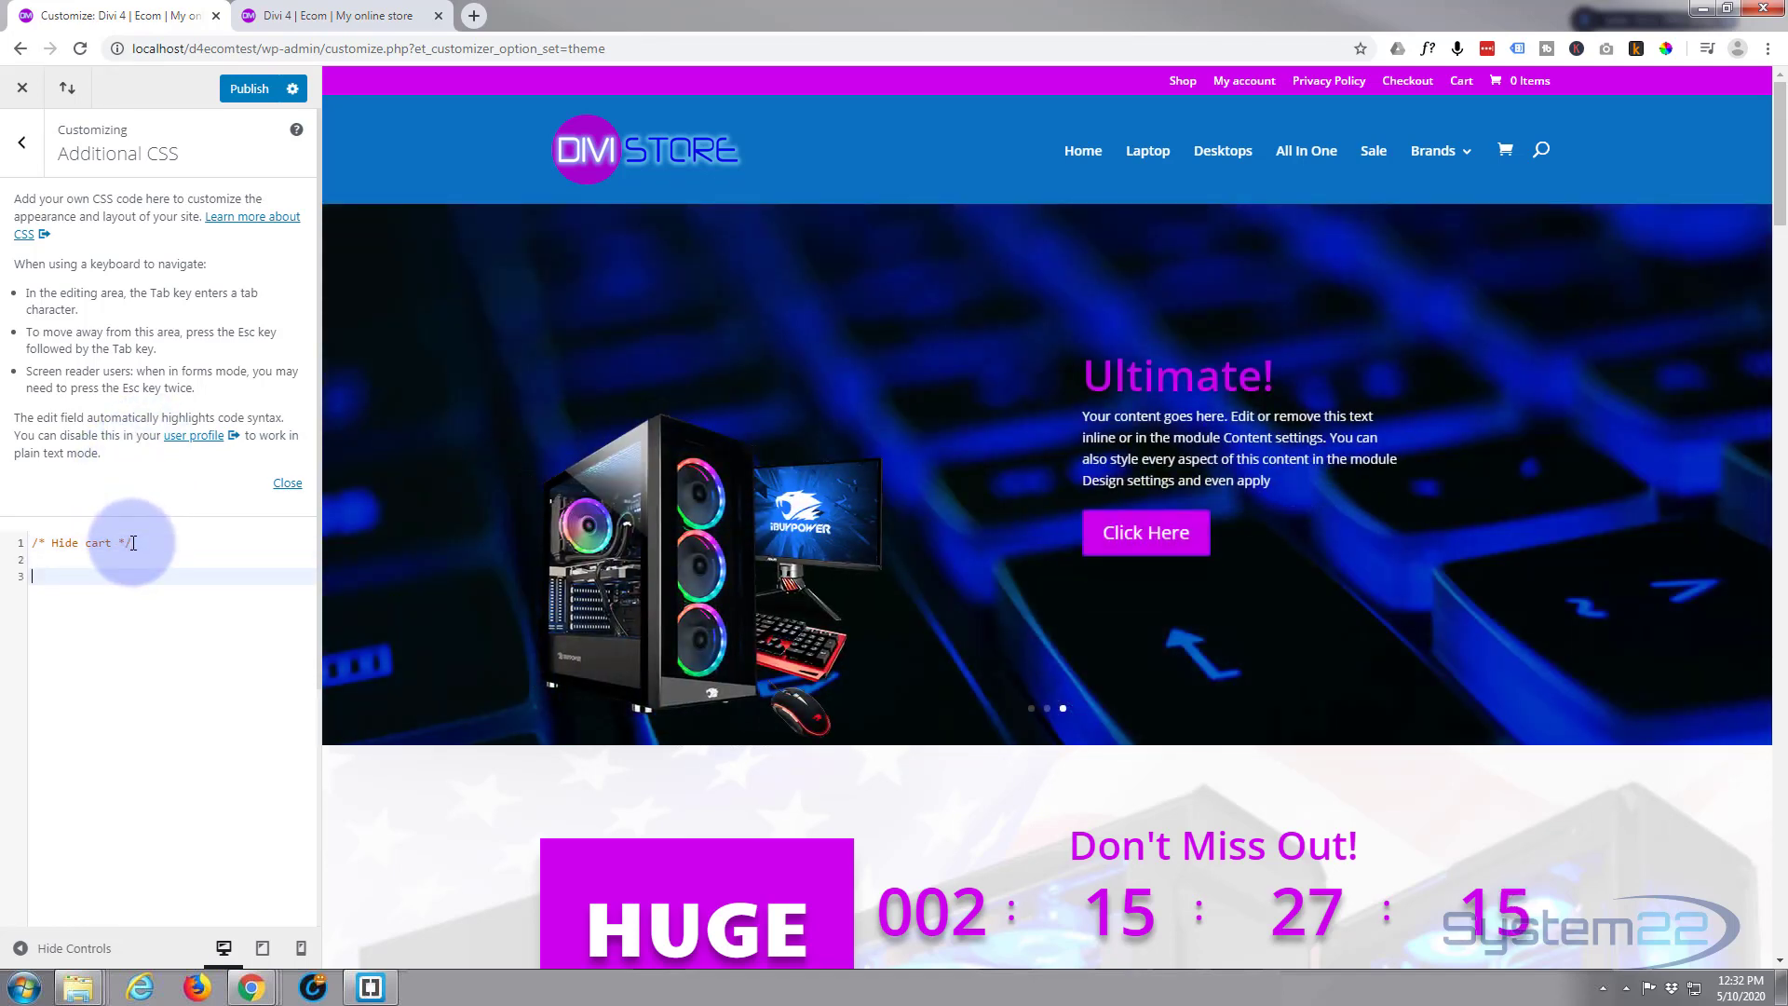
{"action": "type", "text": ".et-cart-info"}
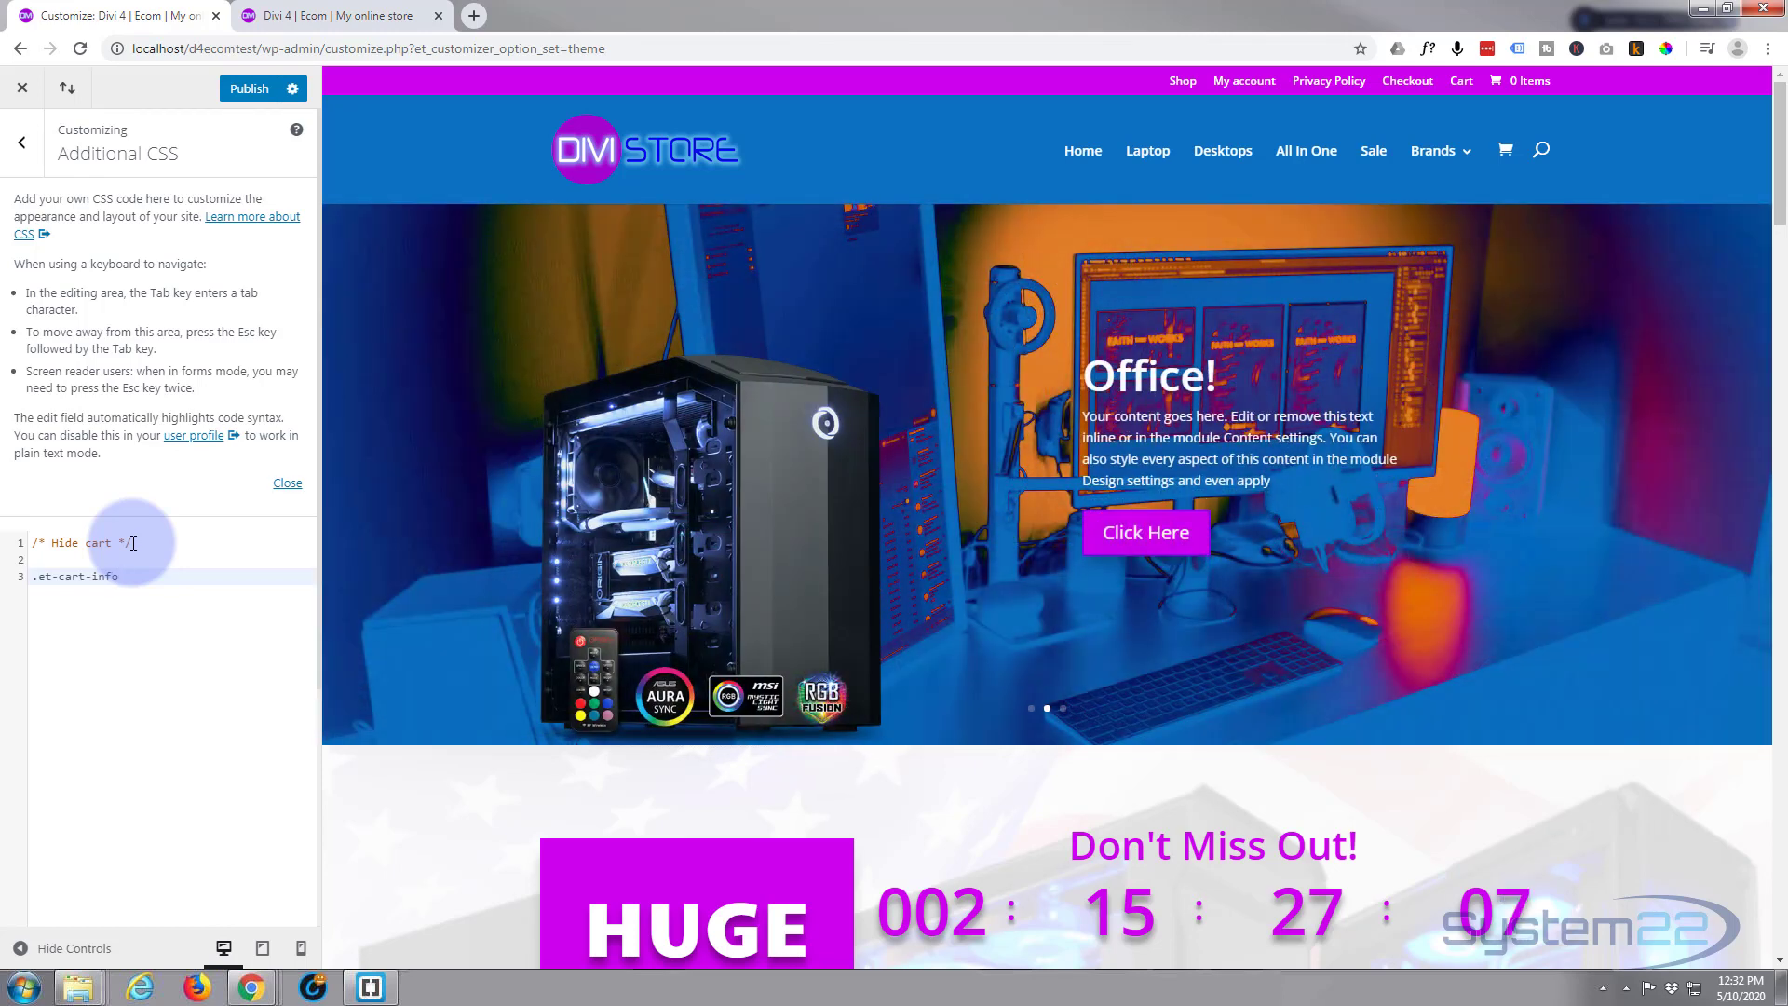
{"action": "type", "text": "{"}
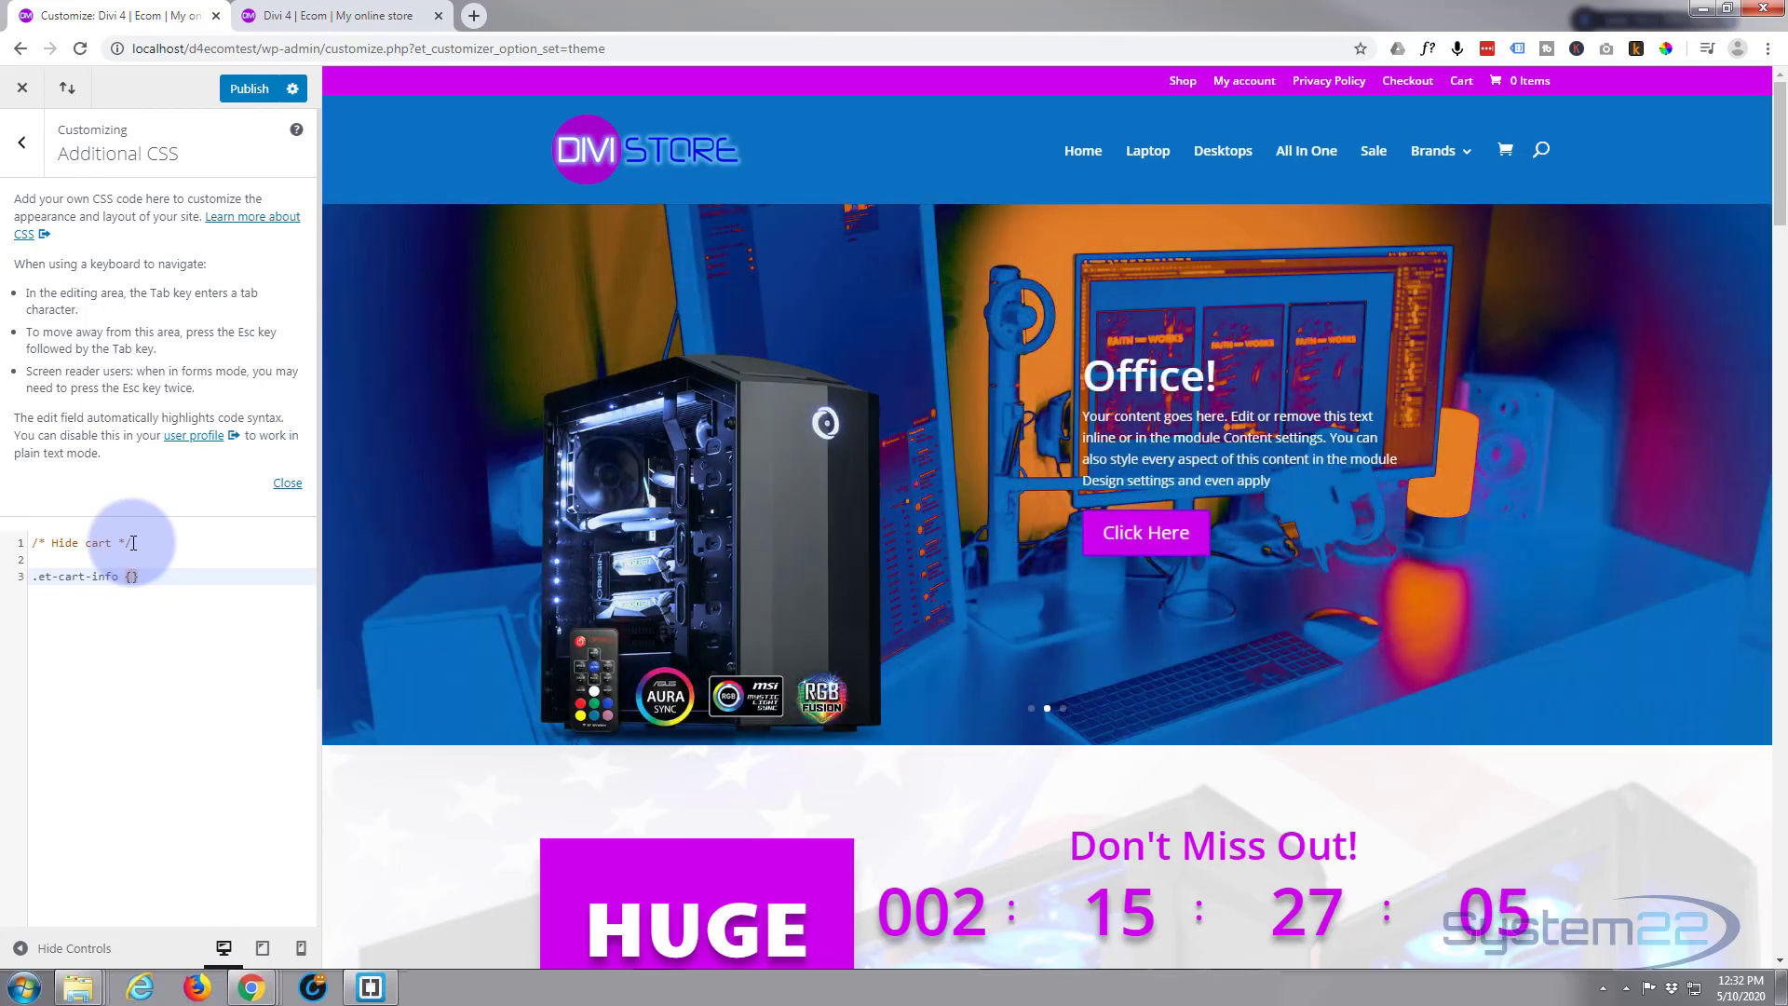
{"action": "key", "text": "Return"}
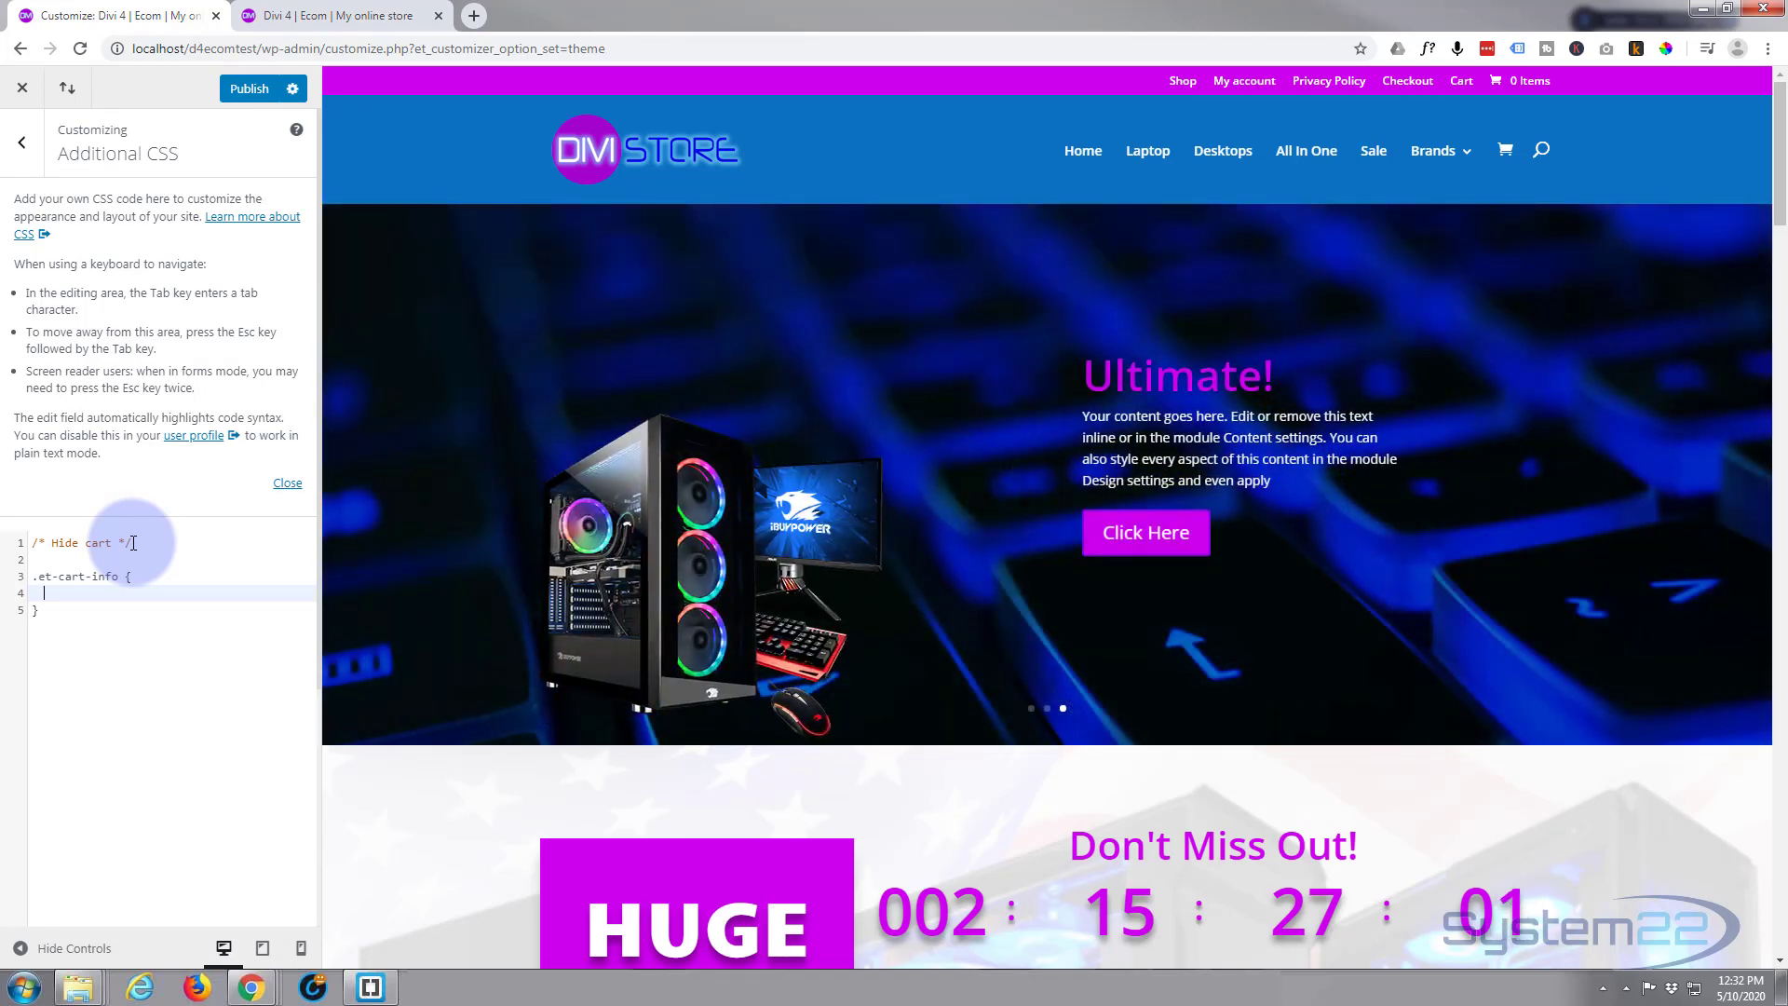
{"action": "type", "text": "display:non"}
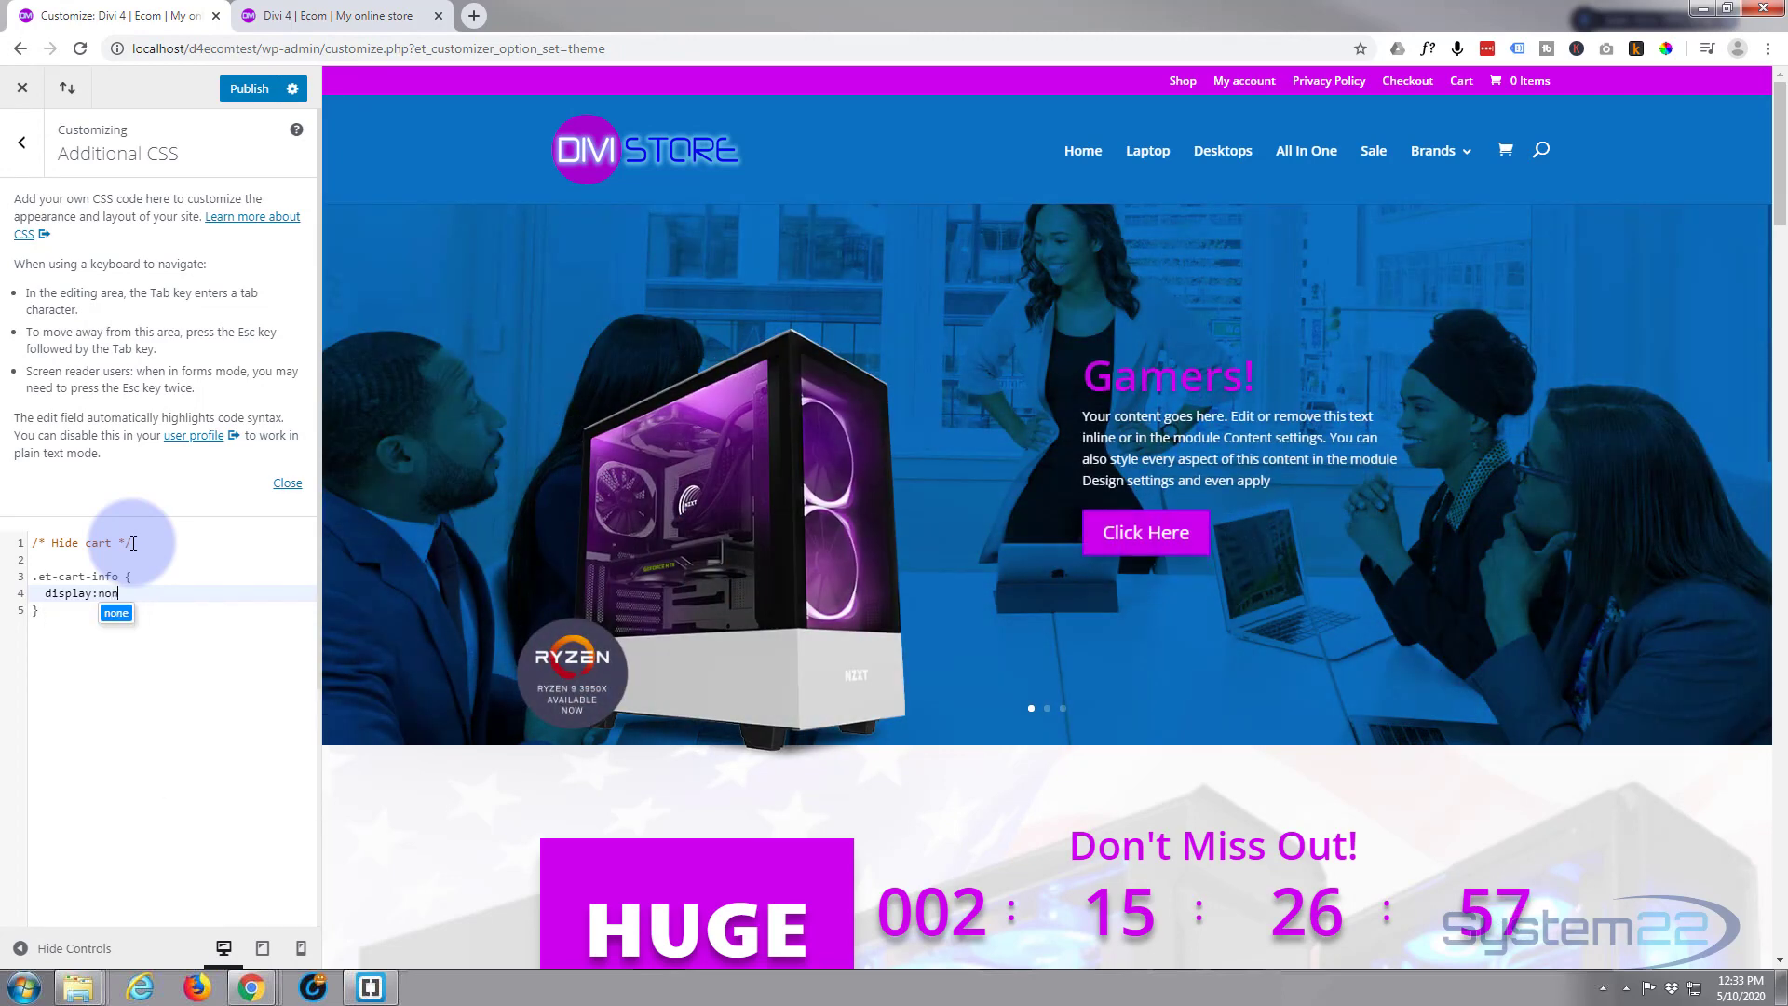
{"action": "type", "text": "e;"}
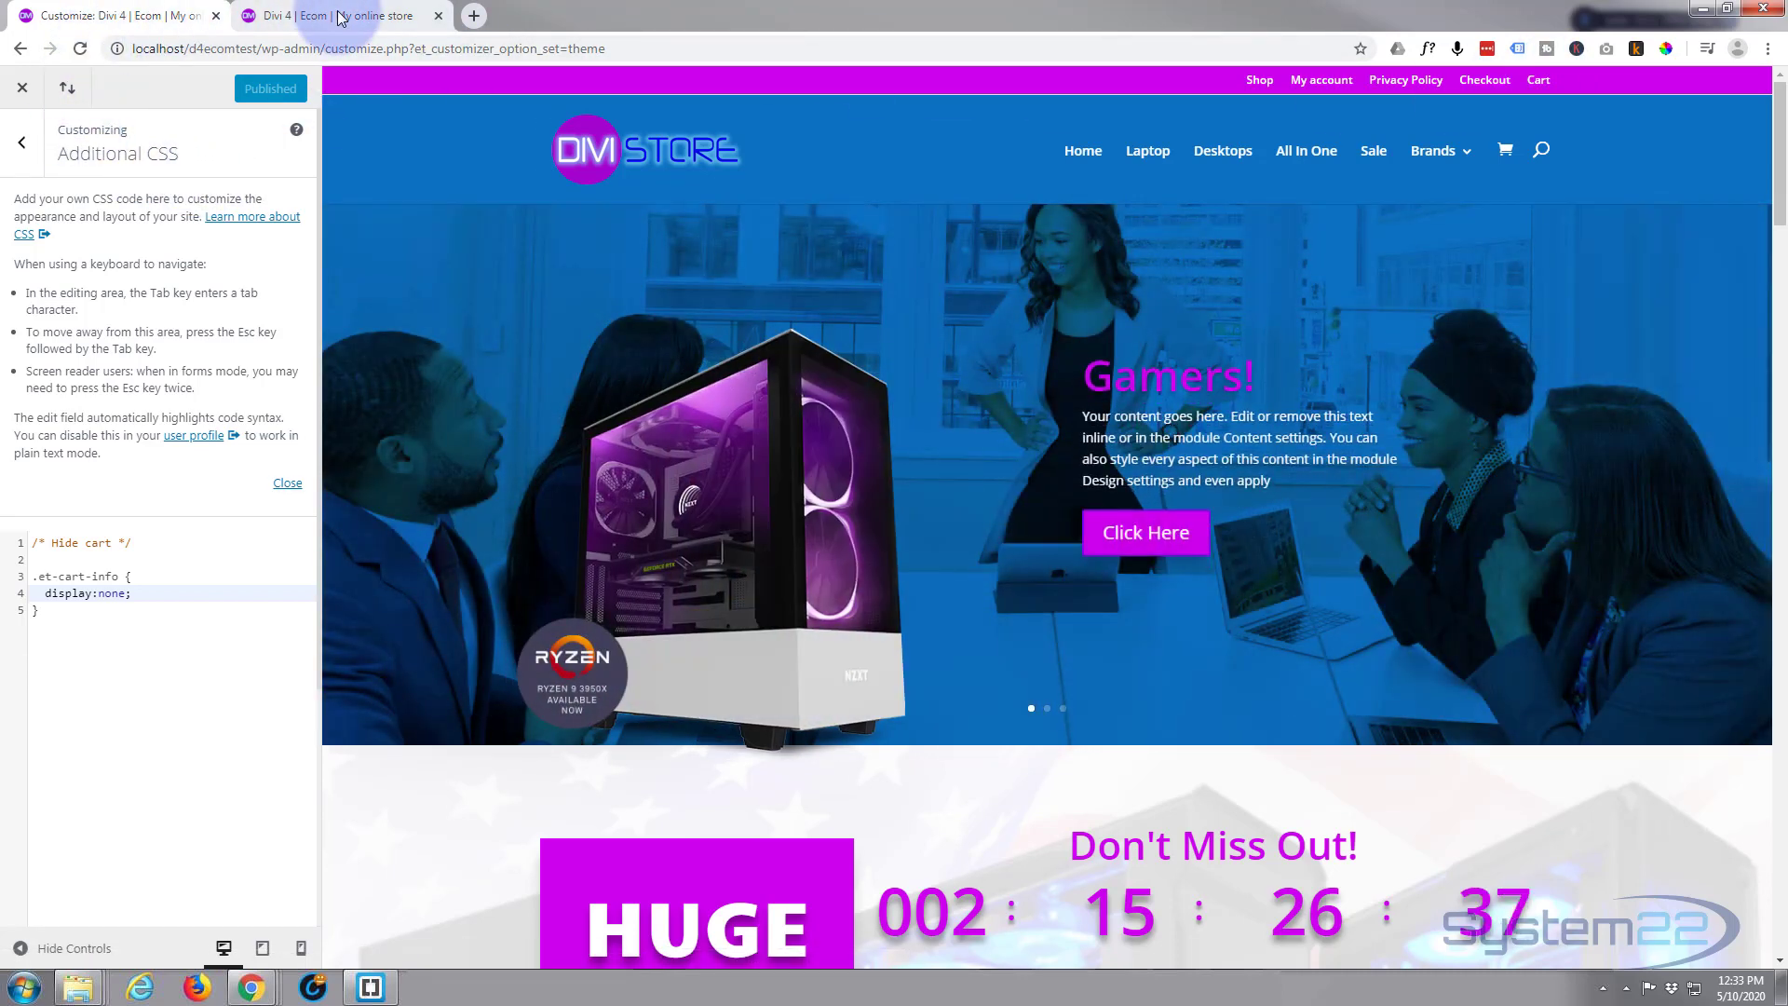
- Reload the storefront with DevTools closed and scroll to check the header cart count
{"action": "left_click", "coordinate": [342, 17]}
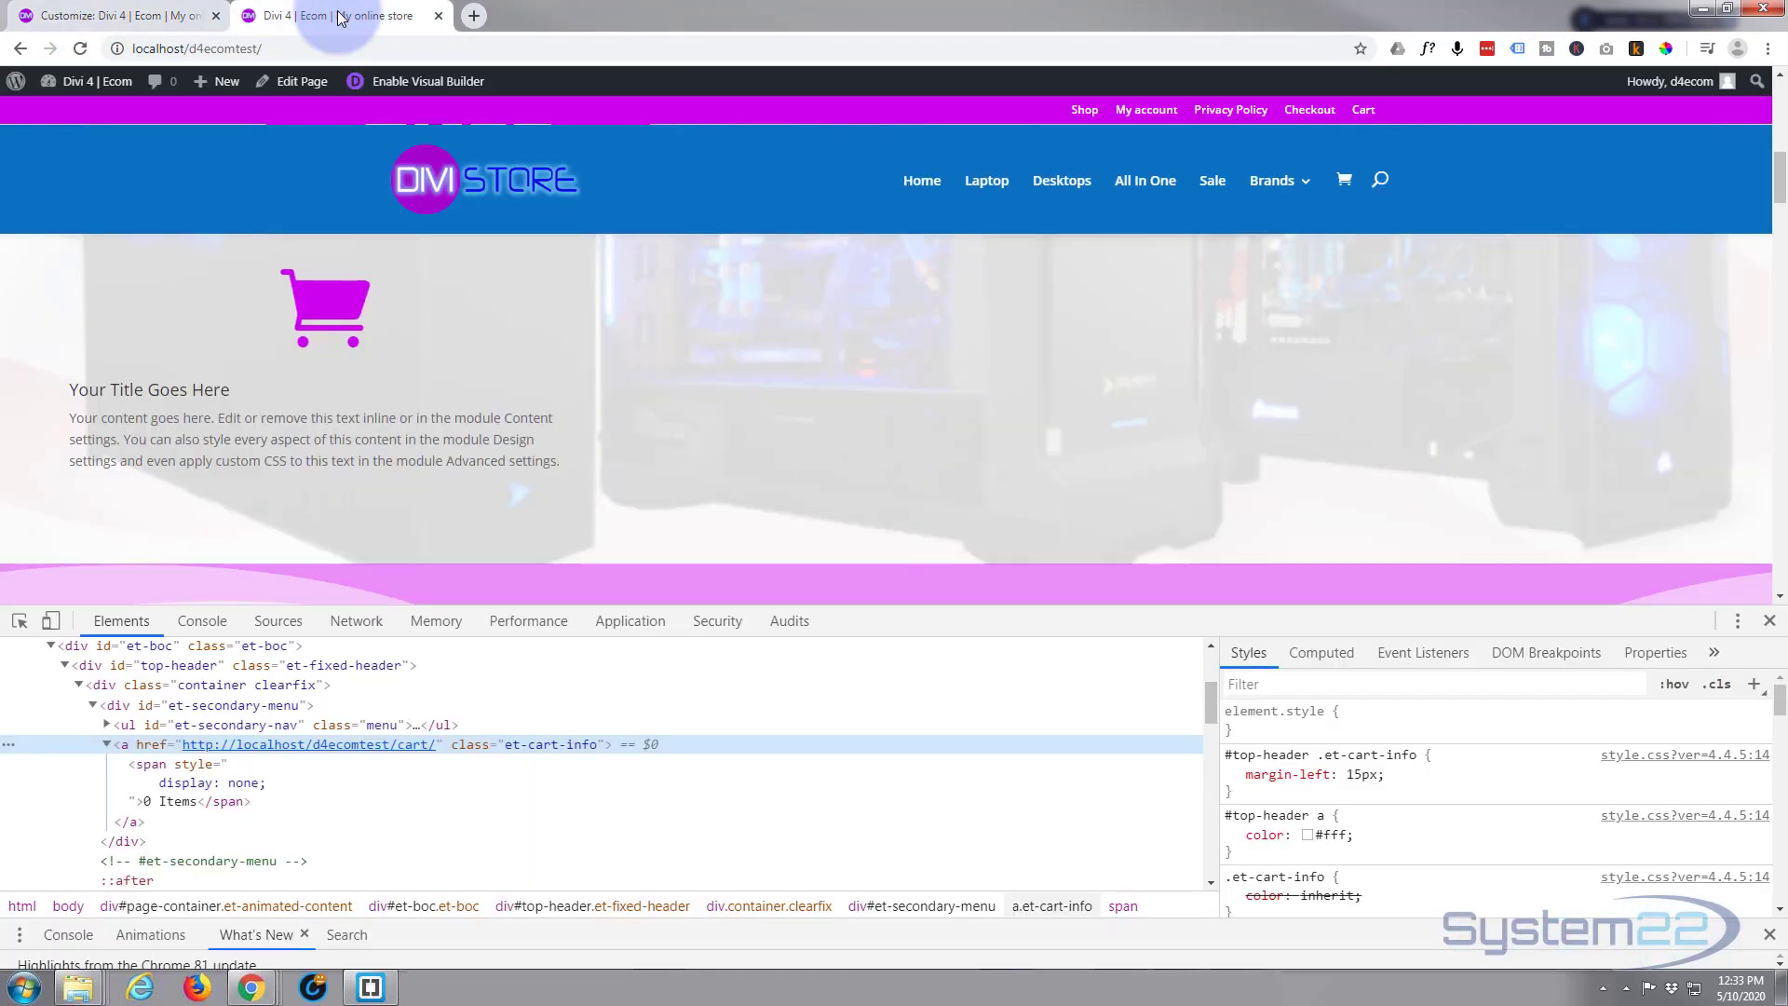
{"action": "left_click", "coordinate": [81, 50]}
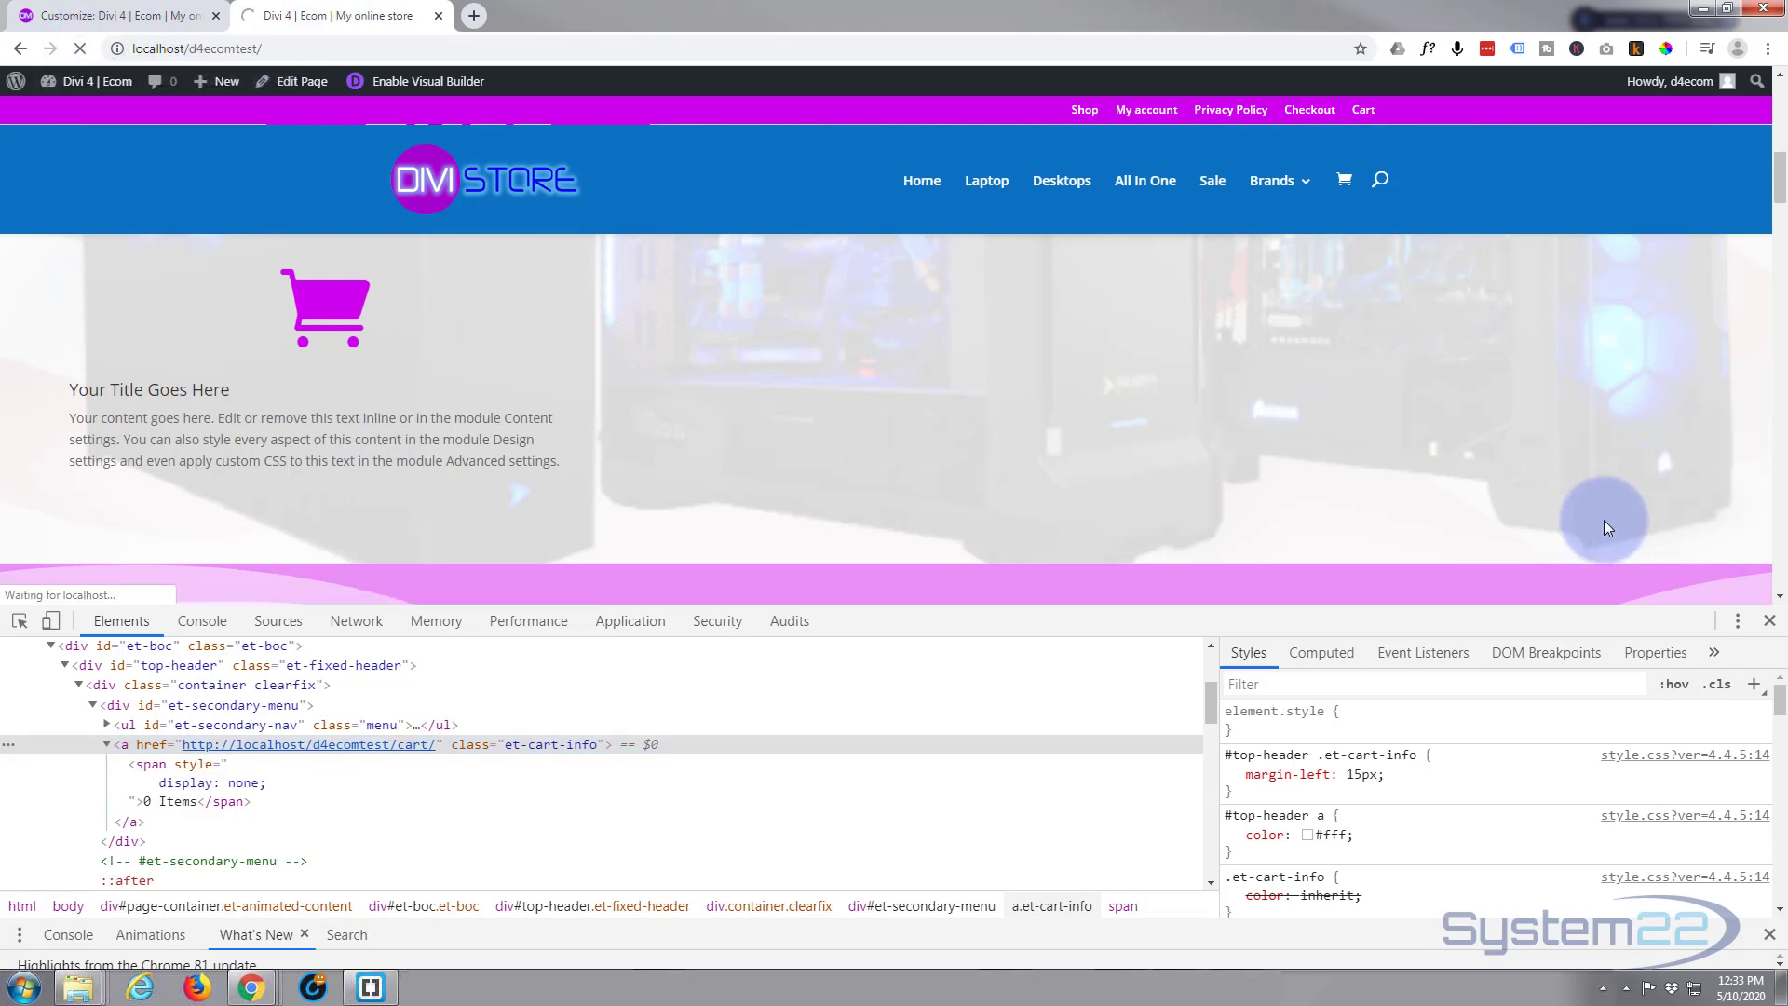
{"action": "left_click", "coordinate": [1770, 621]}
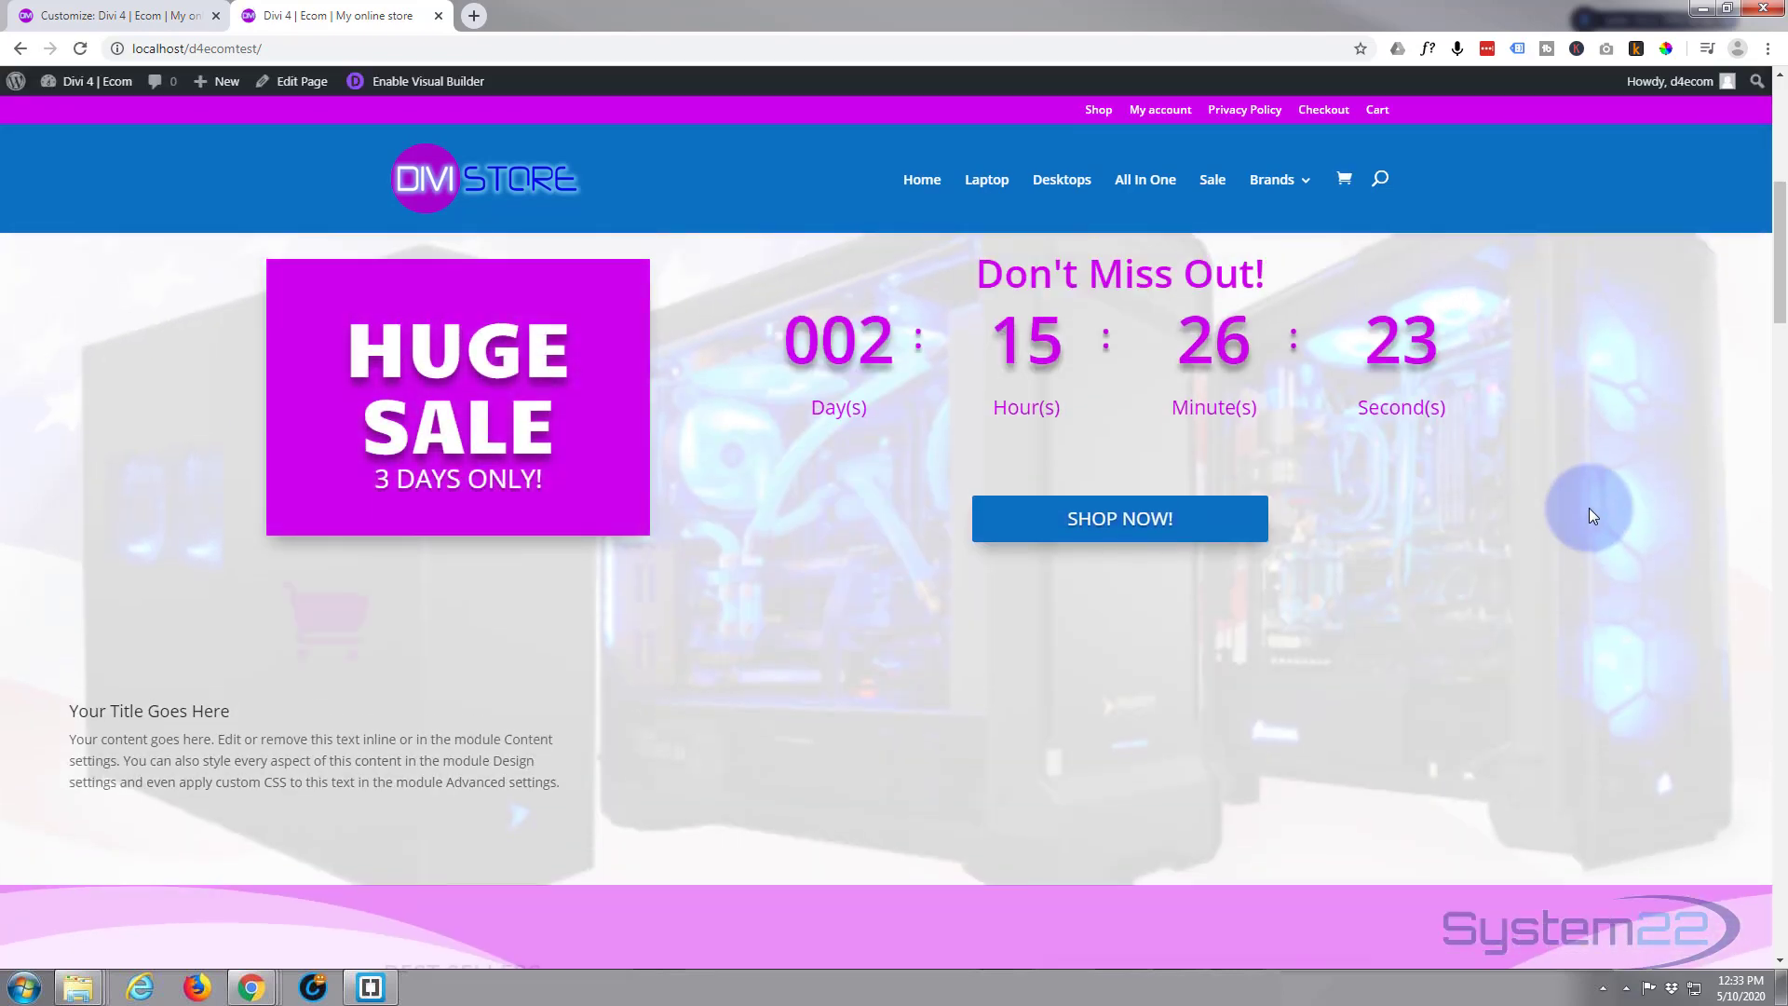
{"action": "scroll", "coordinate": [1589, 507], "scroll_direction": "up", "scroll_amount": 5}
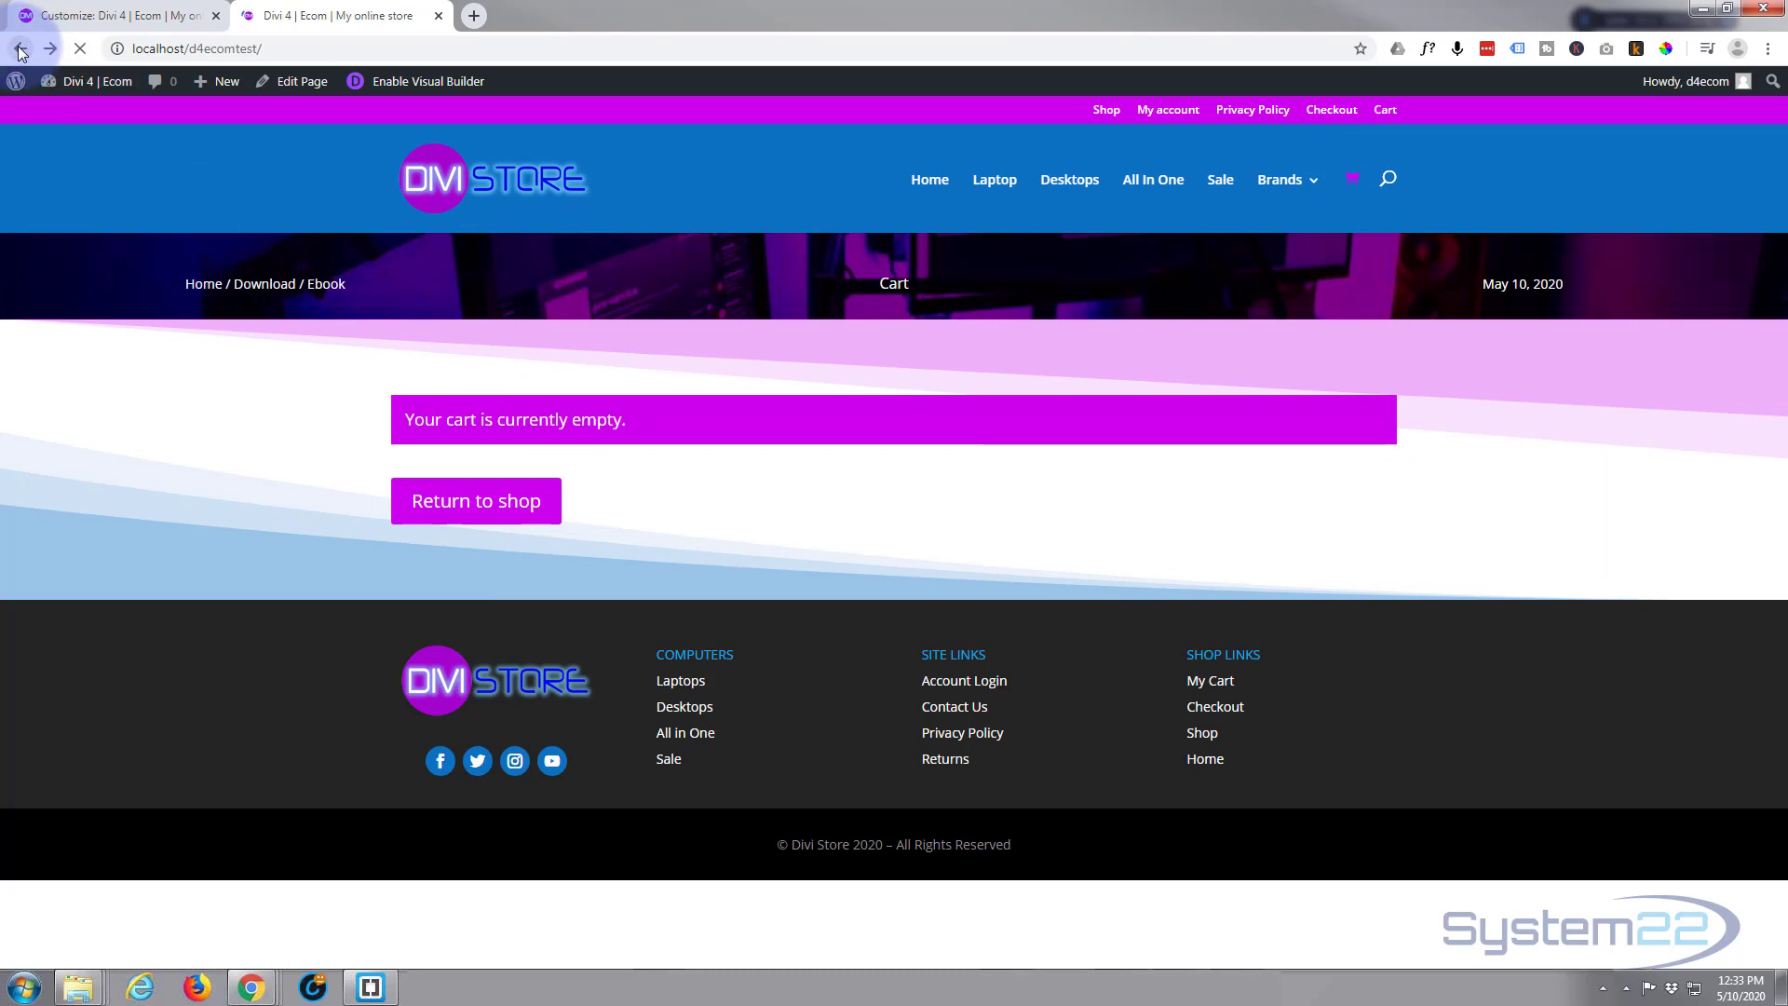
{"action": "scroll", "coordinate": [479, 468], "scroll_direction": "down", "scroll_amount": 4}
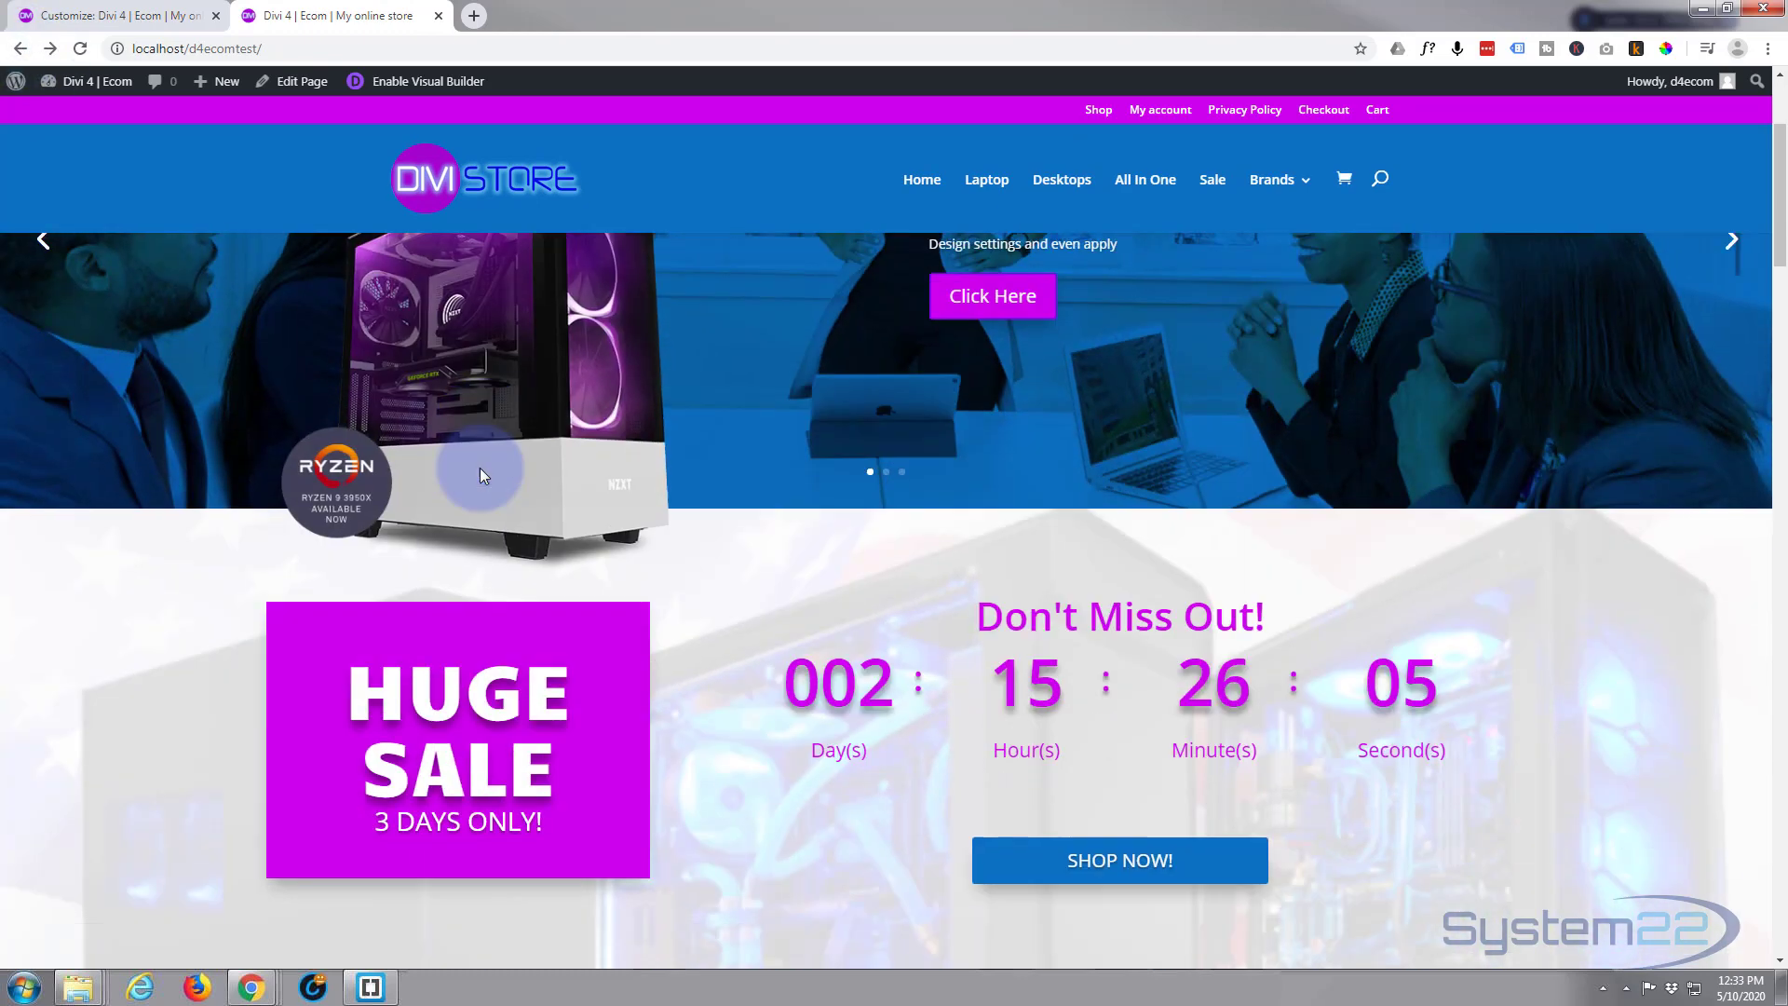
{"action": "scroll", "coordinate": [479, 384], "scroll_direction": "up", "scroll_amount": 4}
{"action": "scroll", "coordinate": [438, 131], "scroll_direction": "up", "scroll_amount": 1}
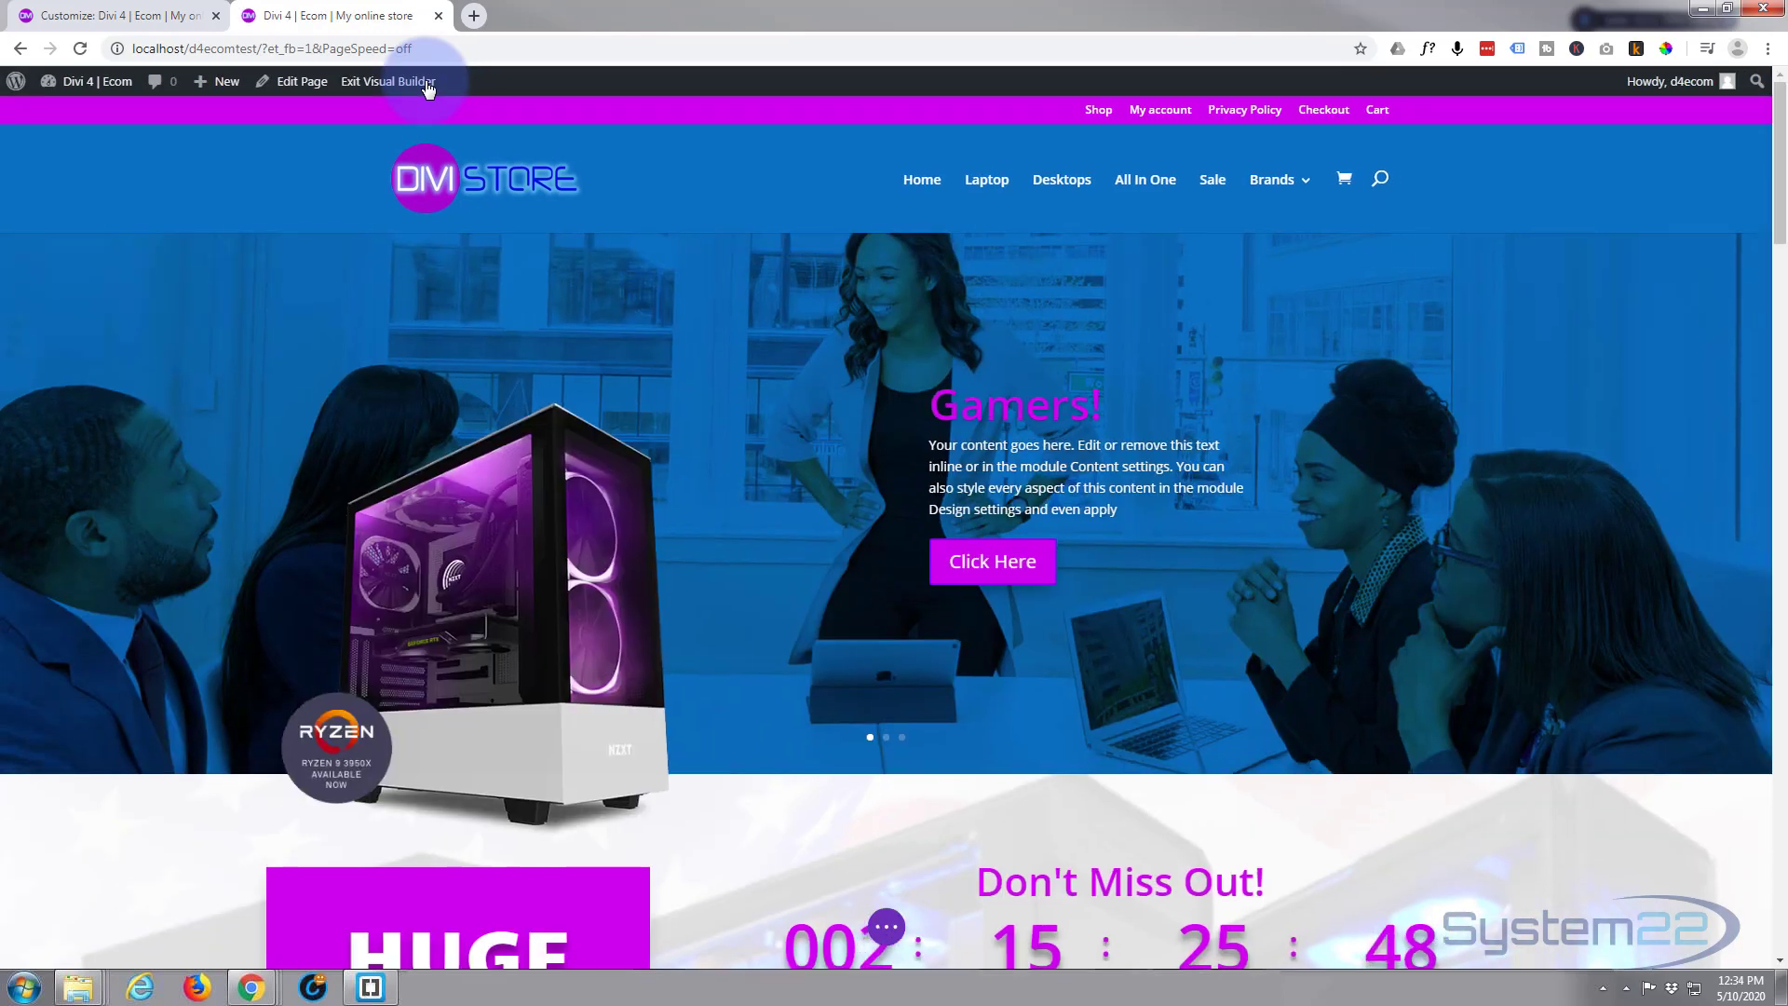
- In the Visual Builder, delete the magenta cart blurb under the HUGE SALE box, then exit
{"action": "left_click", "coordinate": [428, 84]}
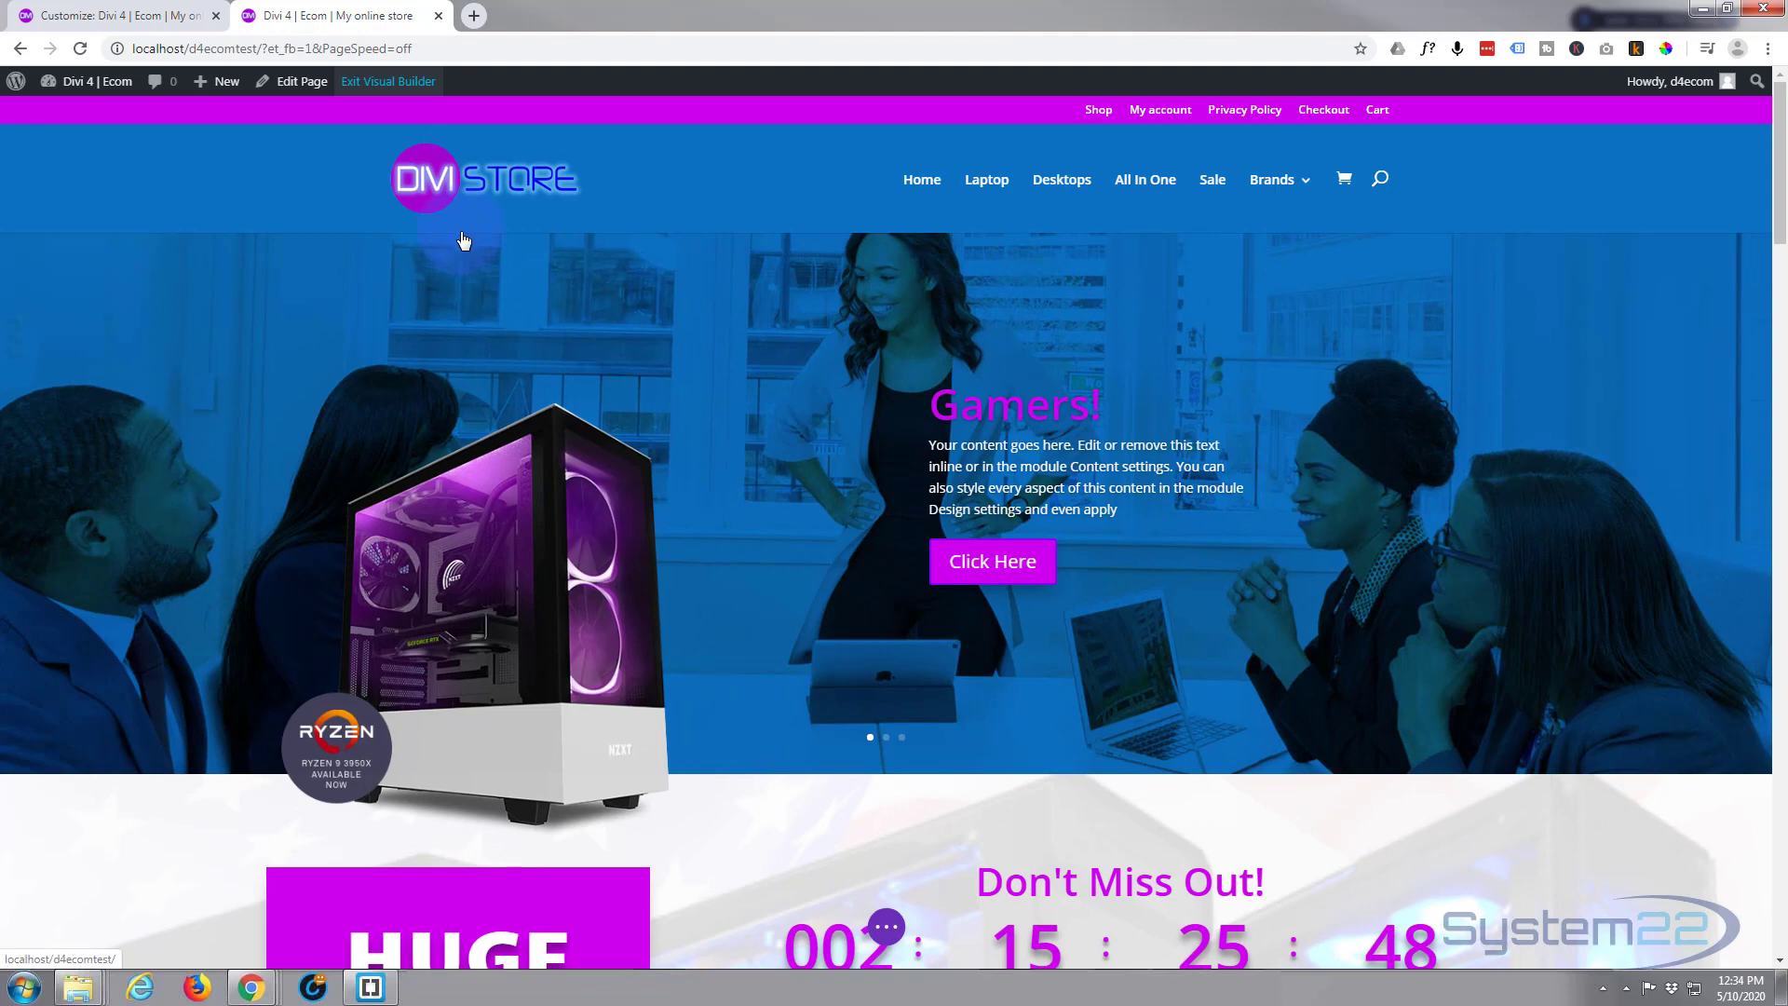
{"action": "scroll", "coordinate": [463, 240], "scroll_direction": "down", "scroll_amount": 9}
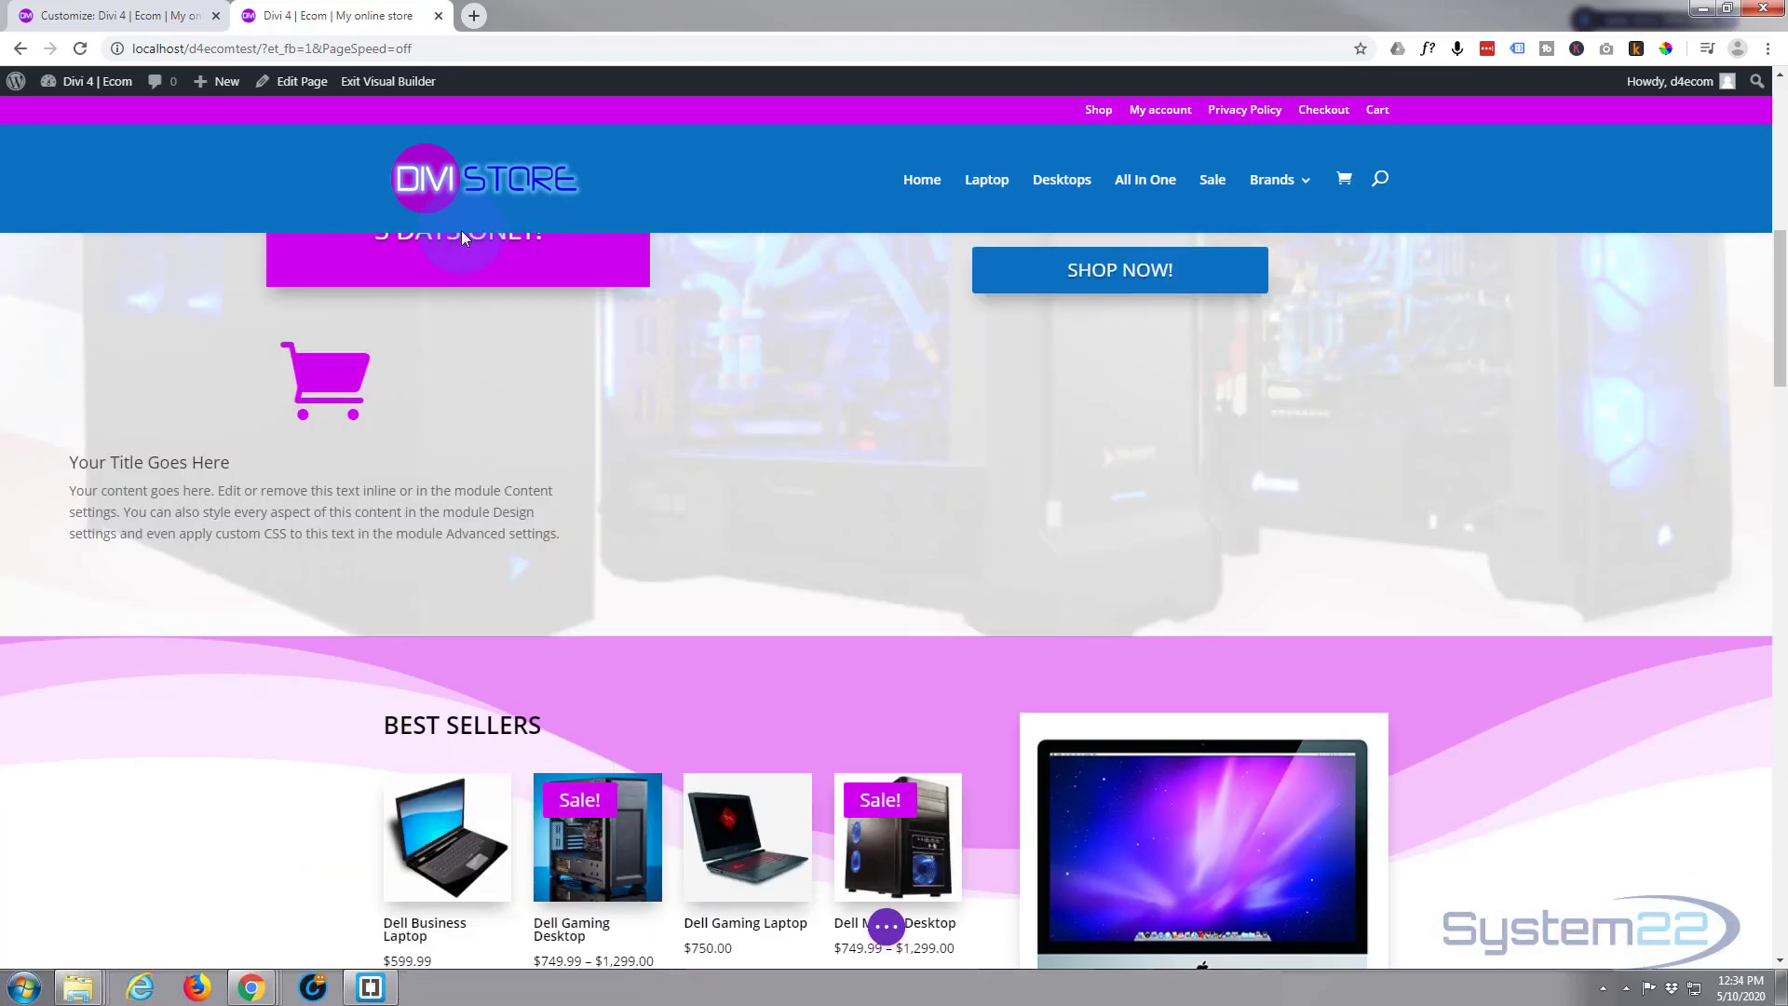
{"action": "scroll", "coordinate": [463, 239], "scroll_direction": "up", "scroll_amount": 1}
{"action": "mouse_move", "coordinate": [354, 633]}
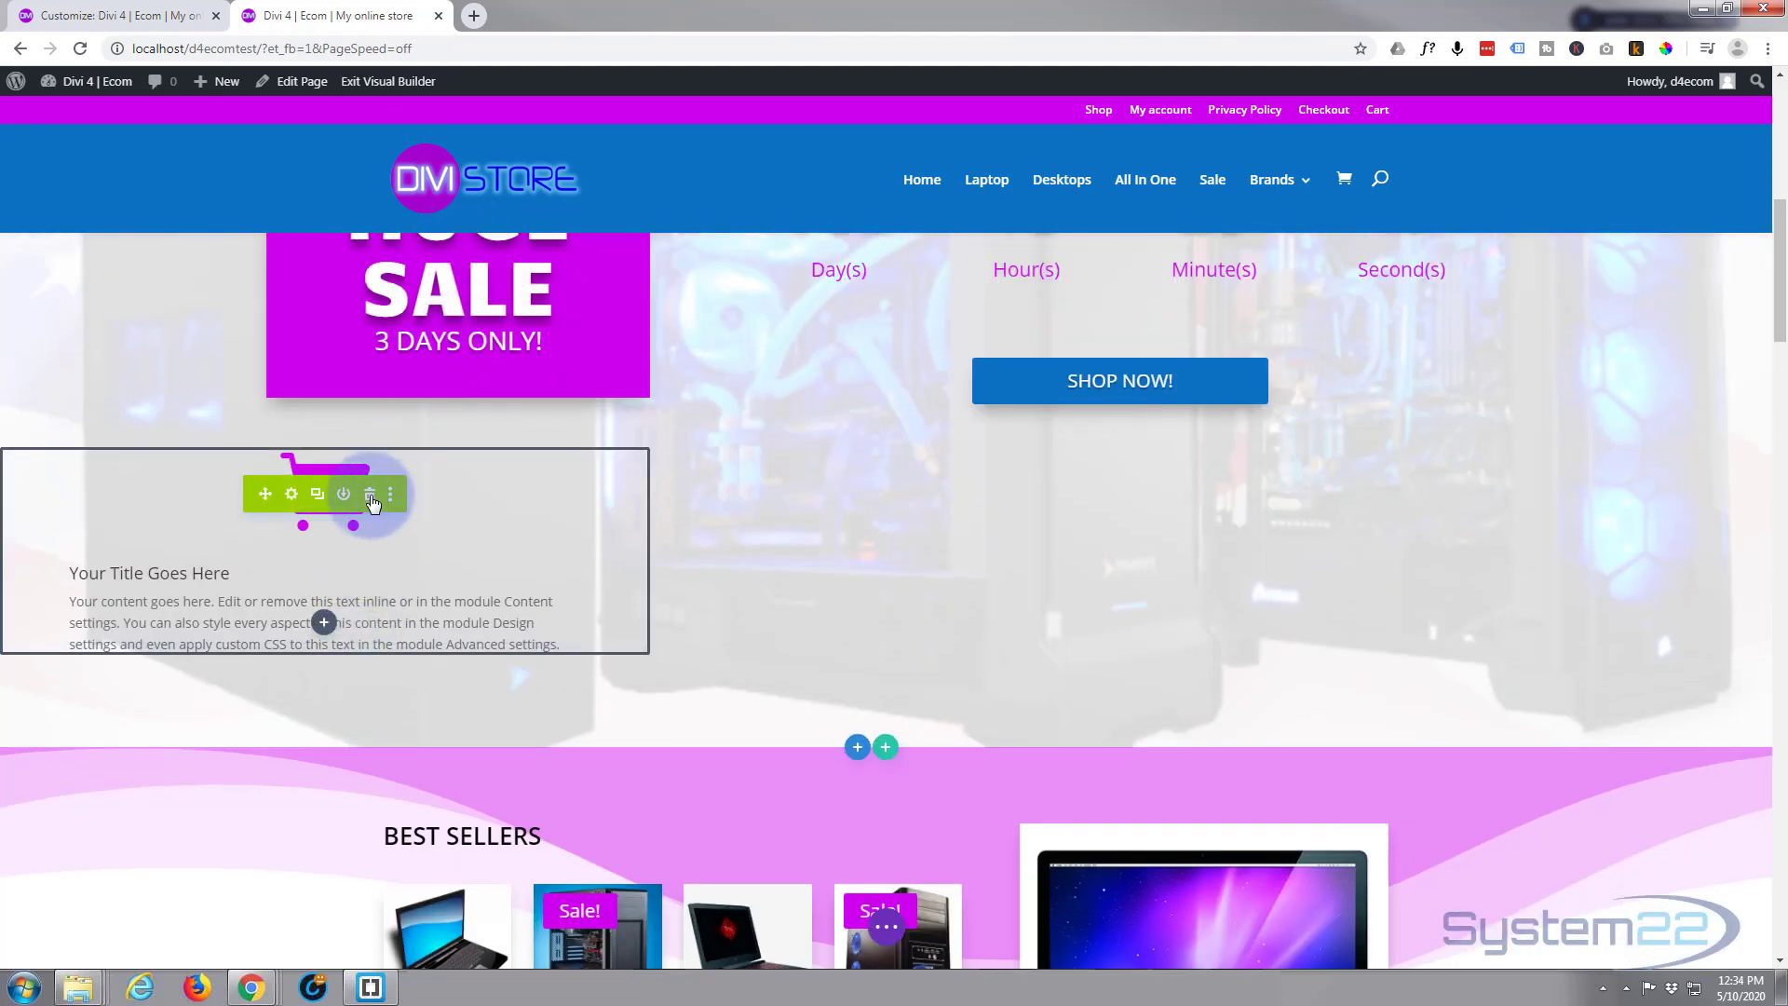
{"action": "left_click", "coordinate": [371, 501]}
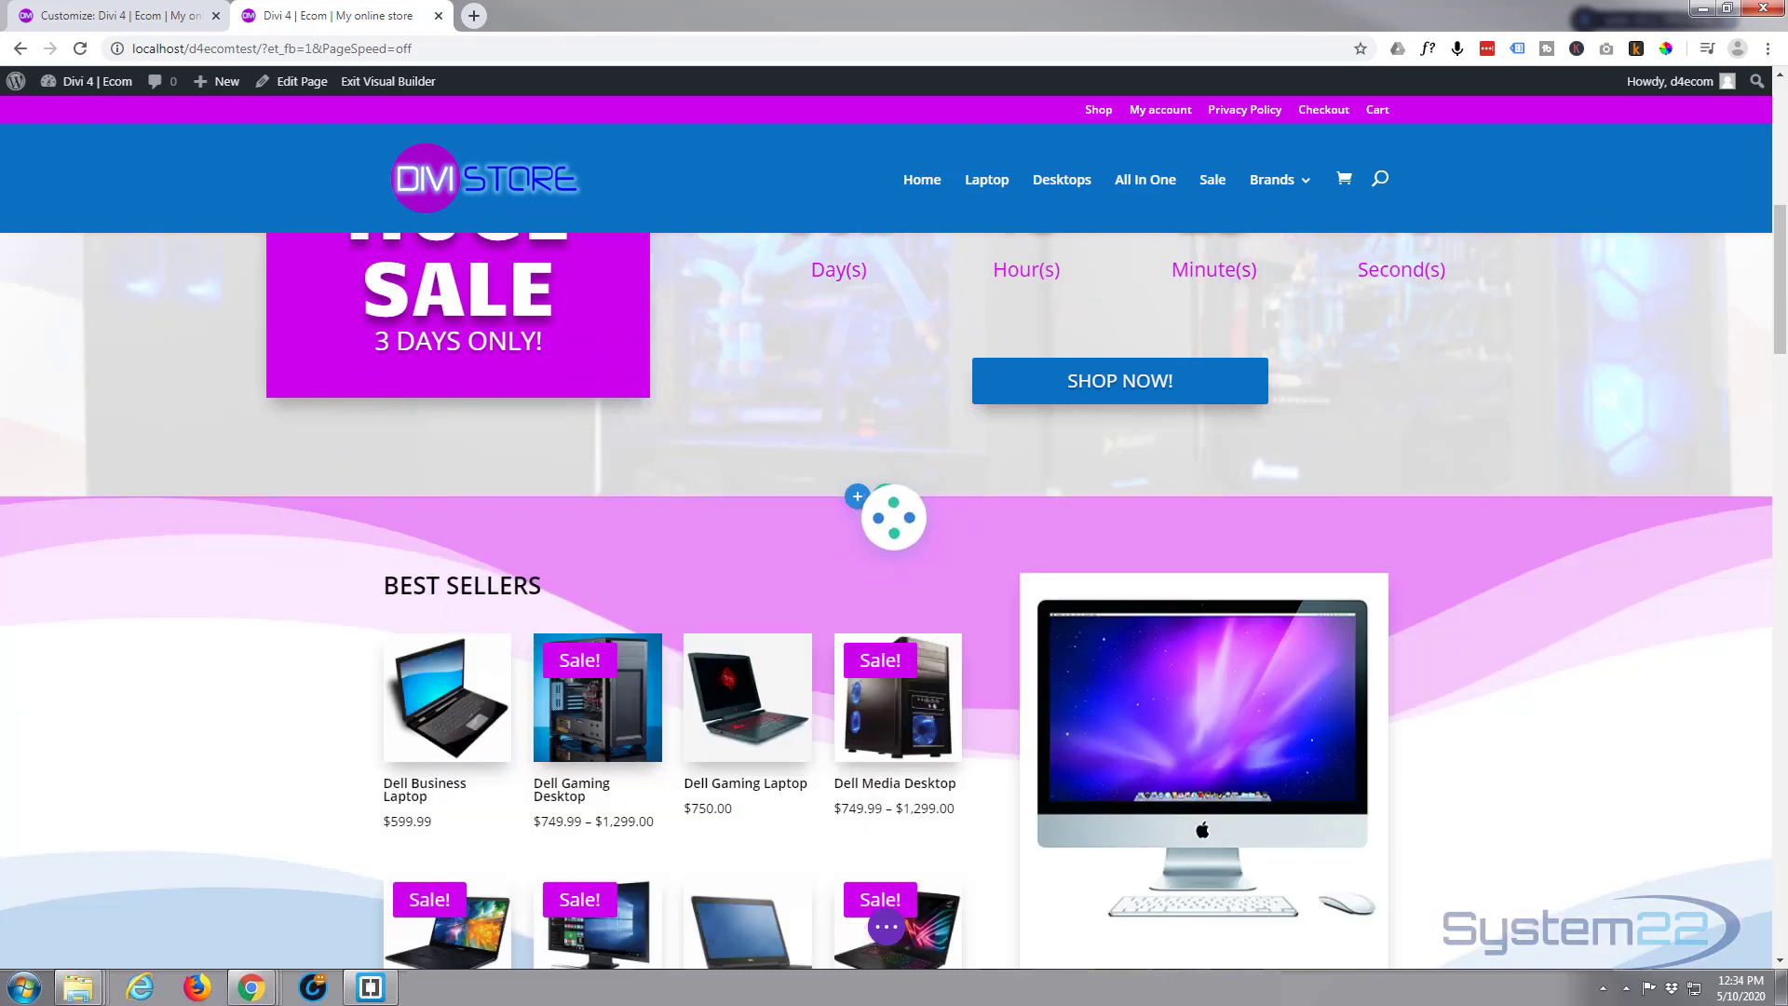
{"action": "left_click", "coordinate": [887, 928]}
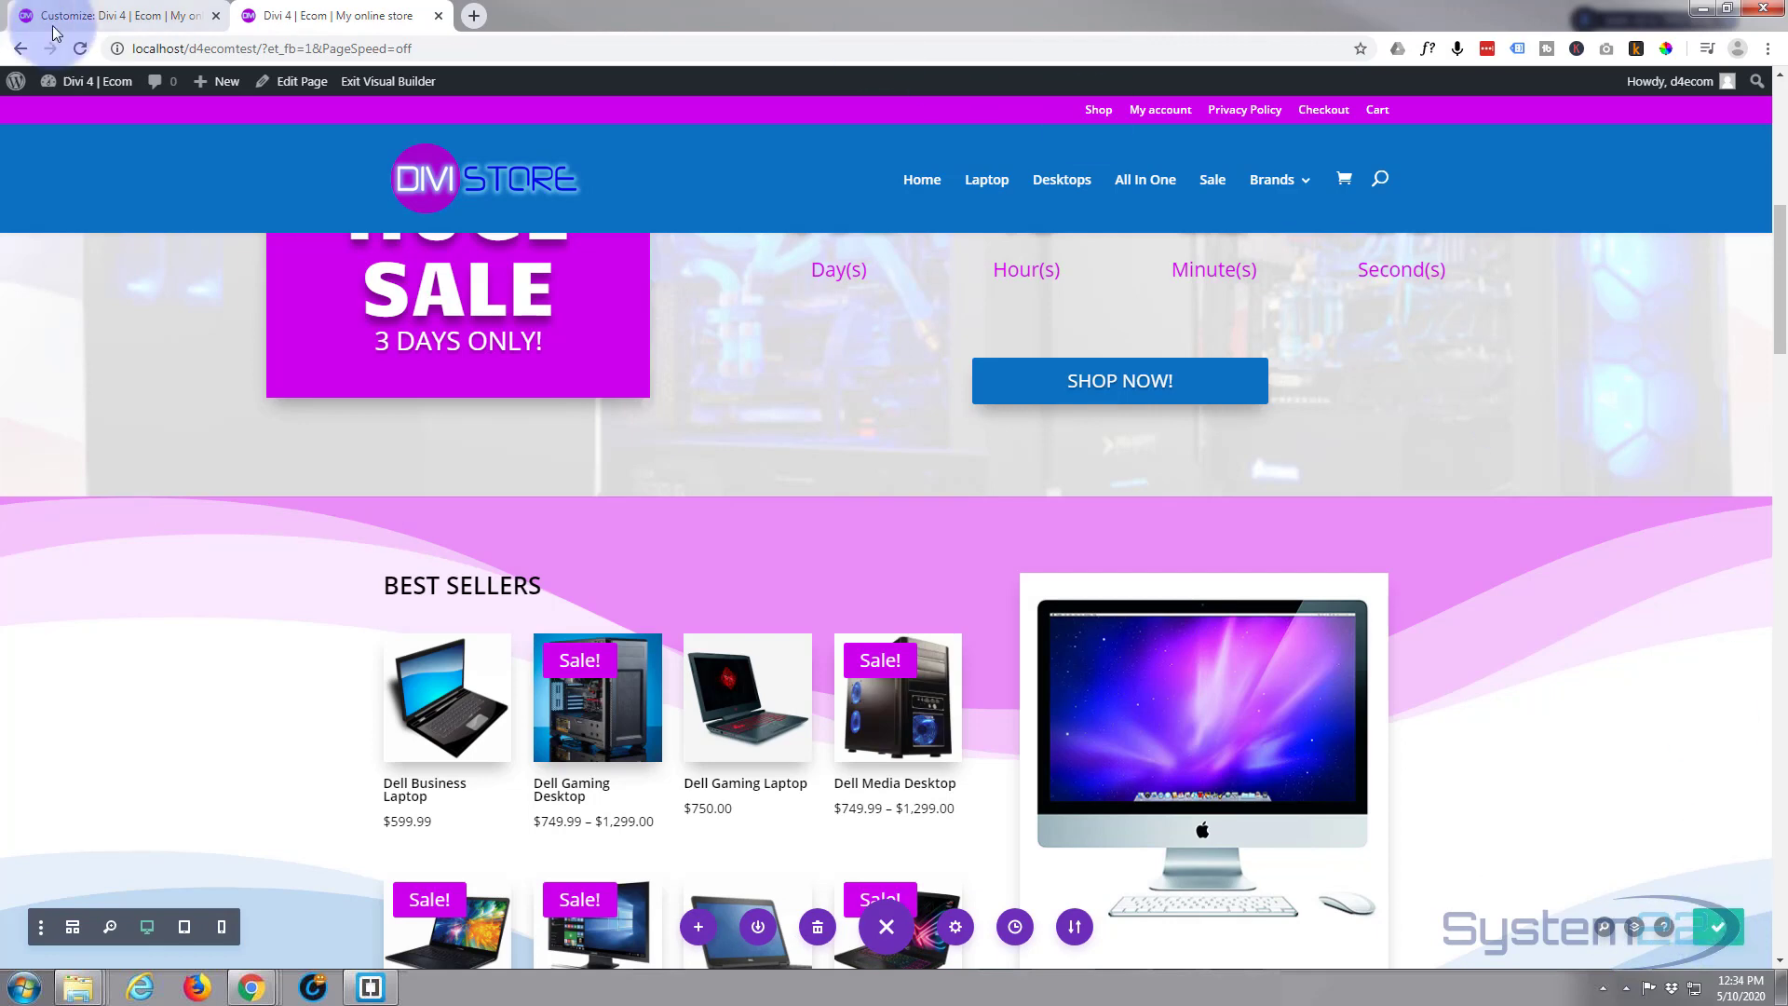
{"action": "left_click", "coordinate": [396, 82]}
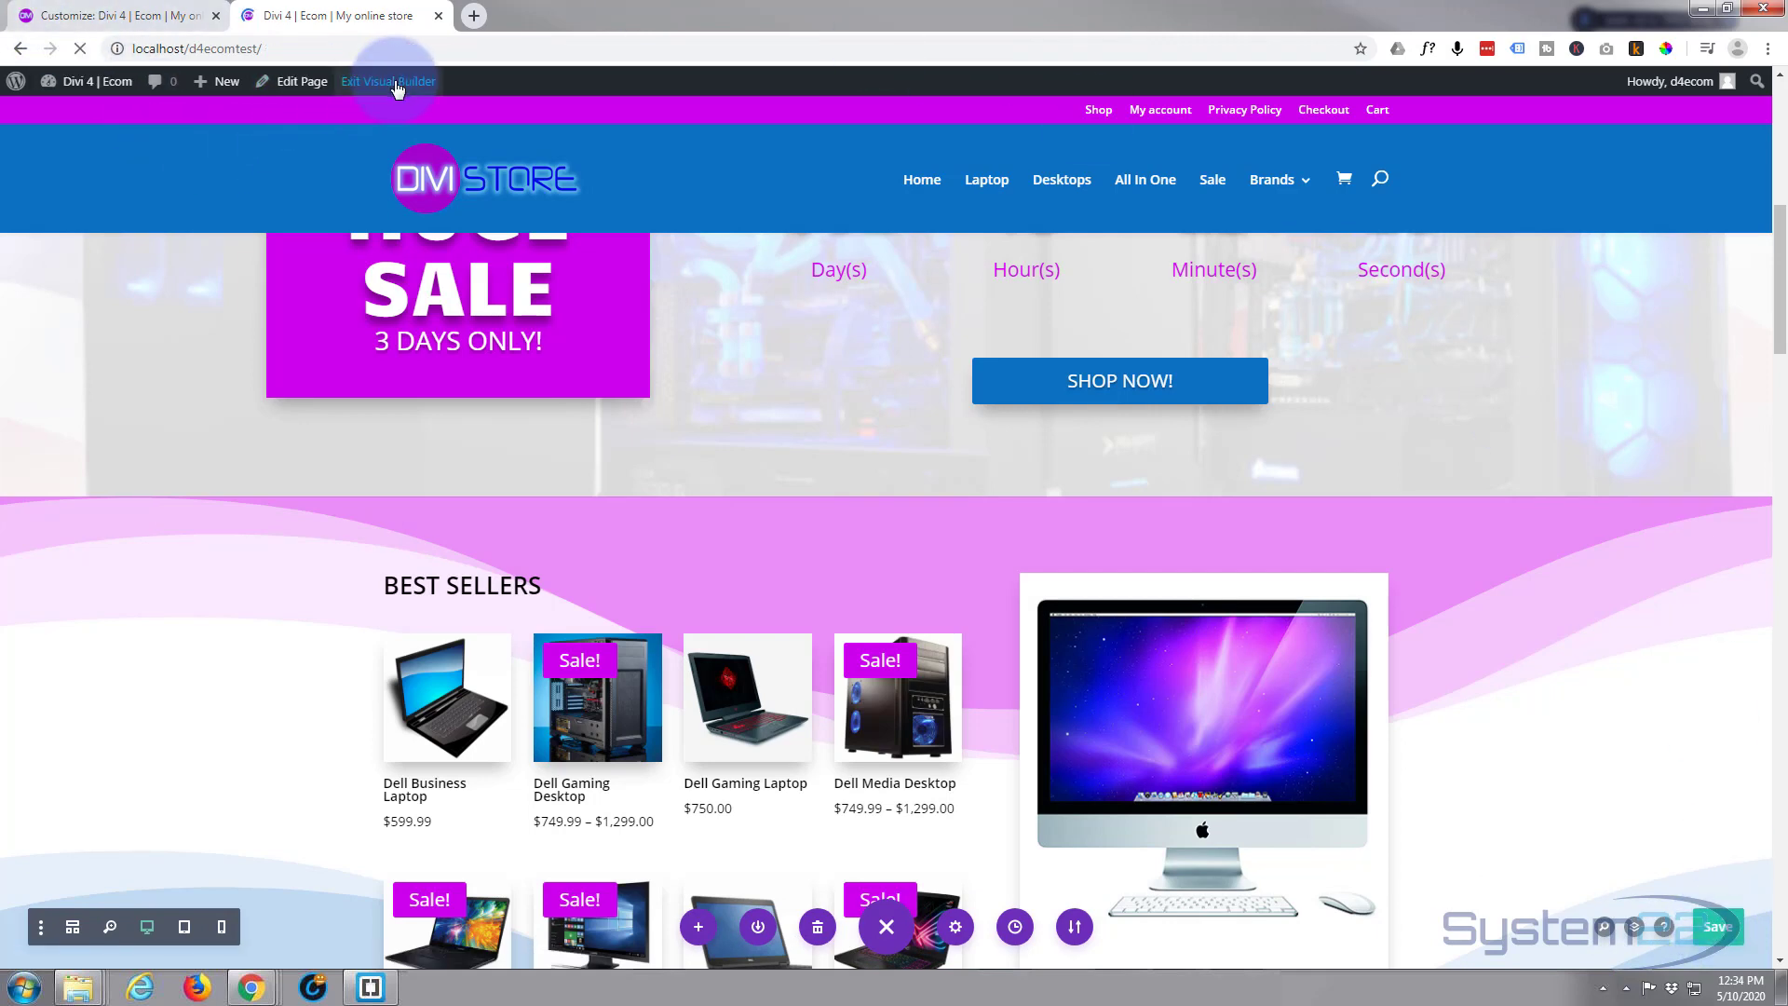